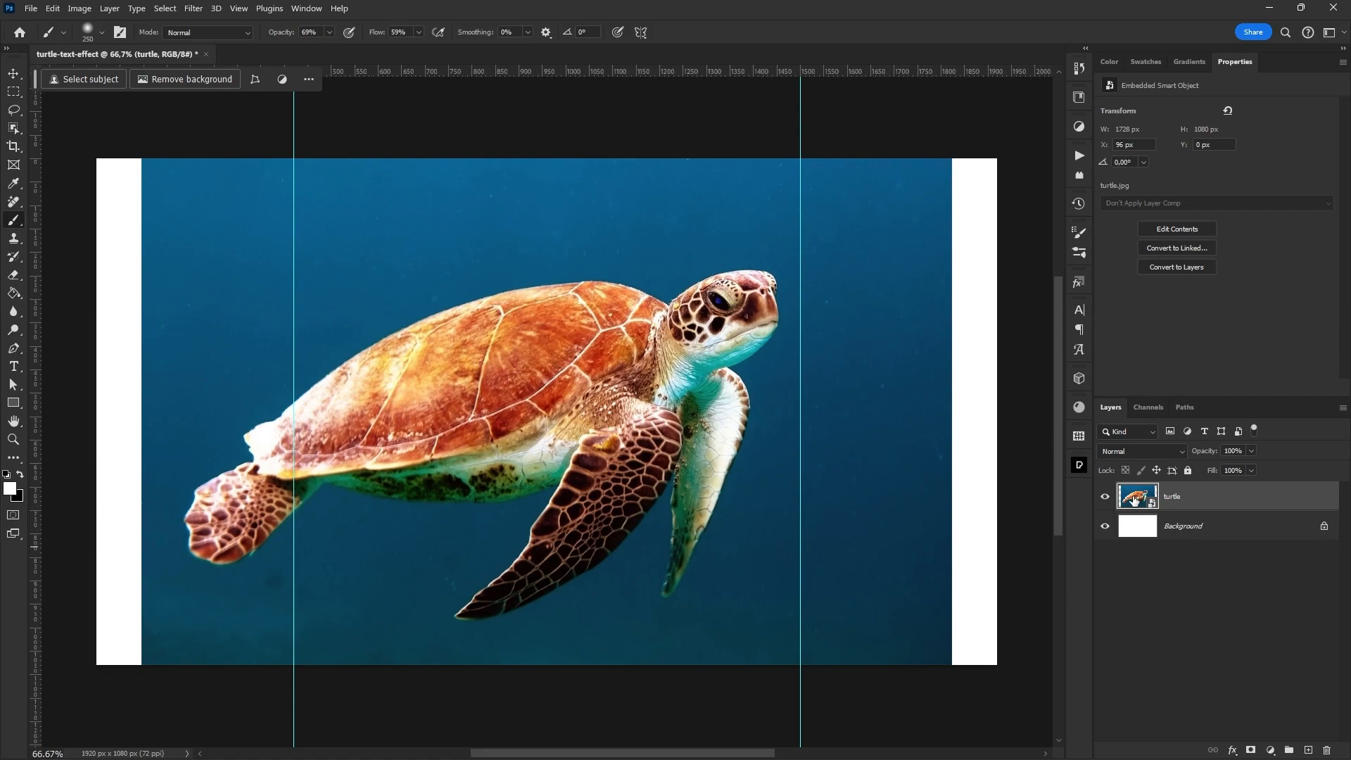
- Open the turtle layer's contents, turtle.jpg, and mask out the water around the turtle using Select Subject
key(w)
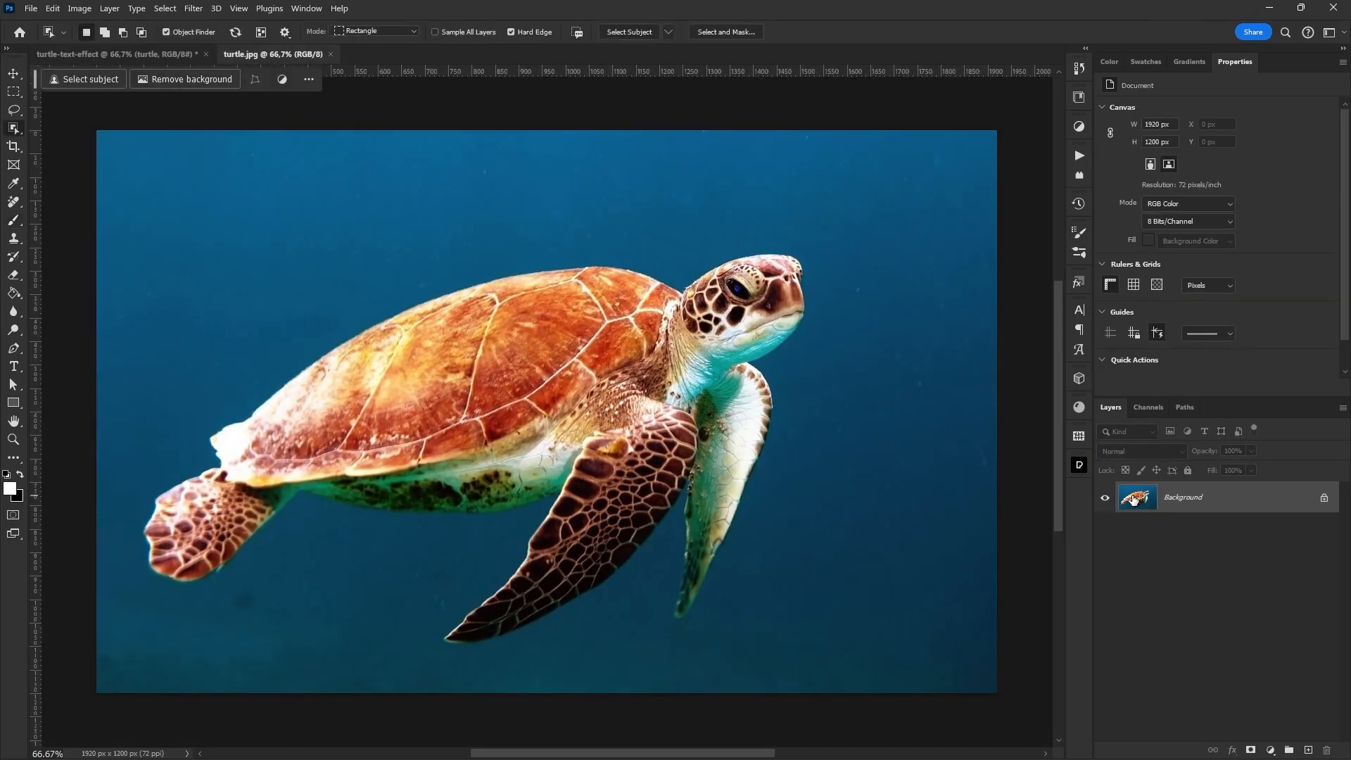
click(631, 30)
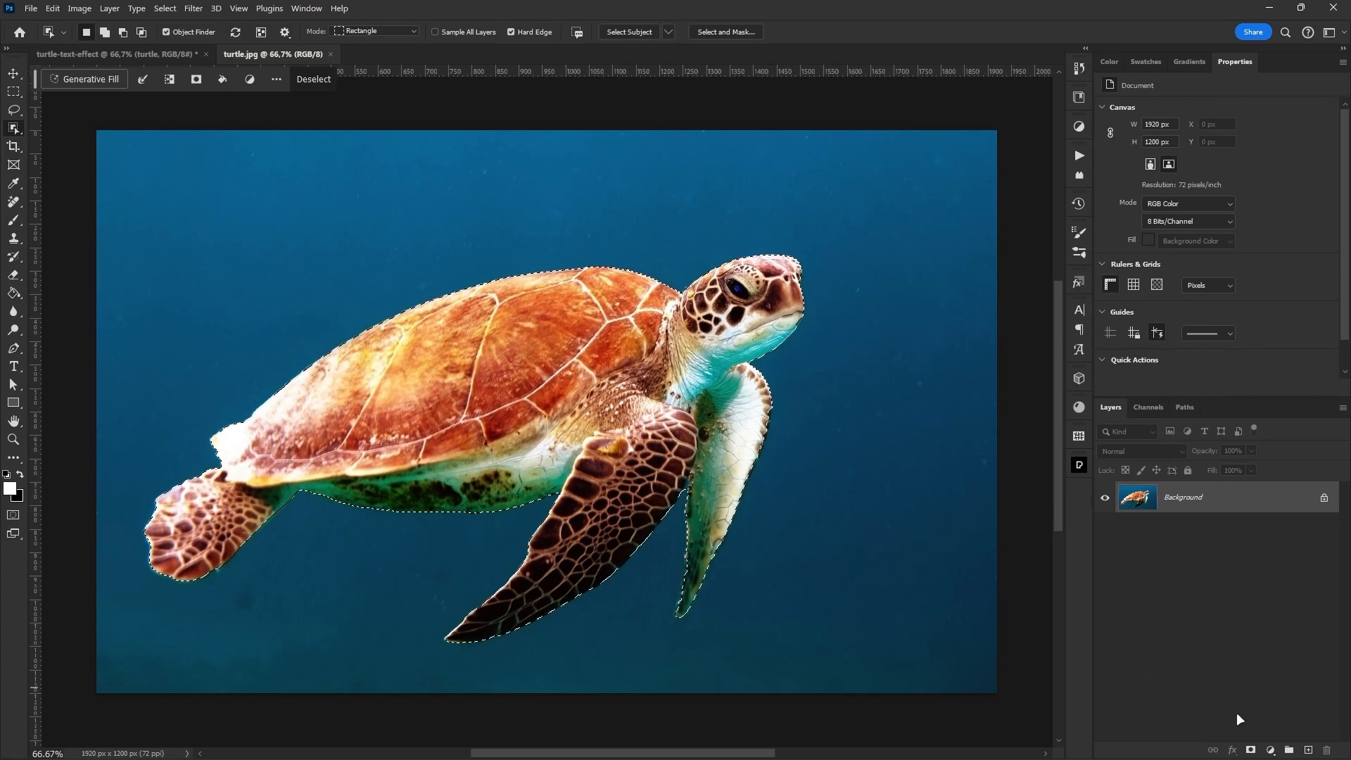
click(1251, 749)
- Convert the masked turtle to a smart object and bring it into the turtle-text-effect document
right_click(1242, 498)
click(1168, 344)
key(v)
drag(667, 355, 533, 373)
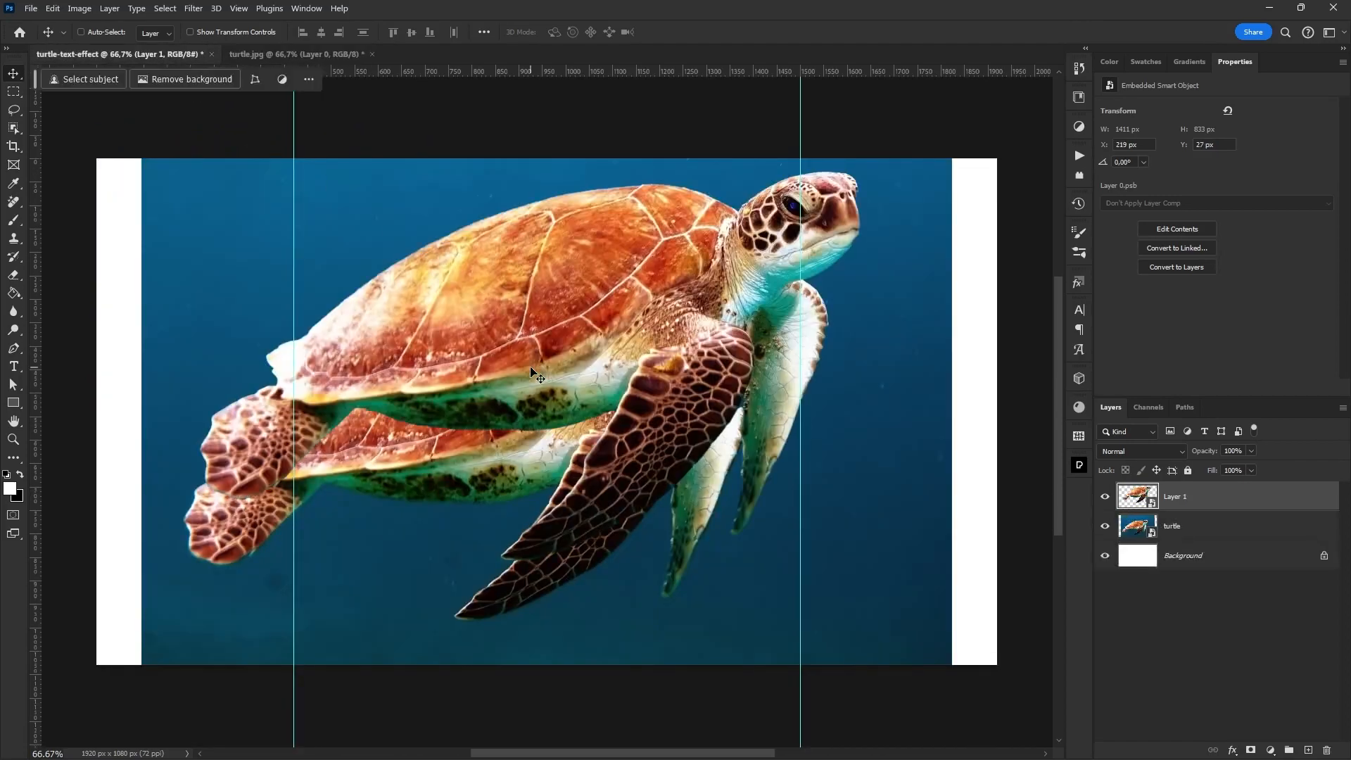
- Close turtle.jpg without saving and delete the original turtle photo layer from turtle-text-effect
click(371, 54)
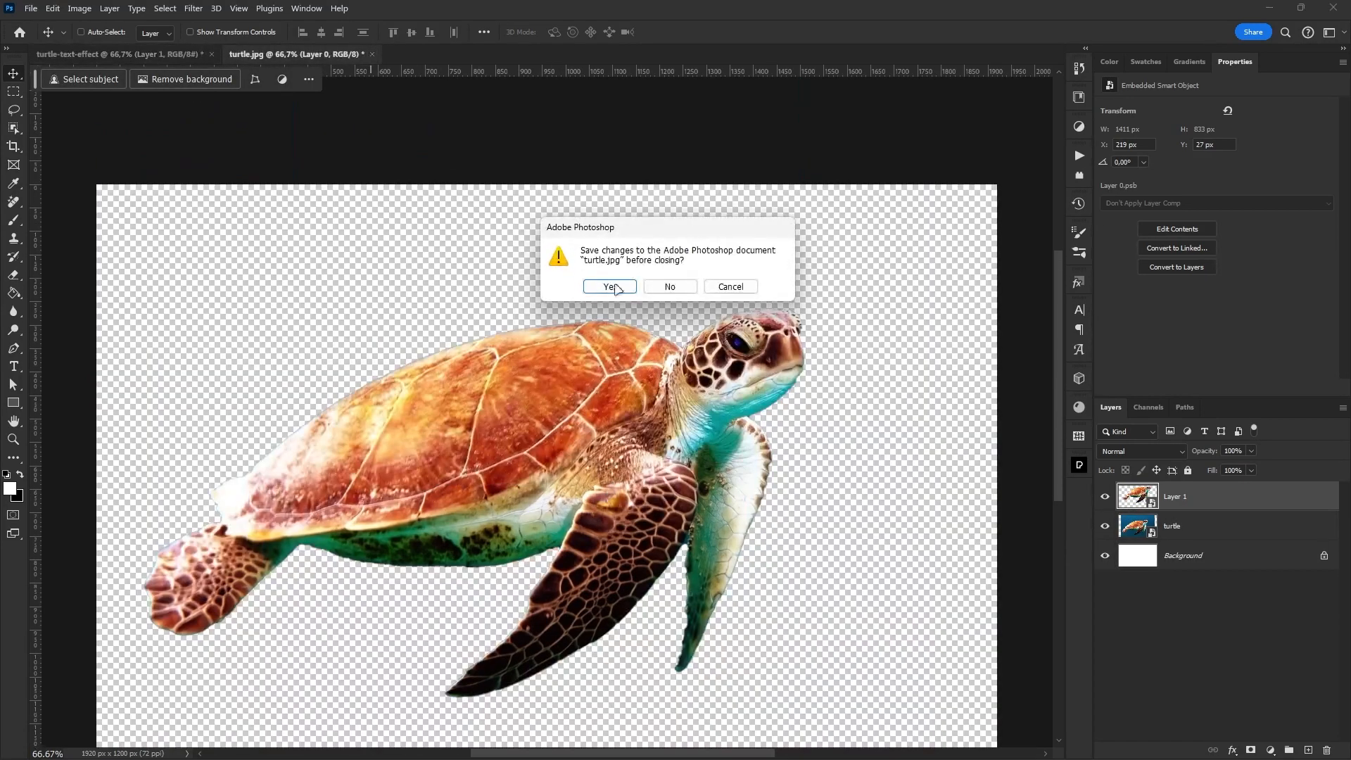
click(671, 289)
click(1322, 532)
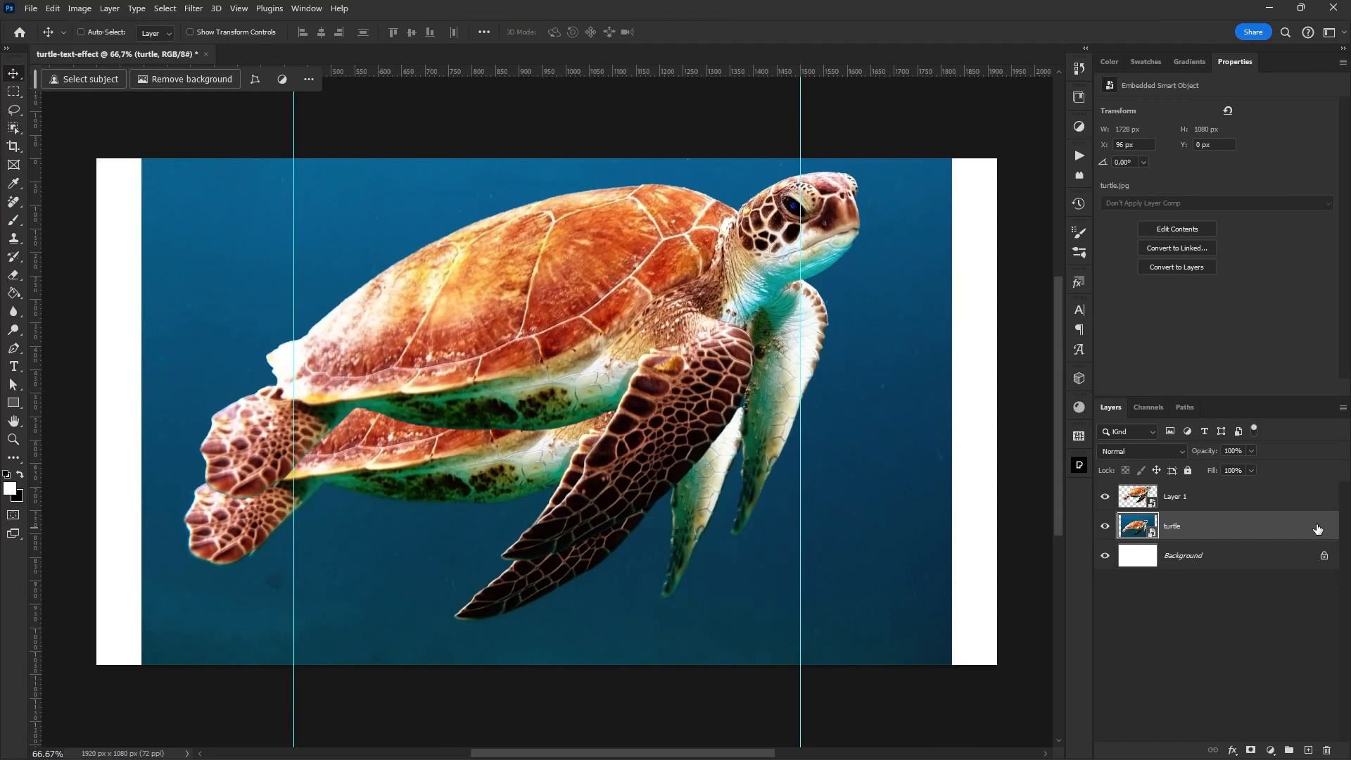
key(Delete)
- Rename the cut-out turtle layer as turtle
double_click(1168, 497)
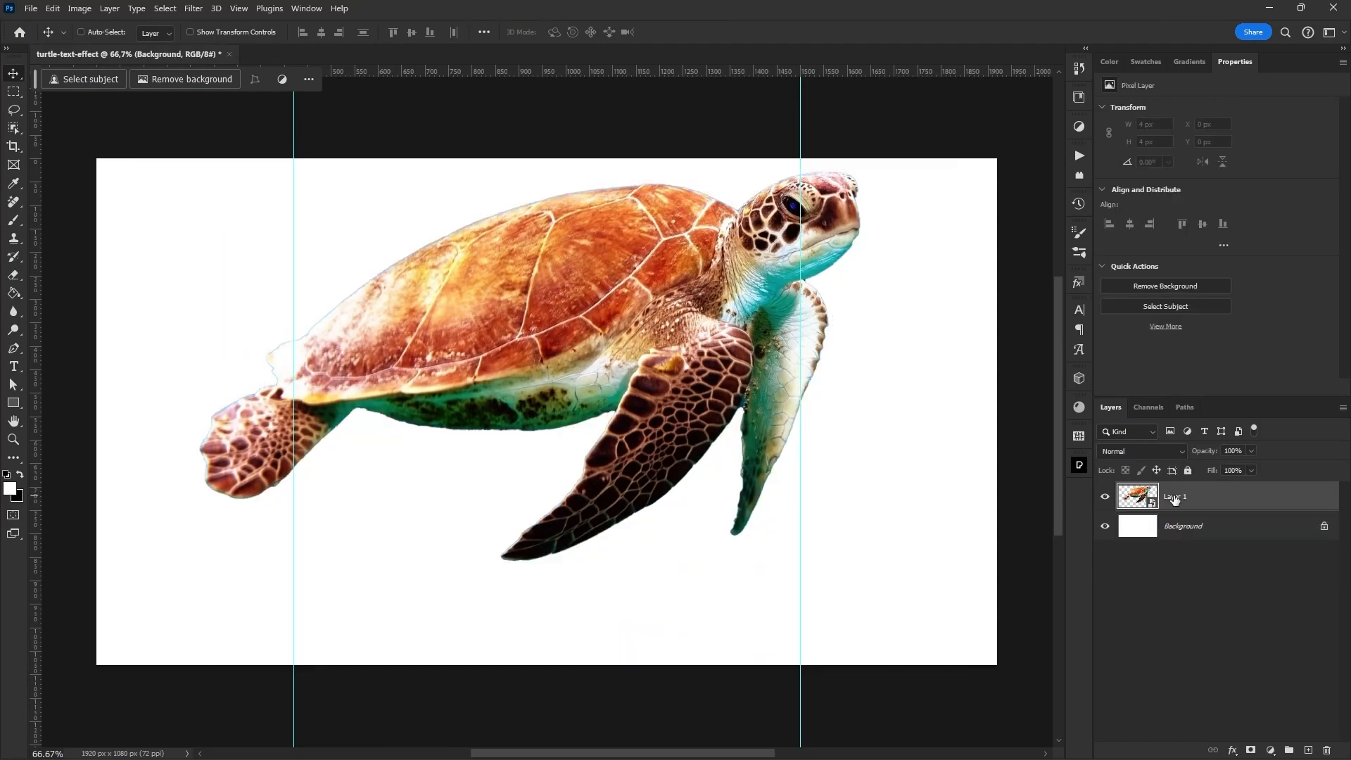
text(turtle)
key(Return)
- Centre the turtle layer horizontally and vertically on the canvas
key(ctrl+a)
click(323, 31)
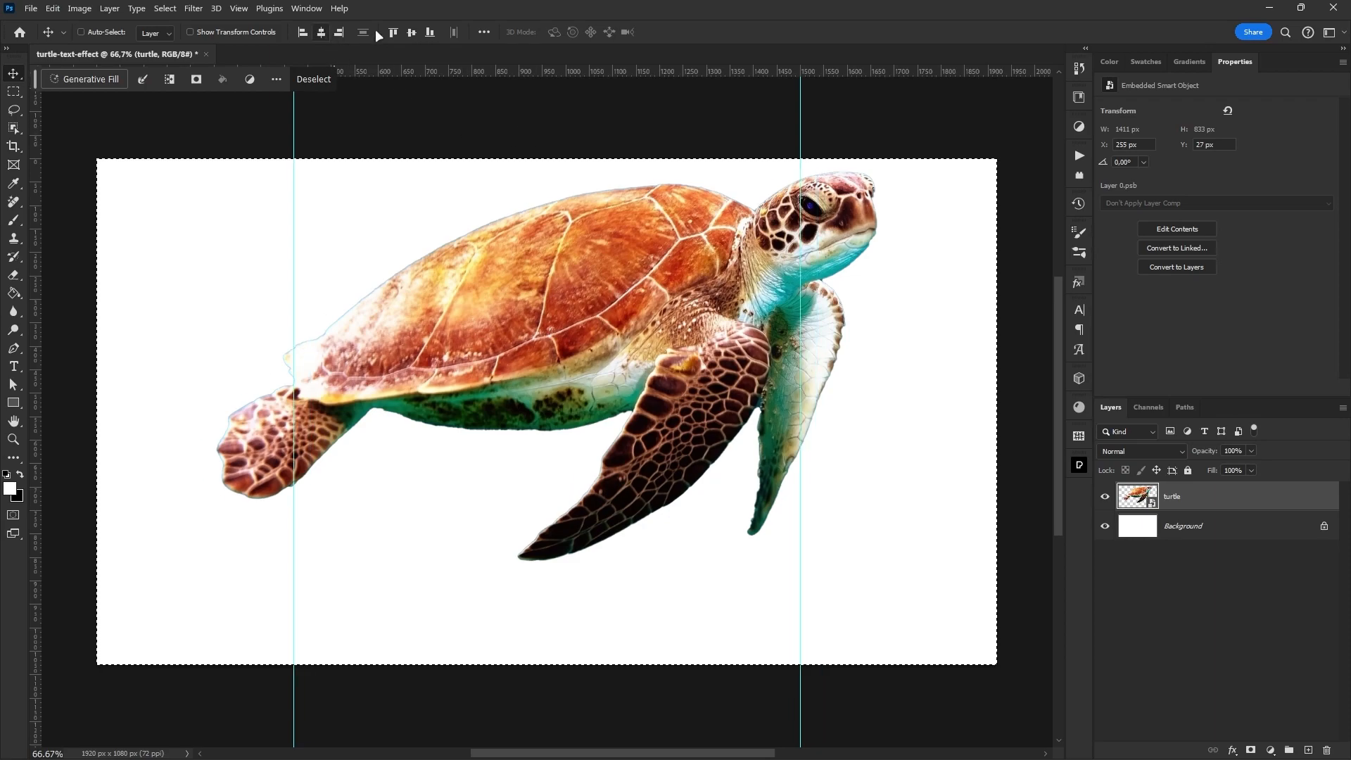
click(412, 32)
key(ctrl+d)
- Scale the turtle layer proportionally to 71%
key(ctrl+t)
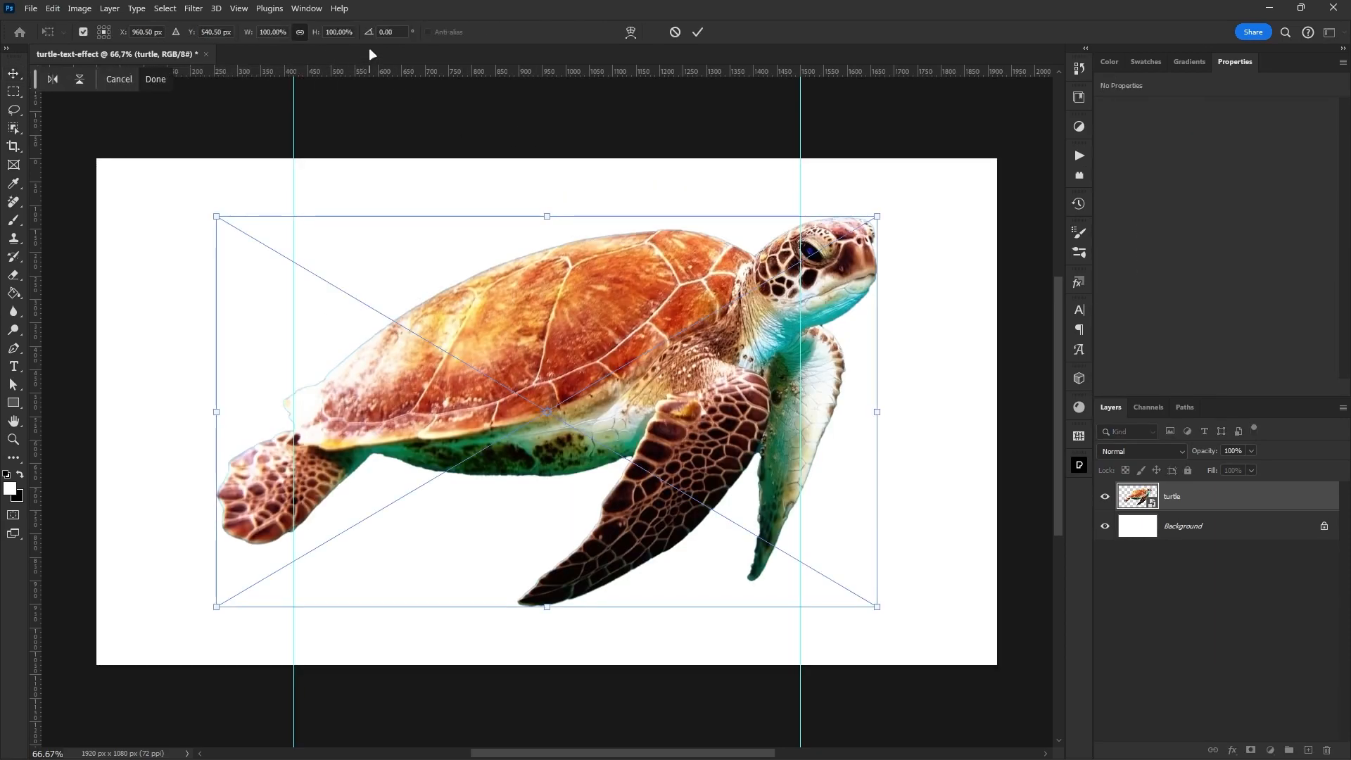
drag(245, 36, 226, 36)
key(Return)
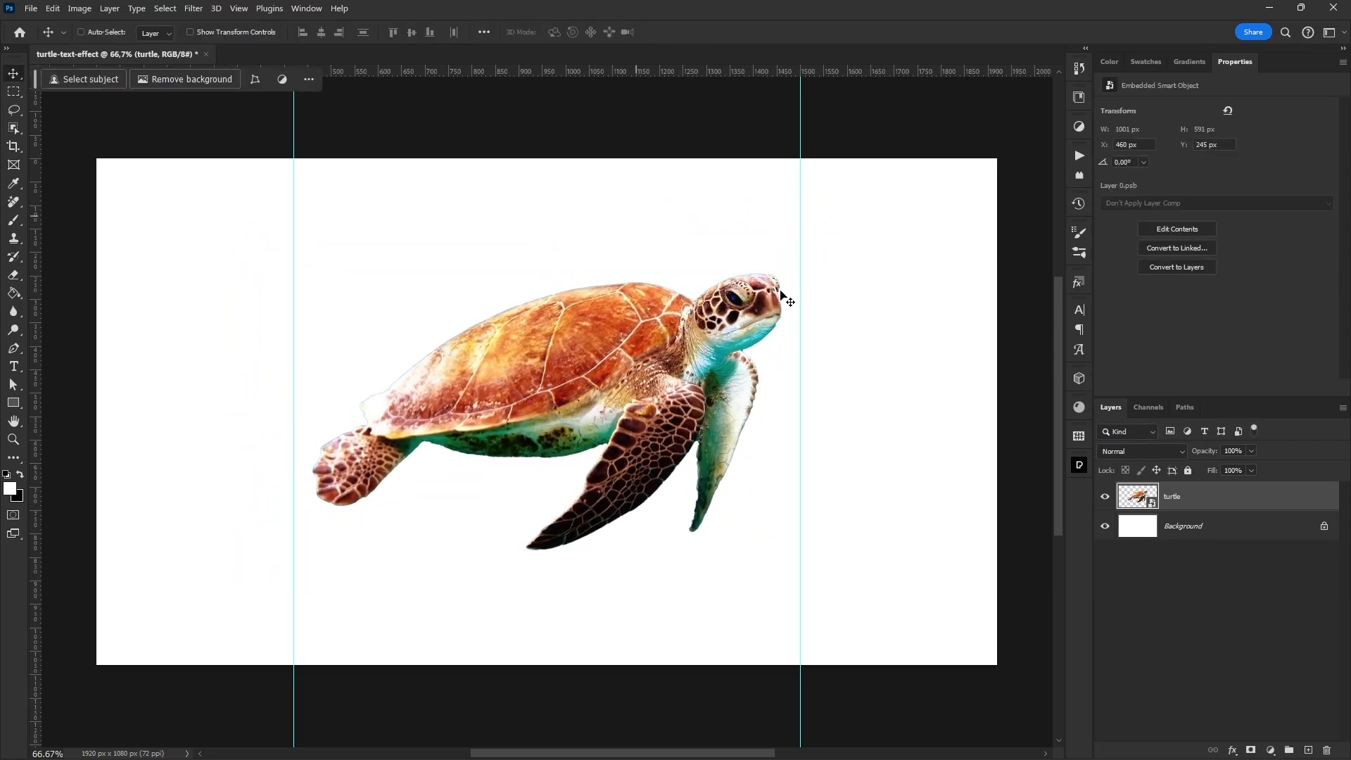
- Add a dark grey #232323 Solid Color fill layer and place it beneath the turtle layer
click(1270, 751)
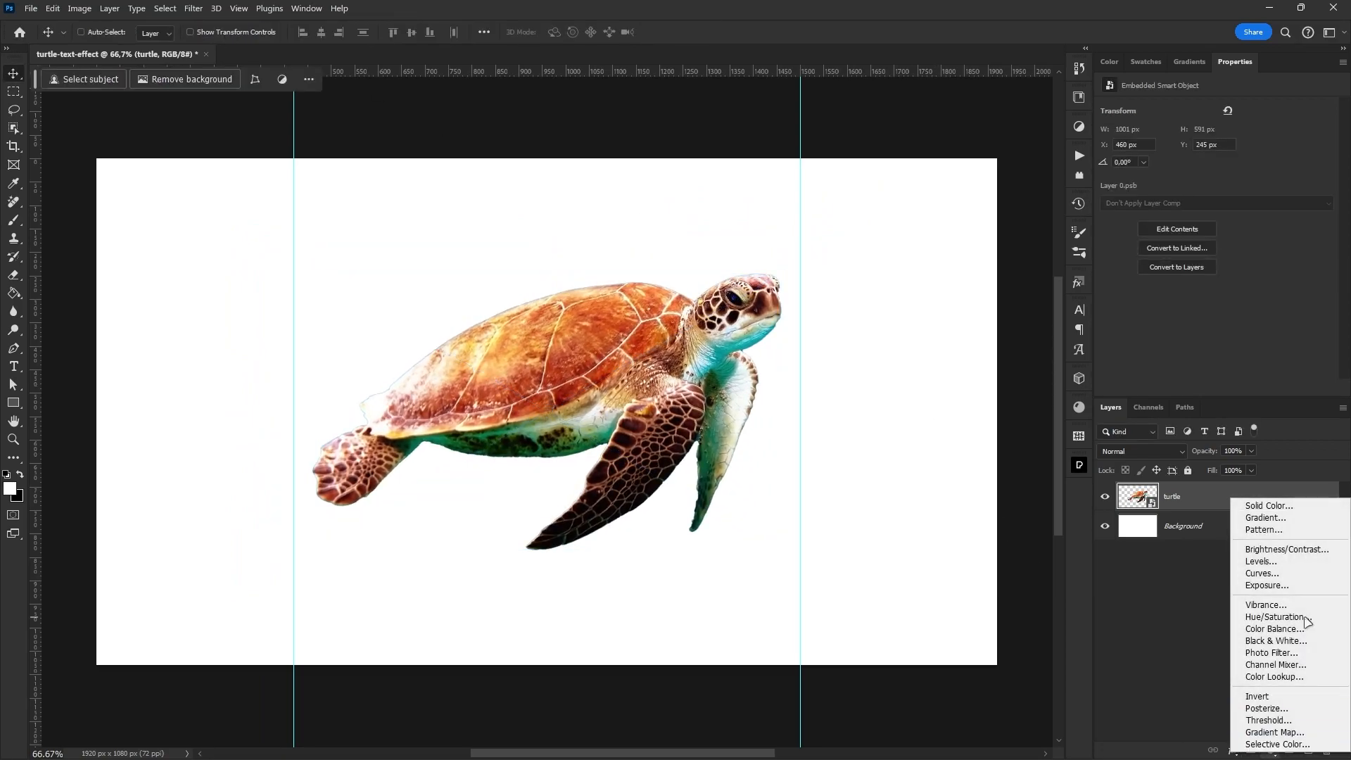
click(1271, 501)
drag(986, 585, 943, 590)
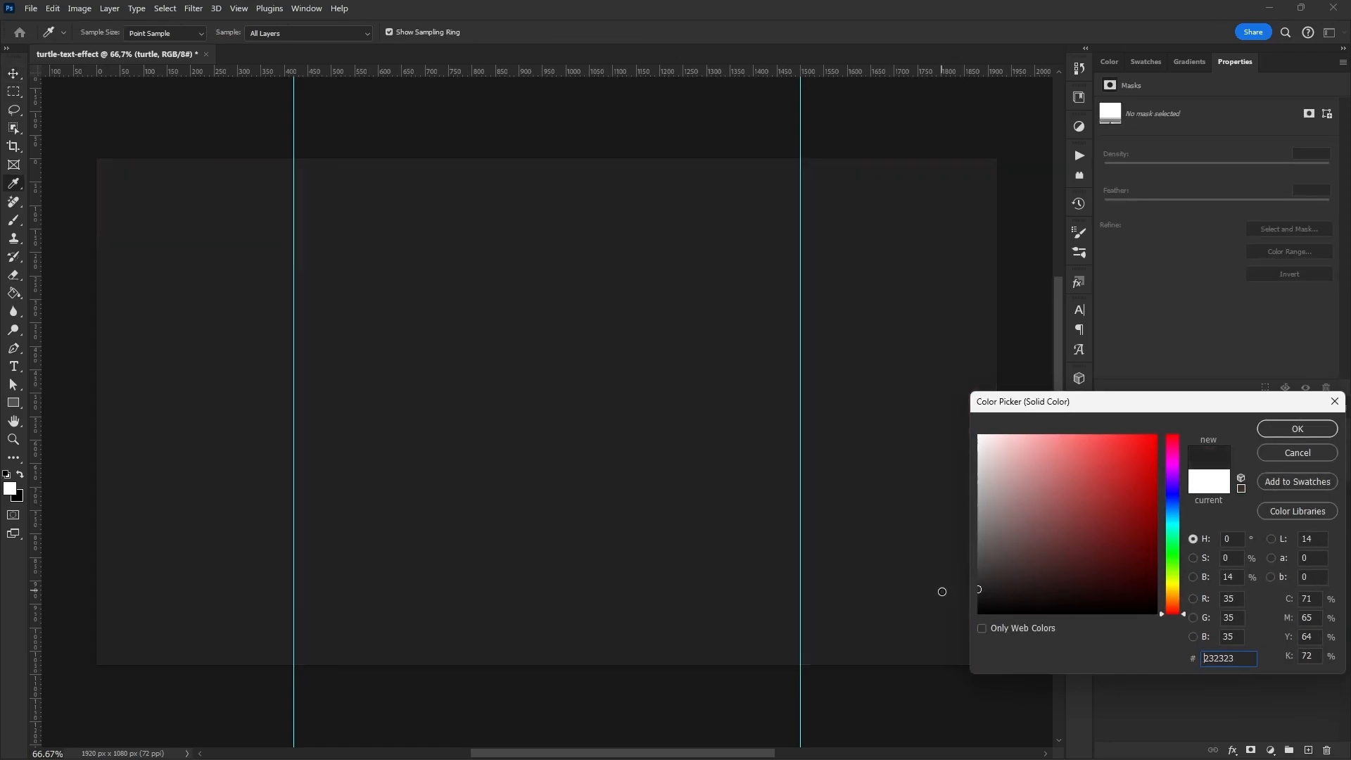
click(1288, 430)
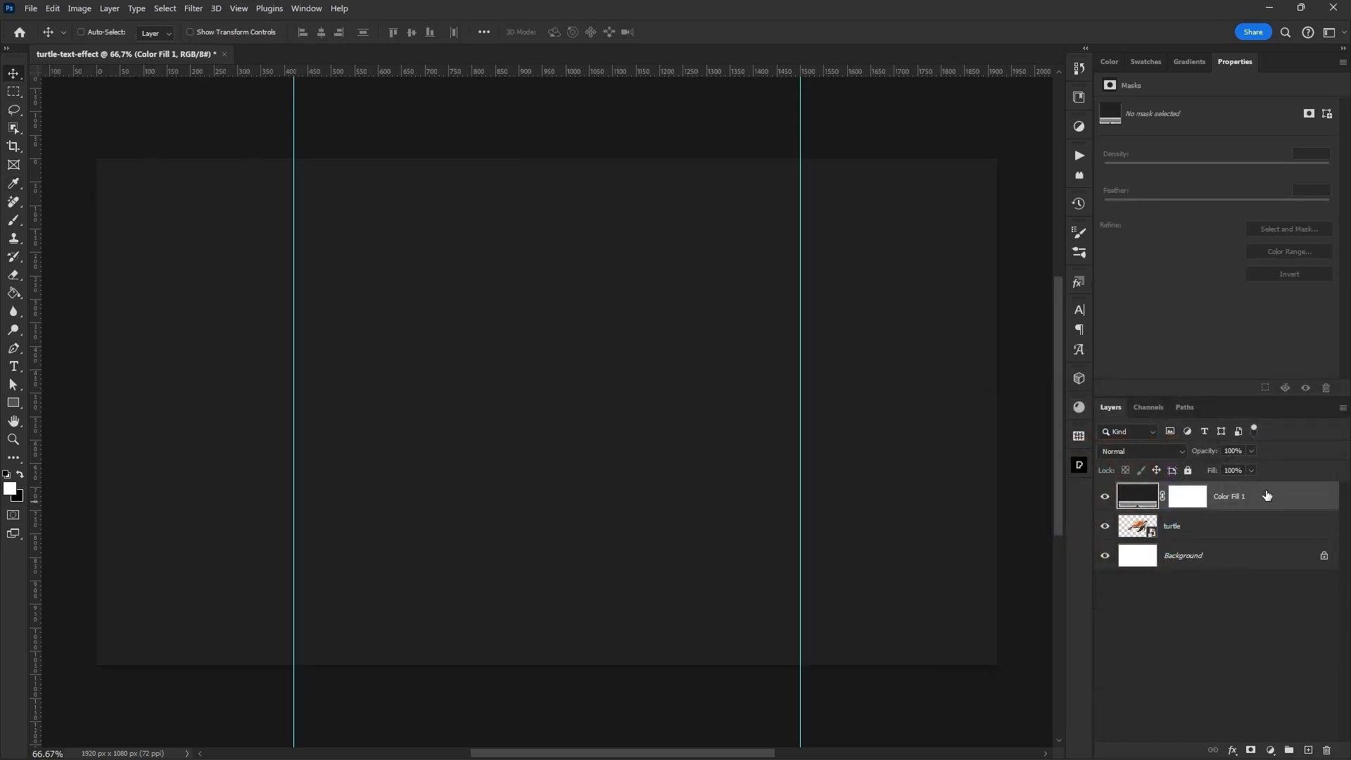
drag(1238, 497, 1240, 542)
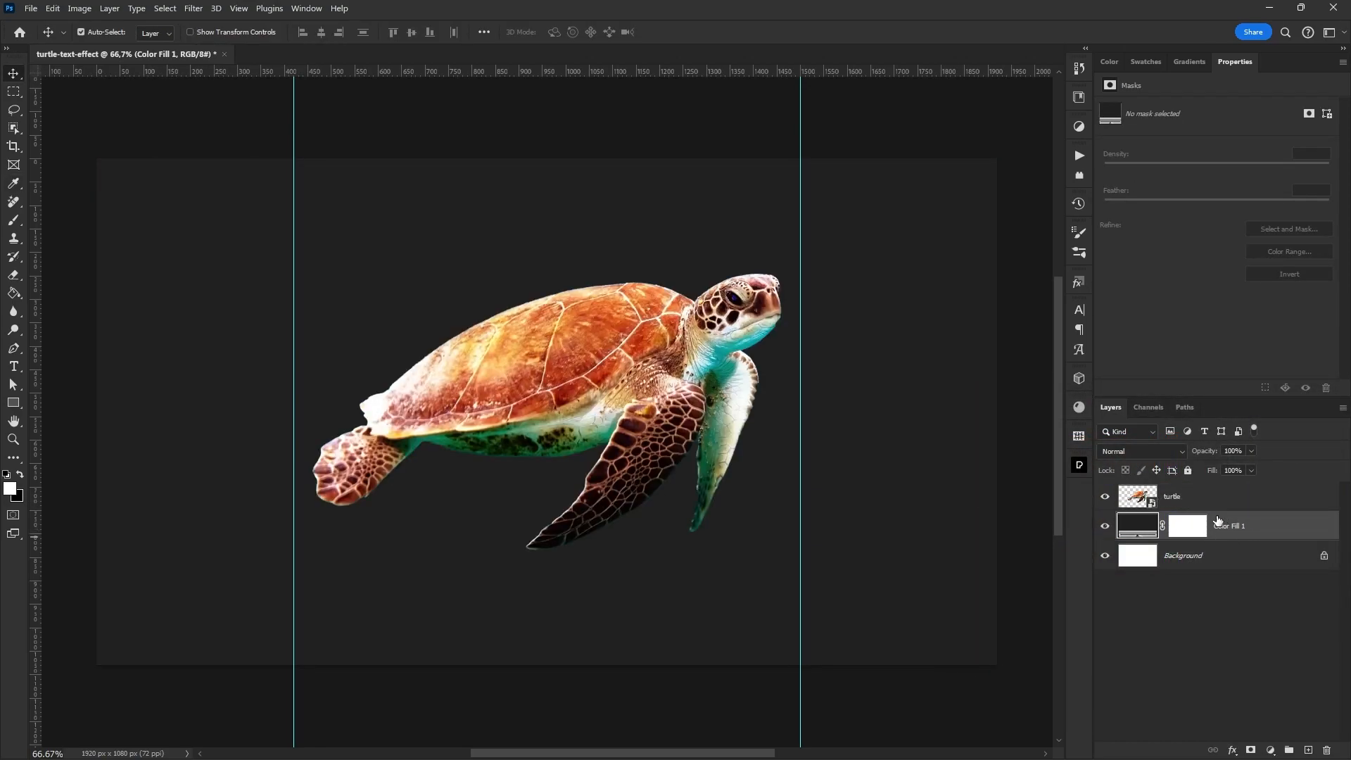
- Put the colour fill layer into a group named background
key(ctrl+g)
double_click(1168, 520)
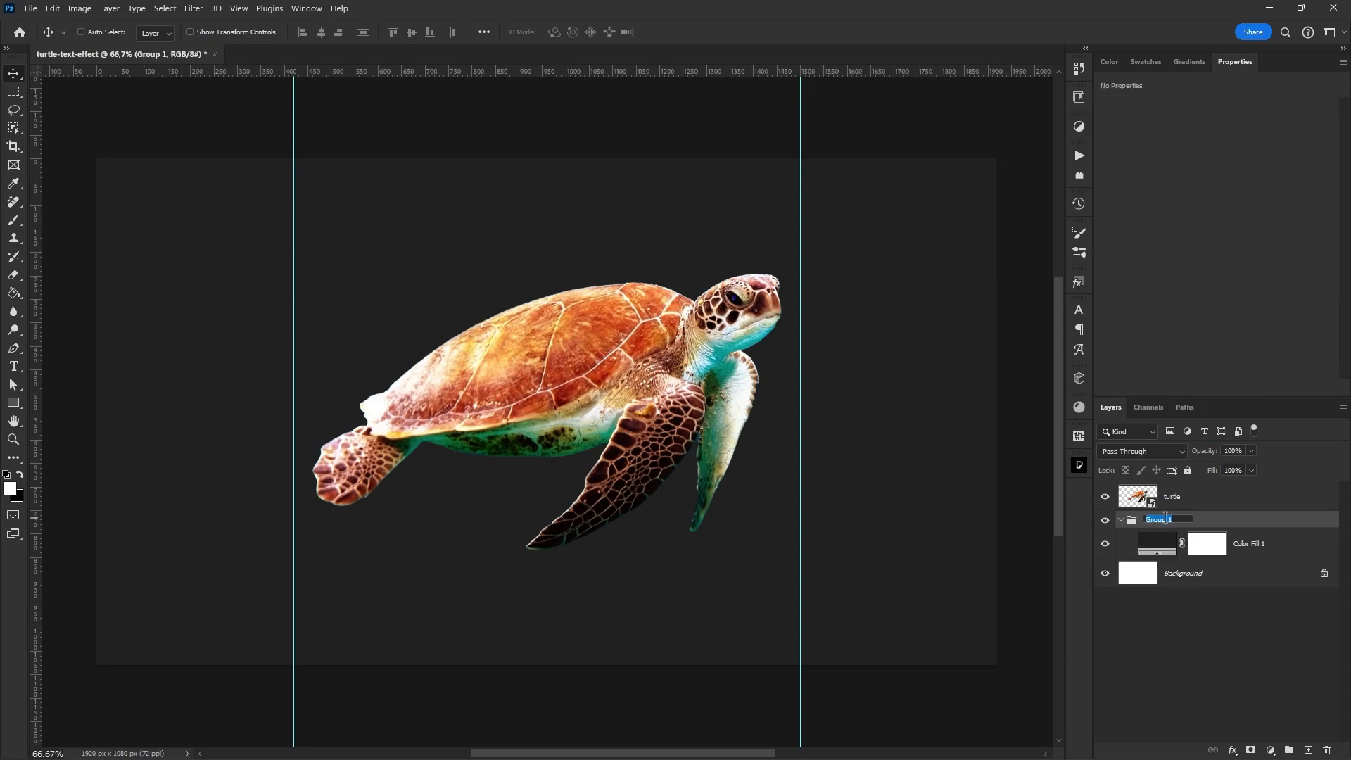
text(background)
key(Return)
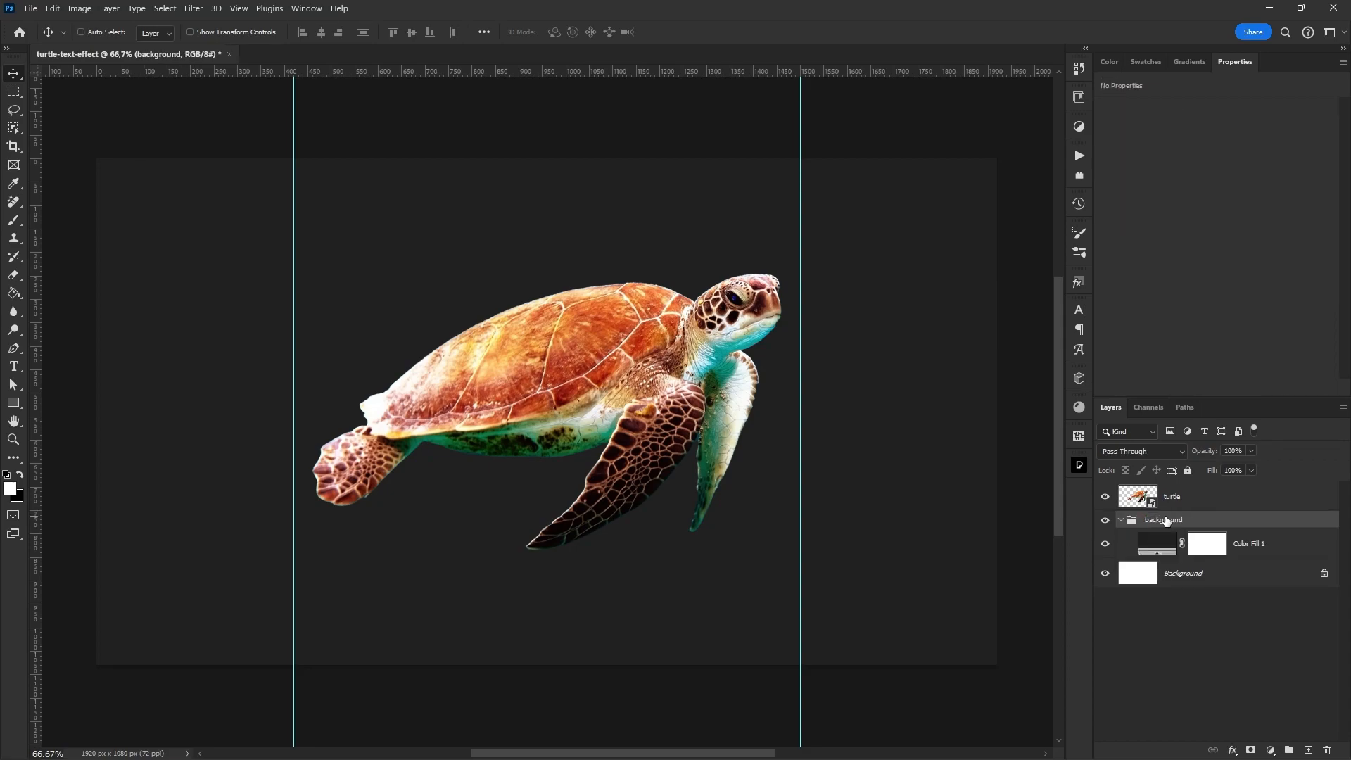
- Nudge the turtle layer 50 px down from the canvas centre and save the document
click(1181, 500)
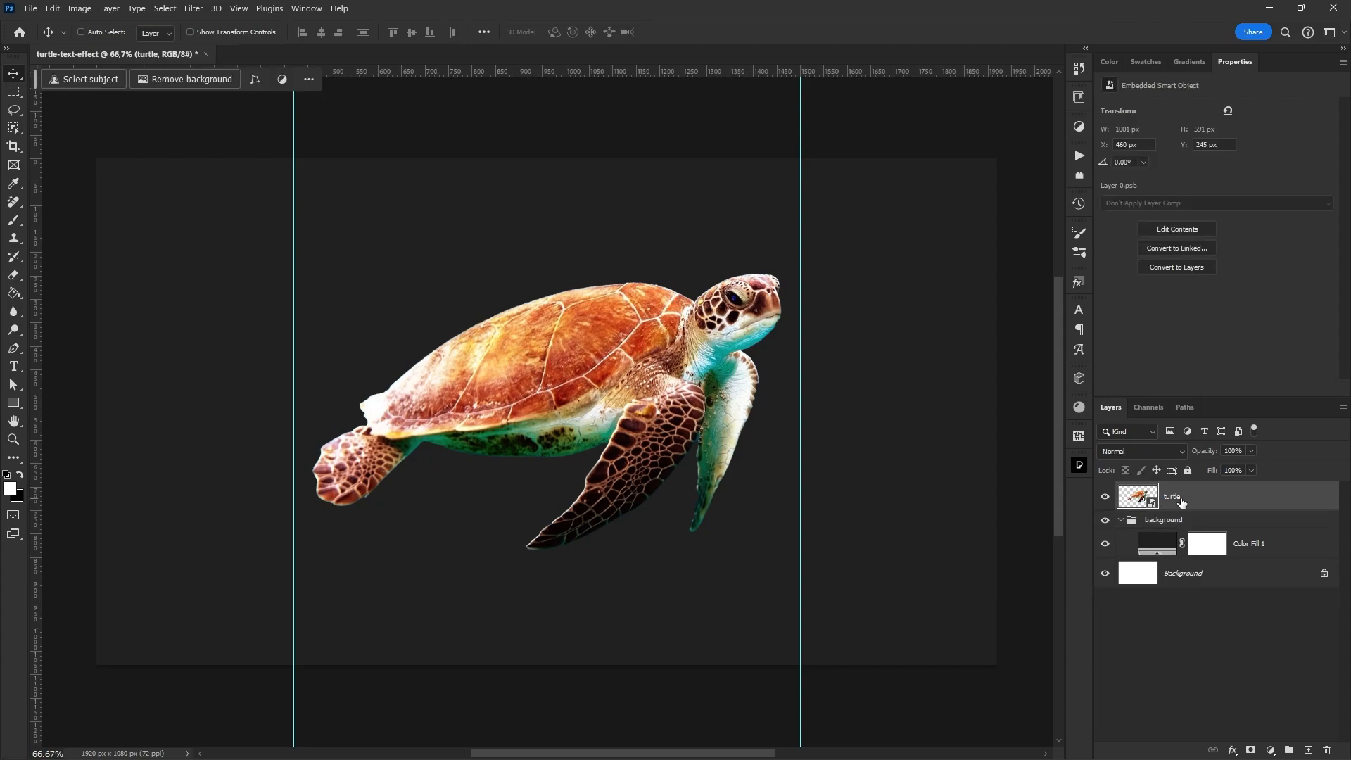
key(shift+Down)
key(shift+Down)
key(shift+Down)
key(shift+Down)
key(shift+Down)
key(shift+Down)
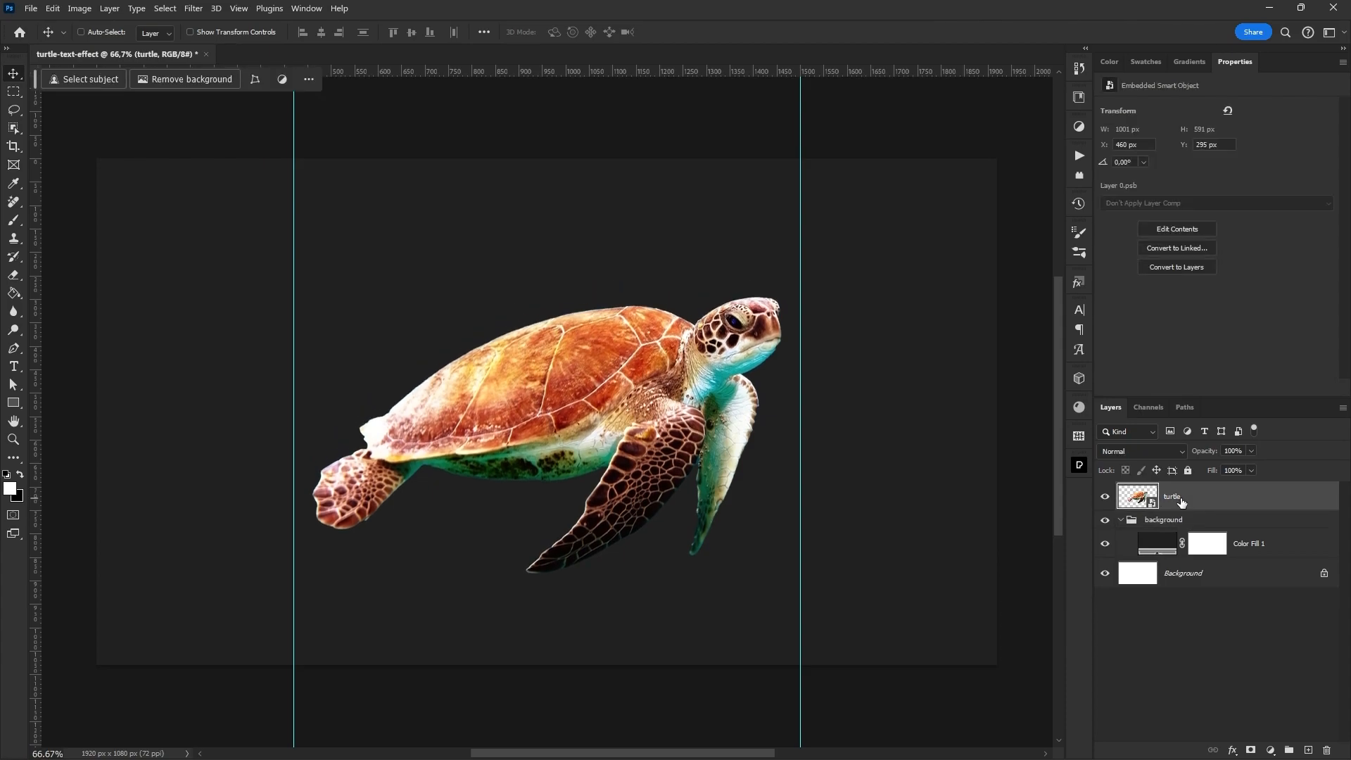
key(shift+Up)
key(ctrl+s)
- Scale the turtle layer down proportionally to 945 px wide
key(ctrl+t)
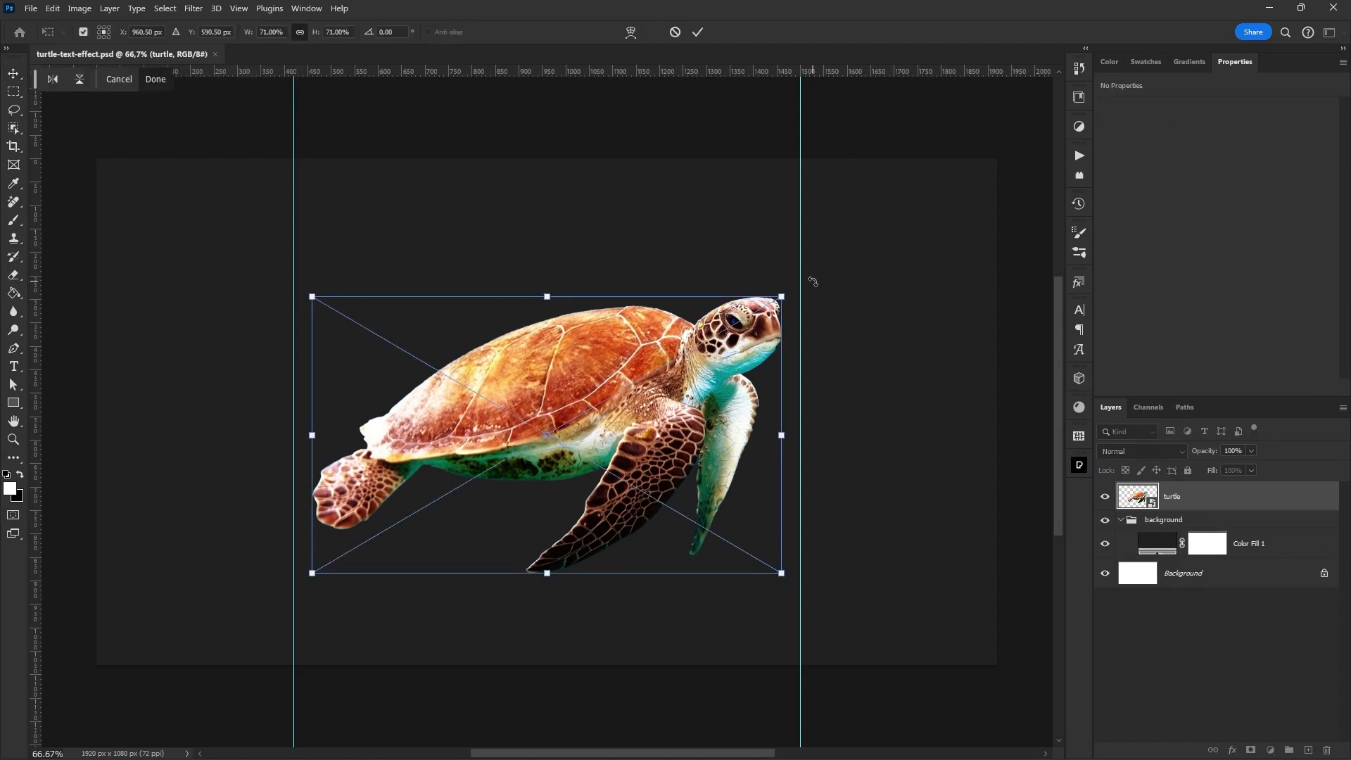
drag(247, 36, 245, 34)
key(Return)
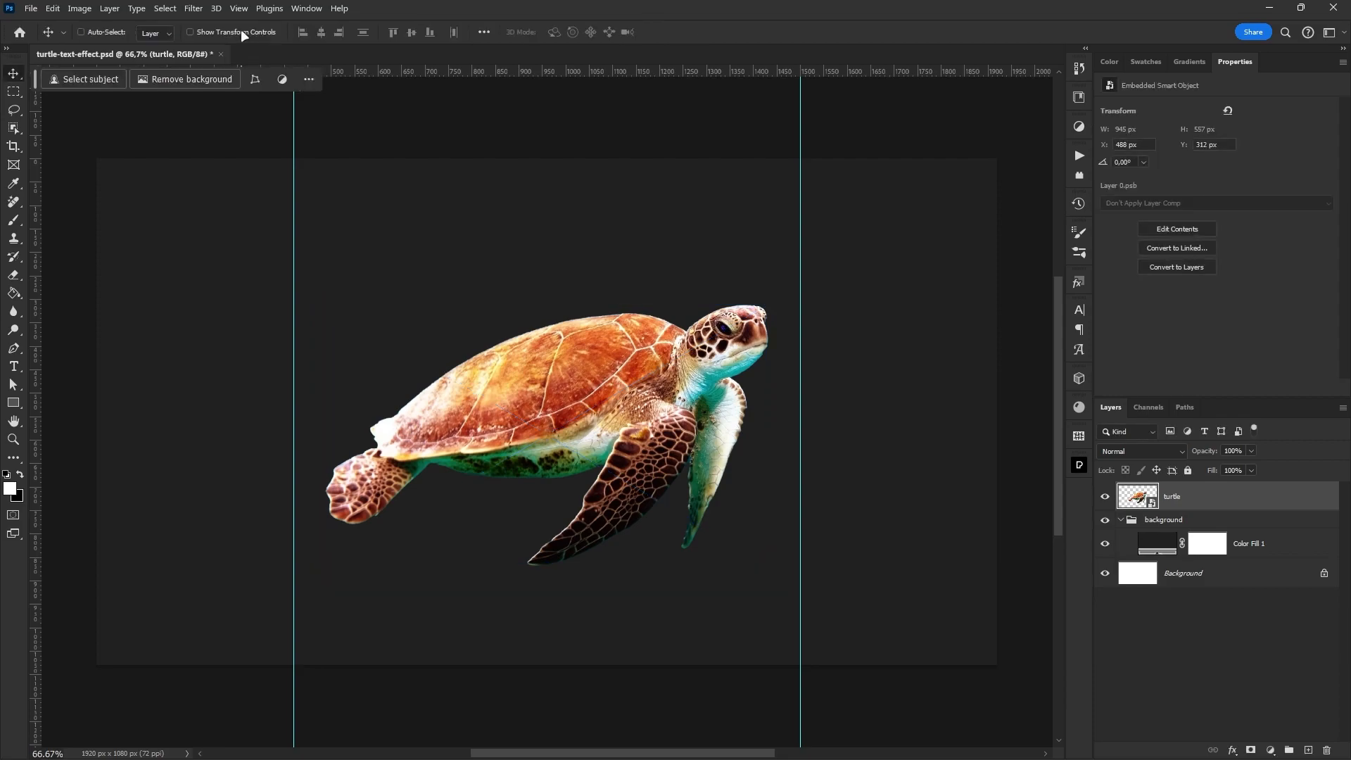
- Add a Levels adjustment with black input 24, clip it to the turtle layer, and compare the image with and without it
click(1210, 633)
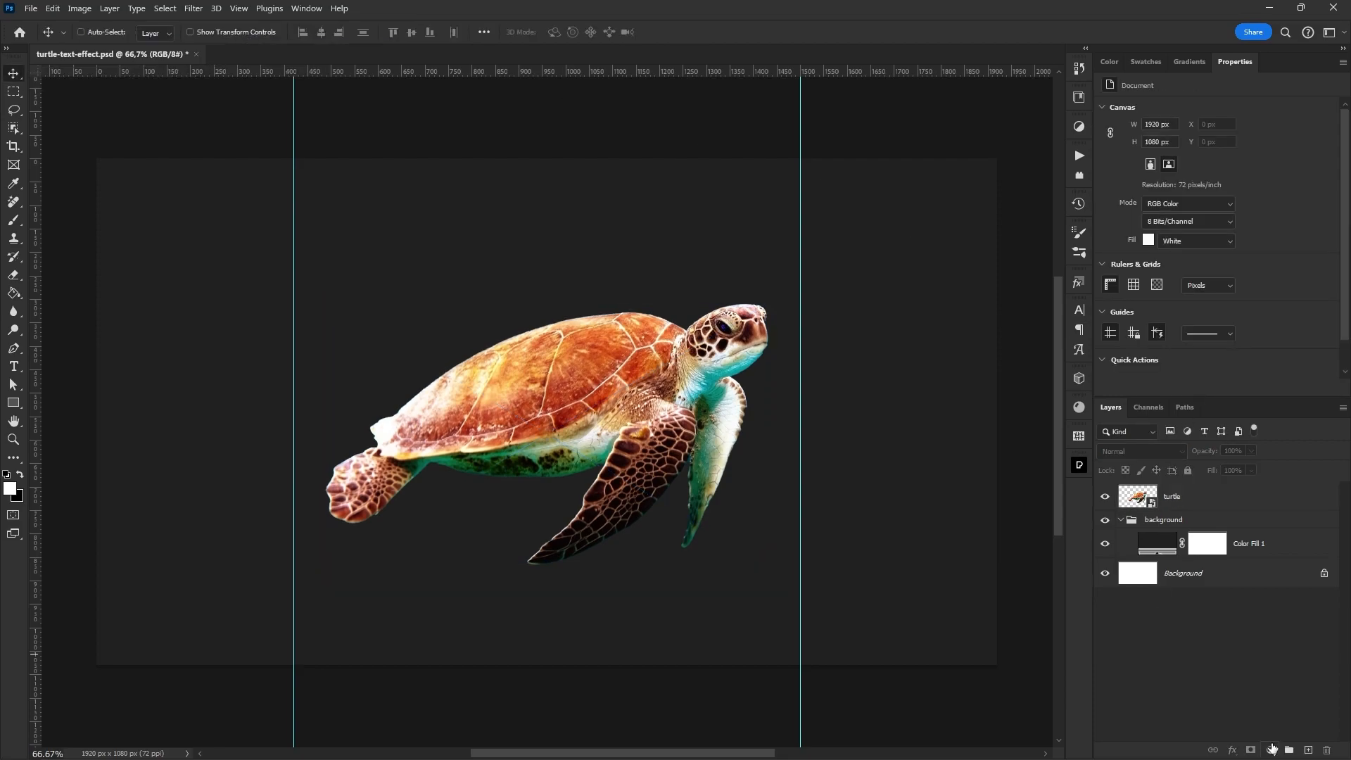
click(1271, 750)
click(1261, 552)
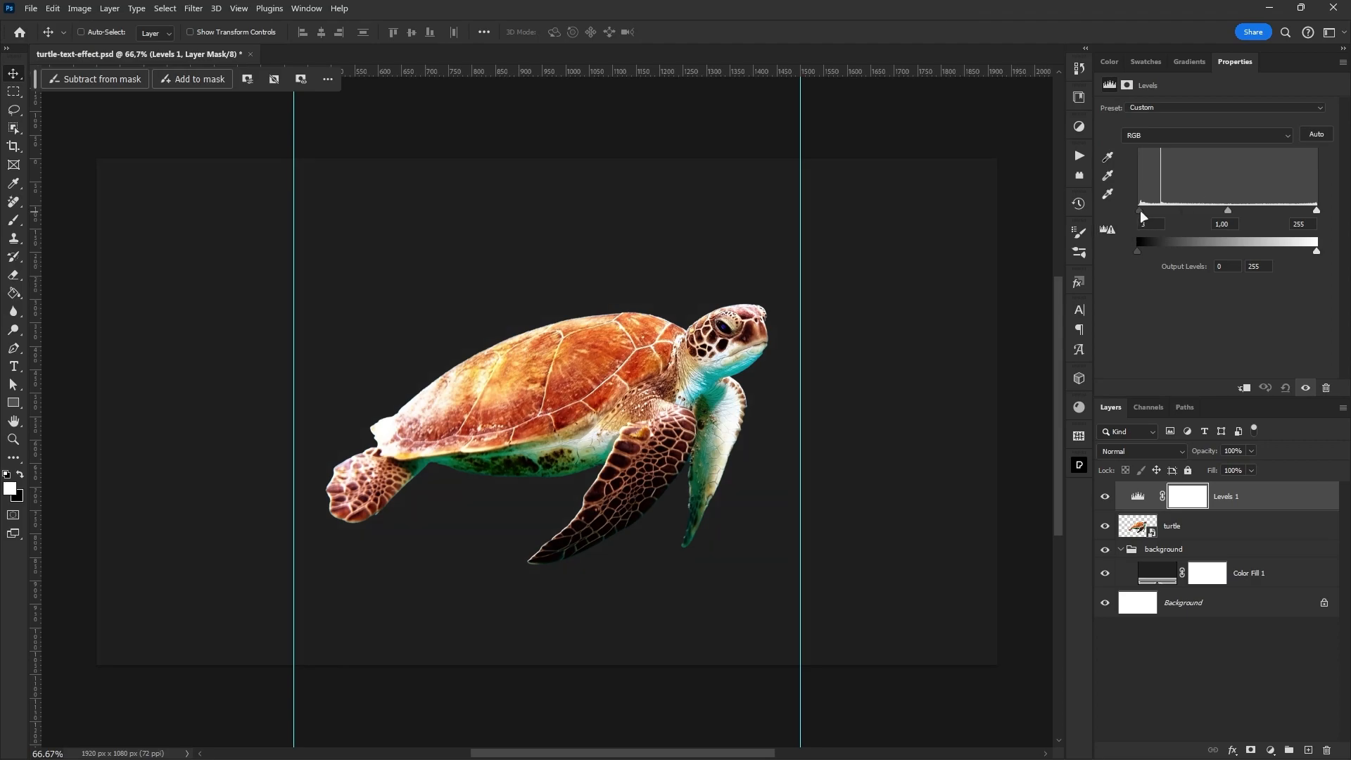
drag(1144, 210, 1154, 213)
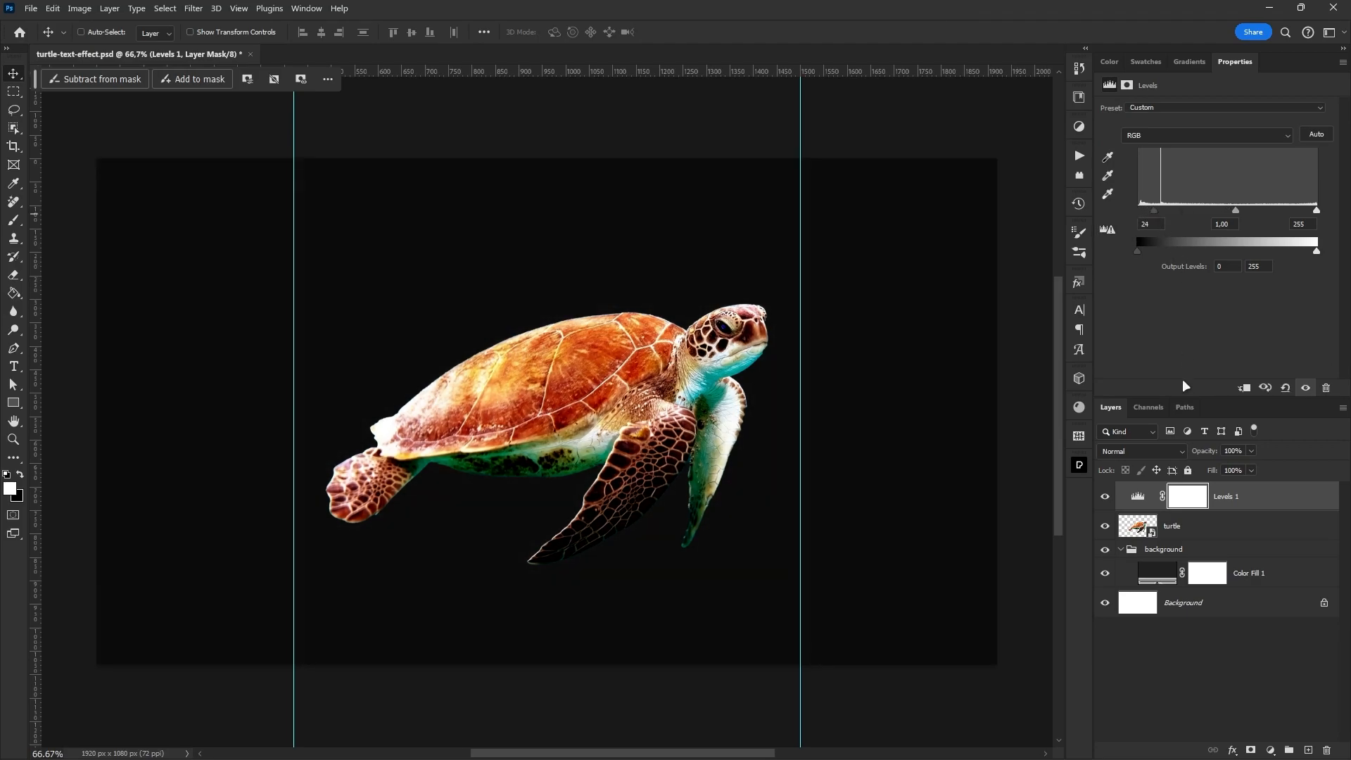
key(ctrl+alt+g)
click(1107, 496)
click(1107, 496)
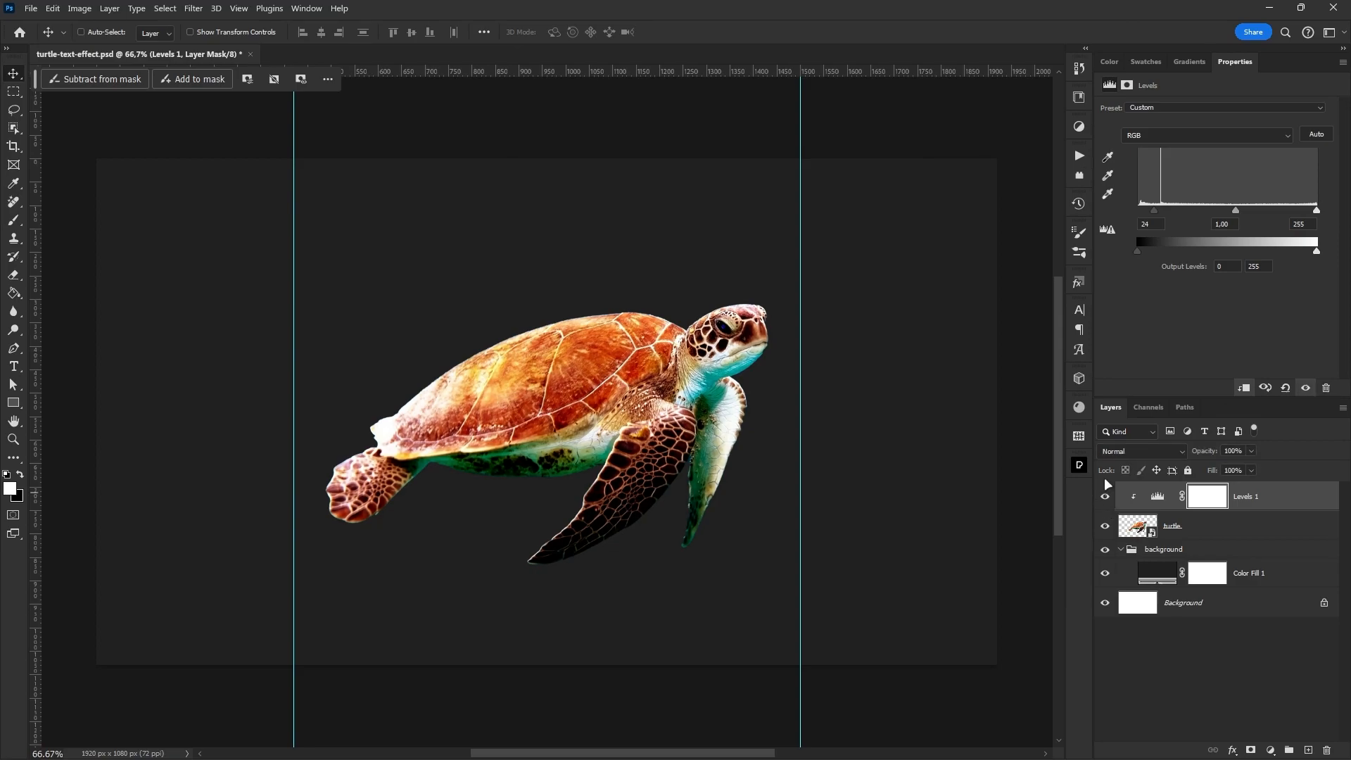
- Paint black with a soft brush on the Levels mask over the flippers and belly, and compare the result by toggling the adjustment
click(1207, 496)
key(b)
alt+right_click(689, 531)
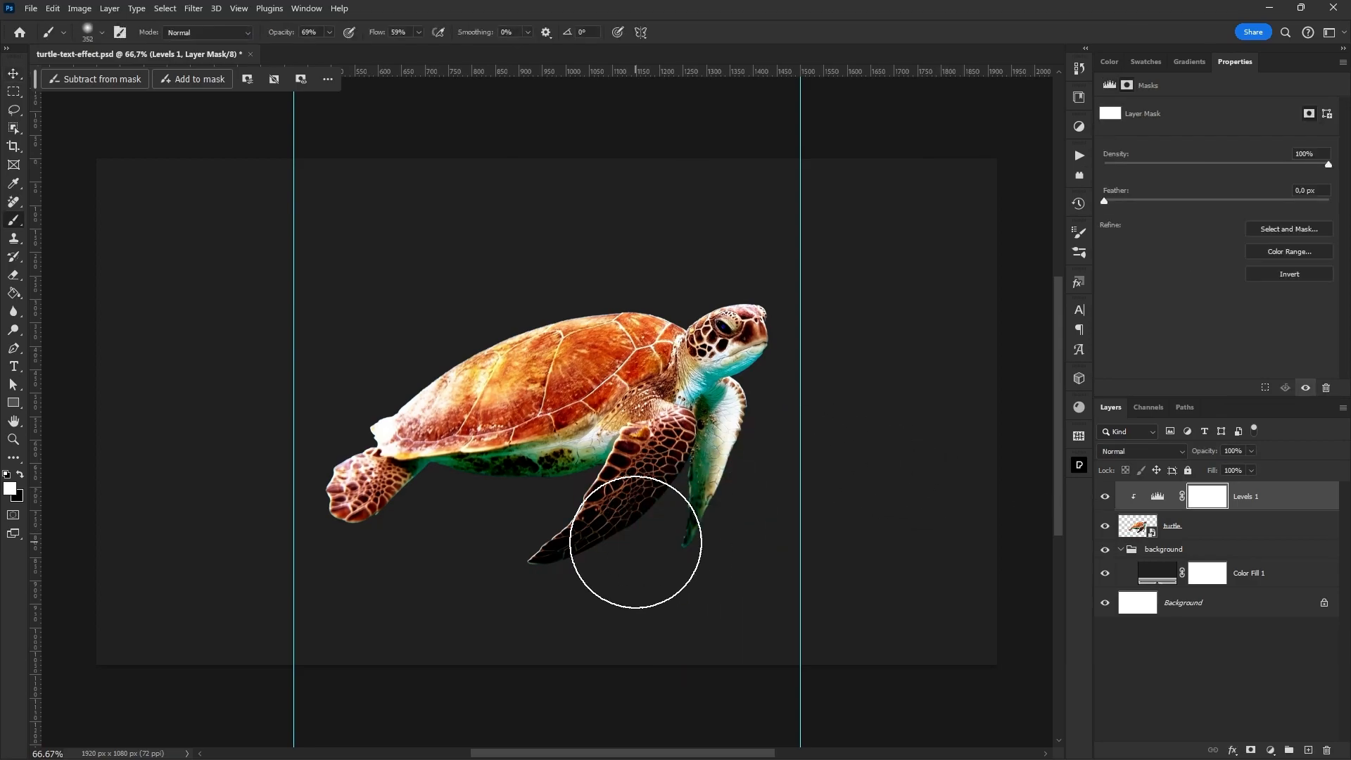
key(x)
mouse_move(607, 531)
mouse_down()
mouse_move(664, 483)
mouse_move(591, 561)
mouse_move(688, 454)
mouse_move(712, 461)
mouse_move(707, 398)
mouse_move(725, 363)
mouse_up()
mouse_move(370, 518)
mouse_down()
mouse_move(465, 558)
mouse_move(663, 465)
mouse_up()
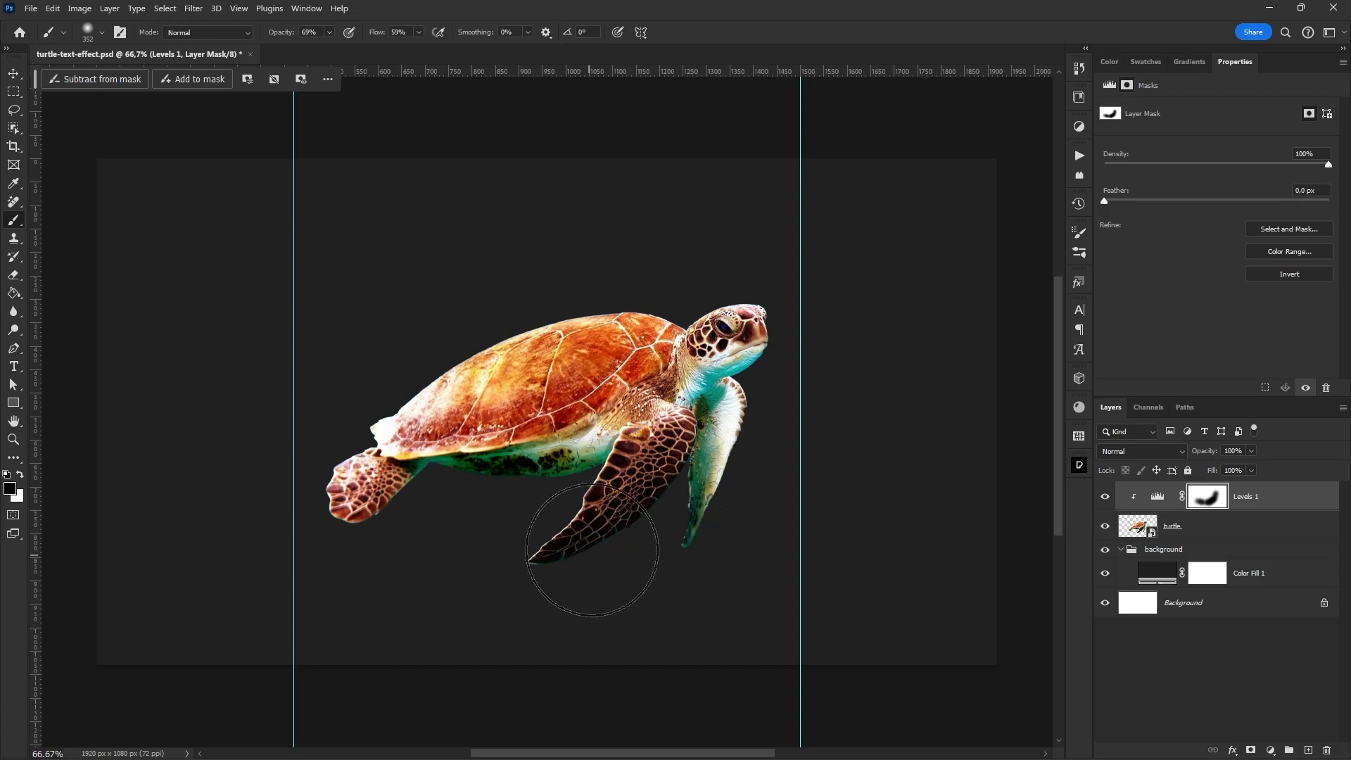
click(1105, 497)
click(1104, 497)
- Add a text layer reading TURTLE above the turtle's shell
key(t)
click(406, 326)
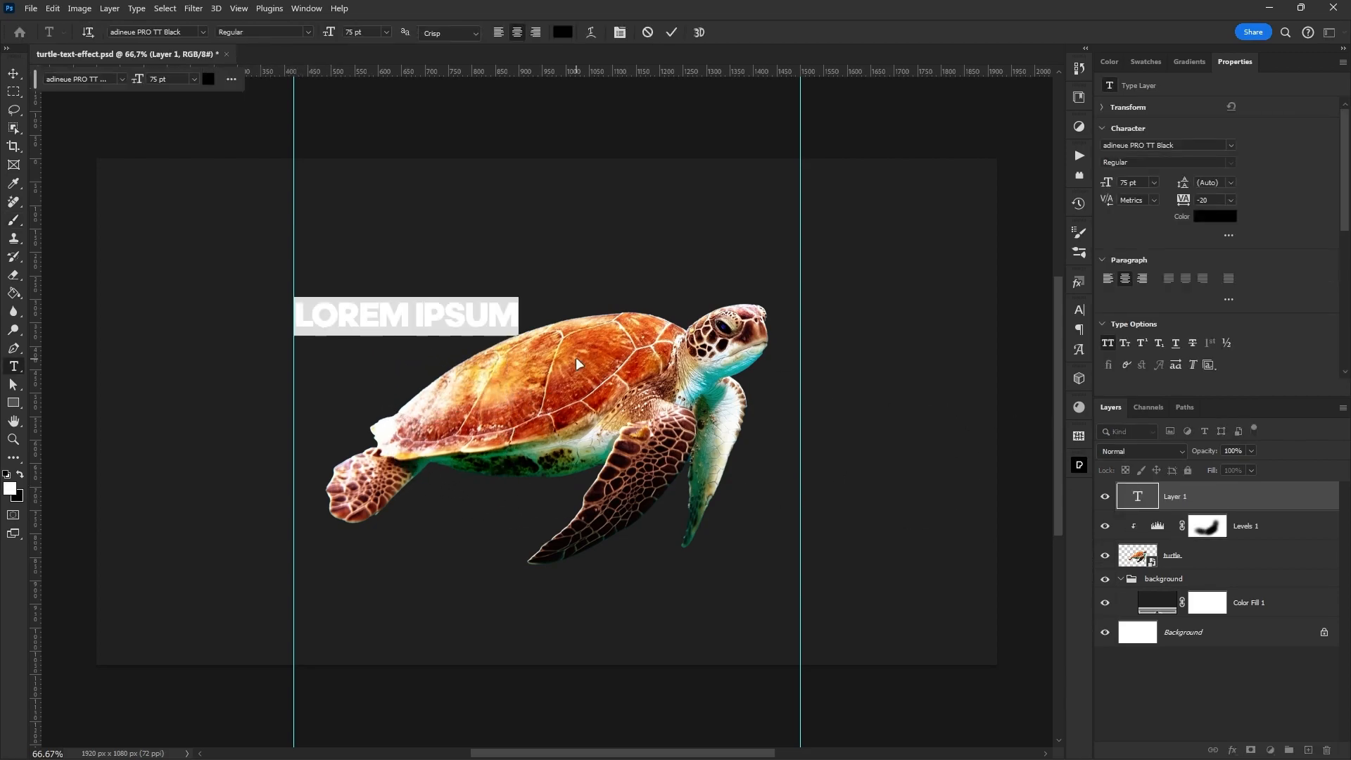
text(TURTLE)
key(ctrl+Return)
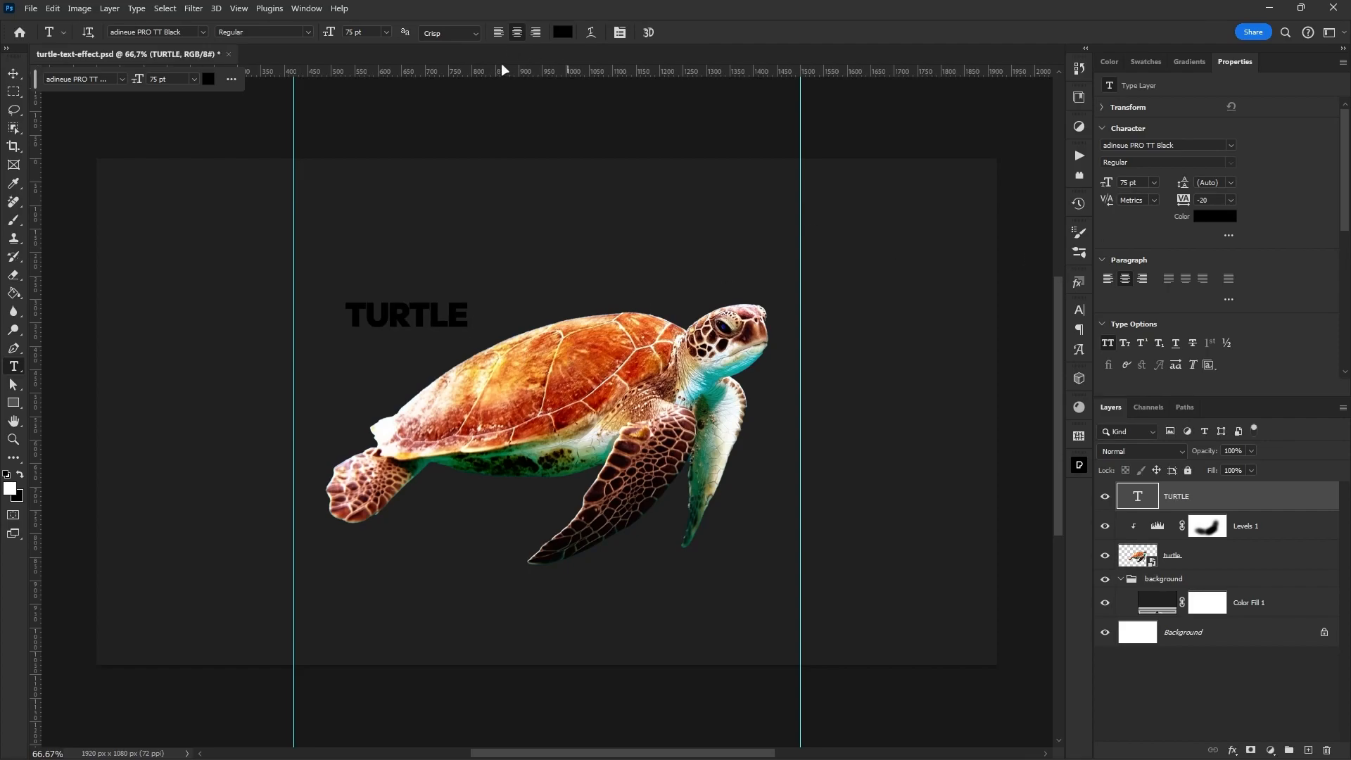
- Scale the TURTLE text to 476% and convert it to a smart object
key(ctrl+t)
drag(241, 37, 503, 34)
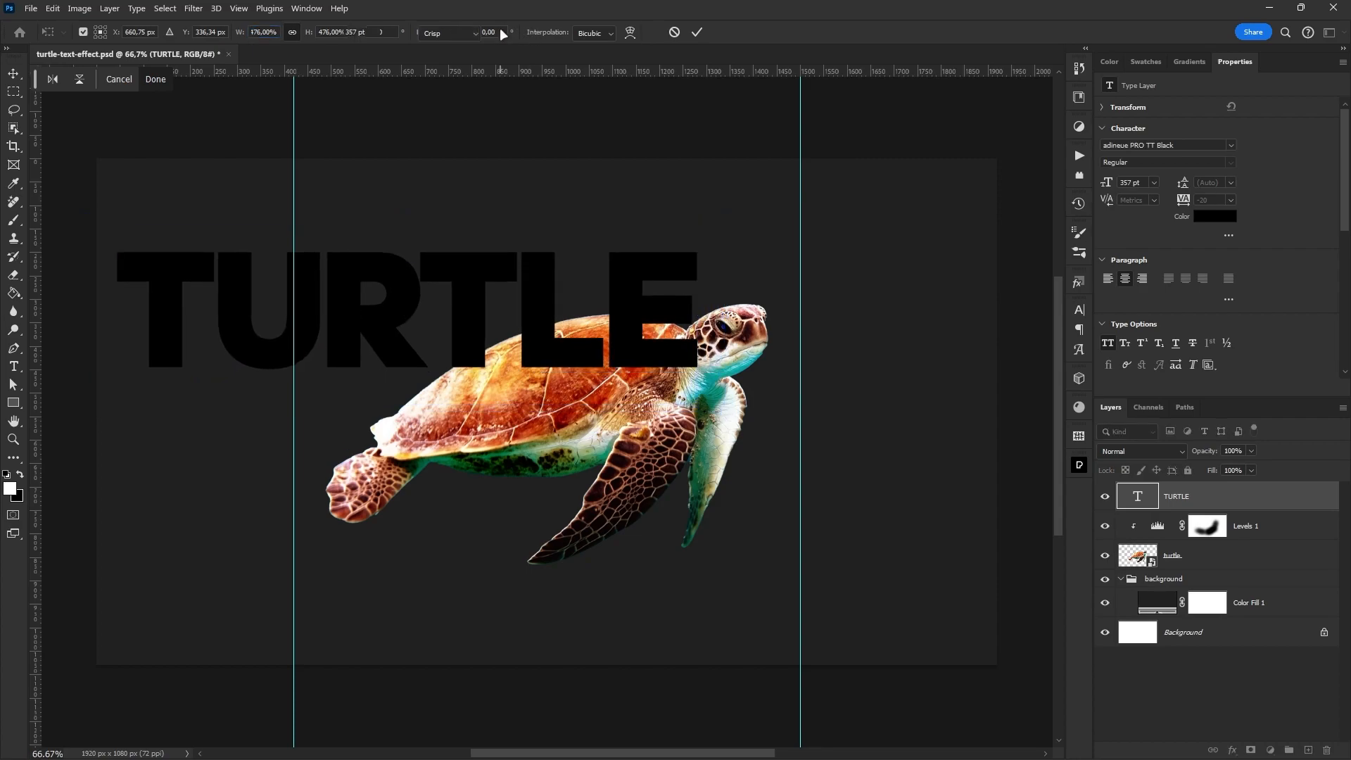
key(Return)
right_click(1299, 508)
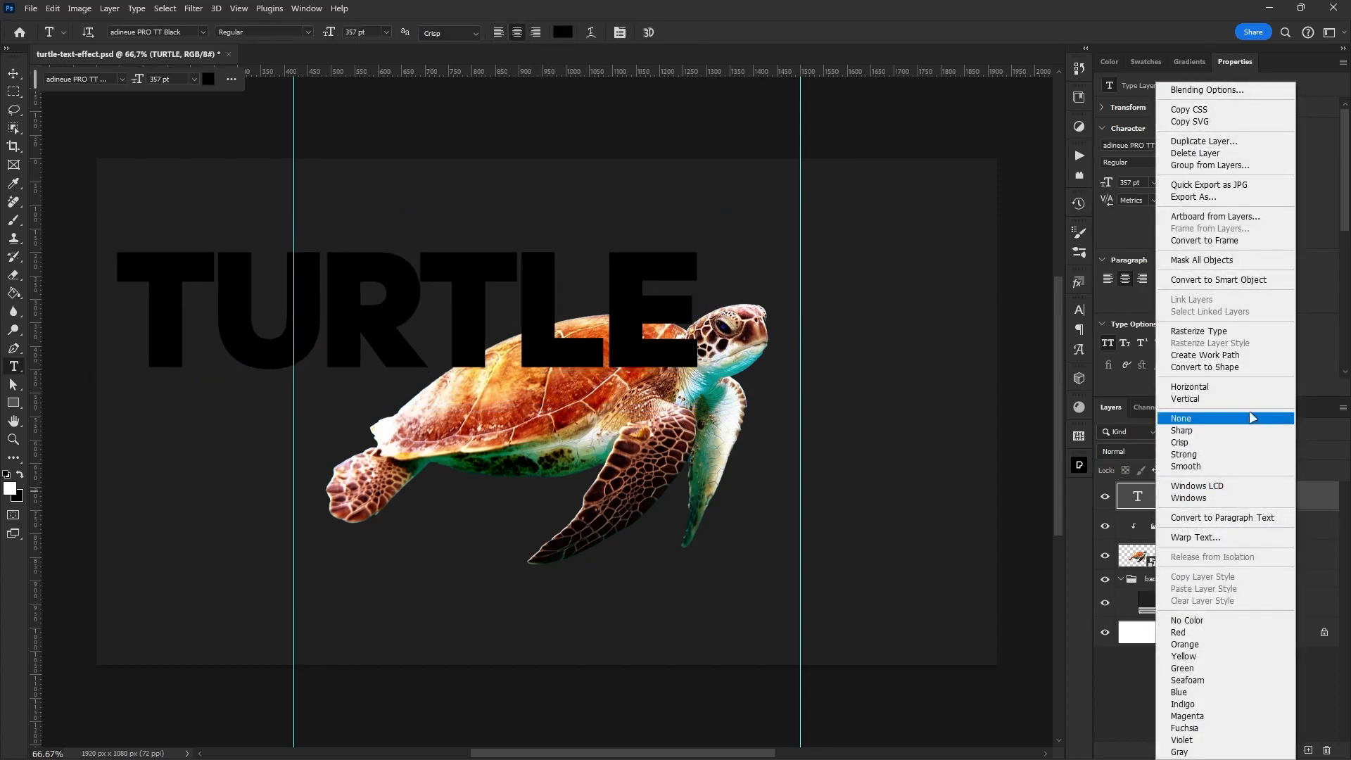
click(1234, 281)
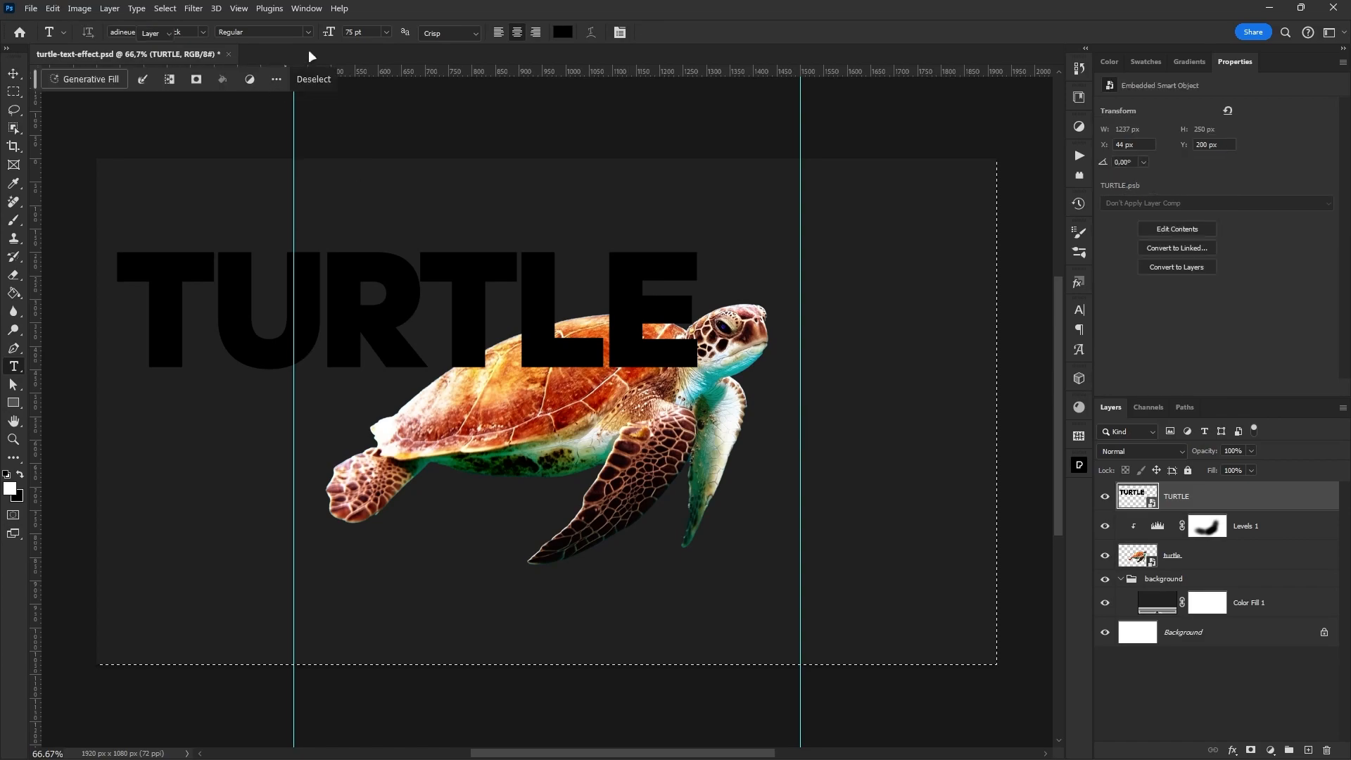
- Centre the TURTLE text horizontally and vertically on the canvas
key(v)
key(ctrl+a)
click(322, 33)
click(412, 33)
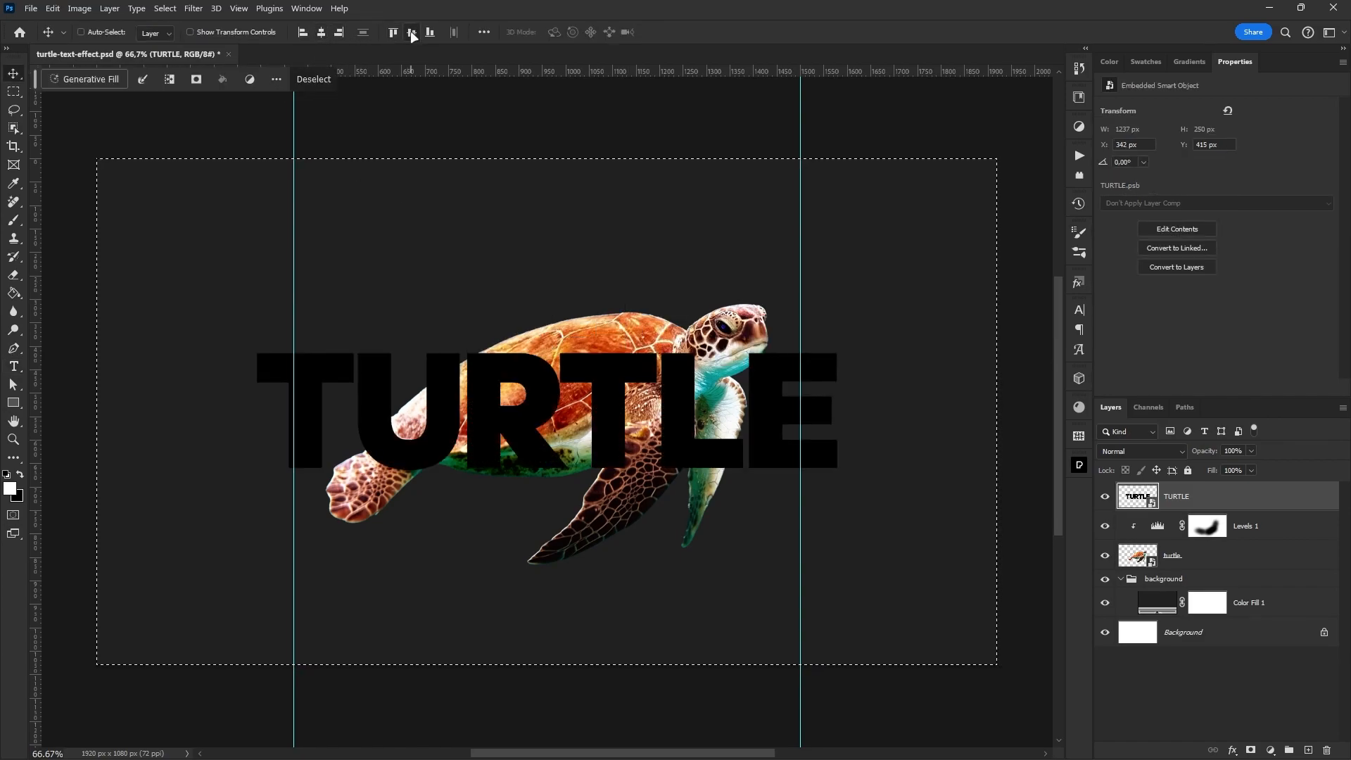
key(ctrl+d)
- Scale the TURTLE text down to about 1059 px wide and move it up over the shell
key(ctrl+t)
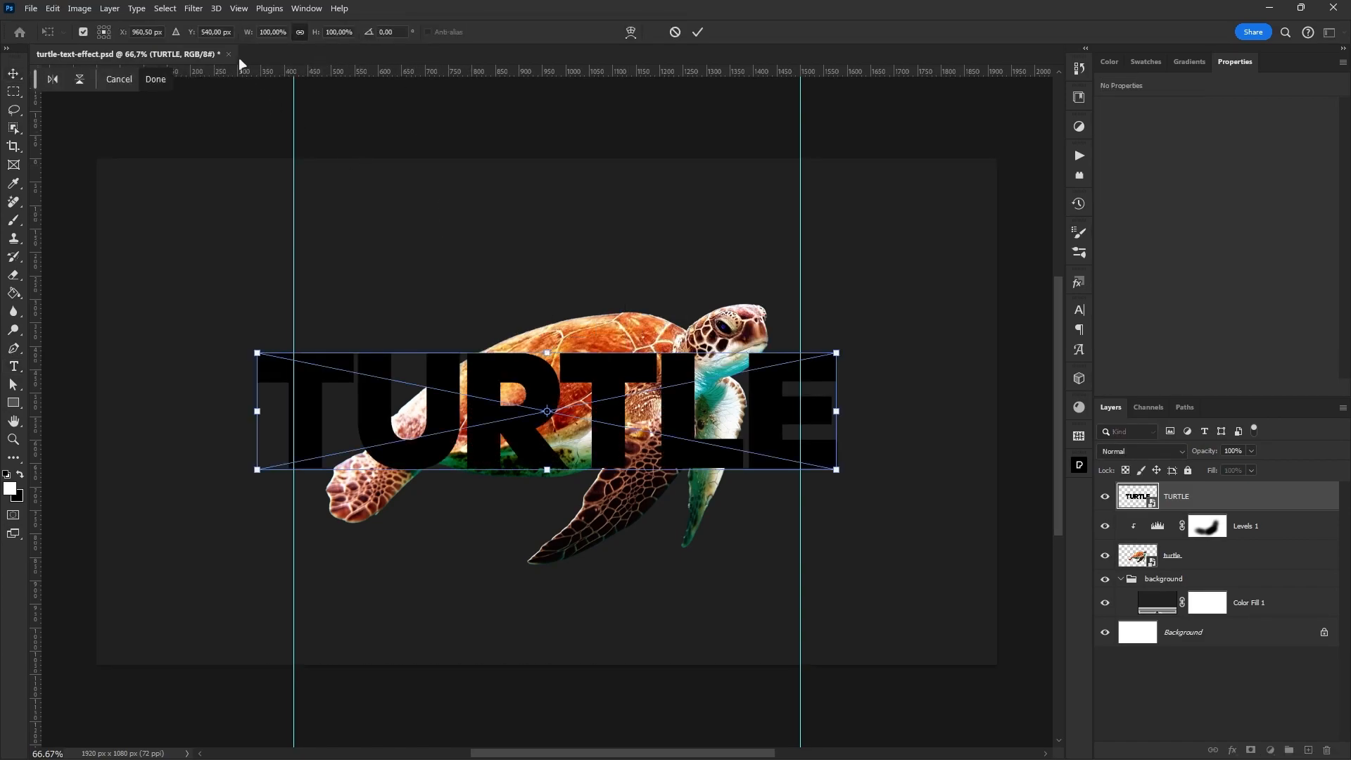
drag(254, 411, 373, 410)
drag(837, 411, 655, 391)
drag(540, 420, 542, 430)
key(Return)
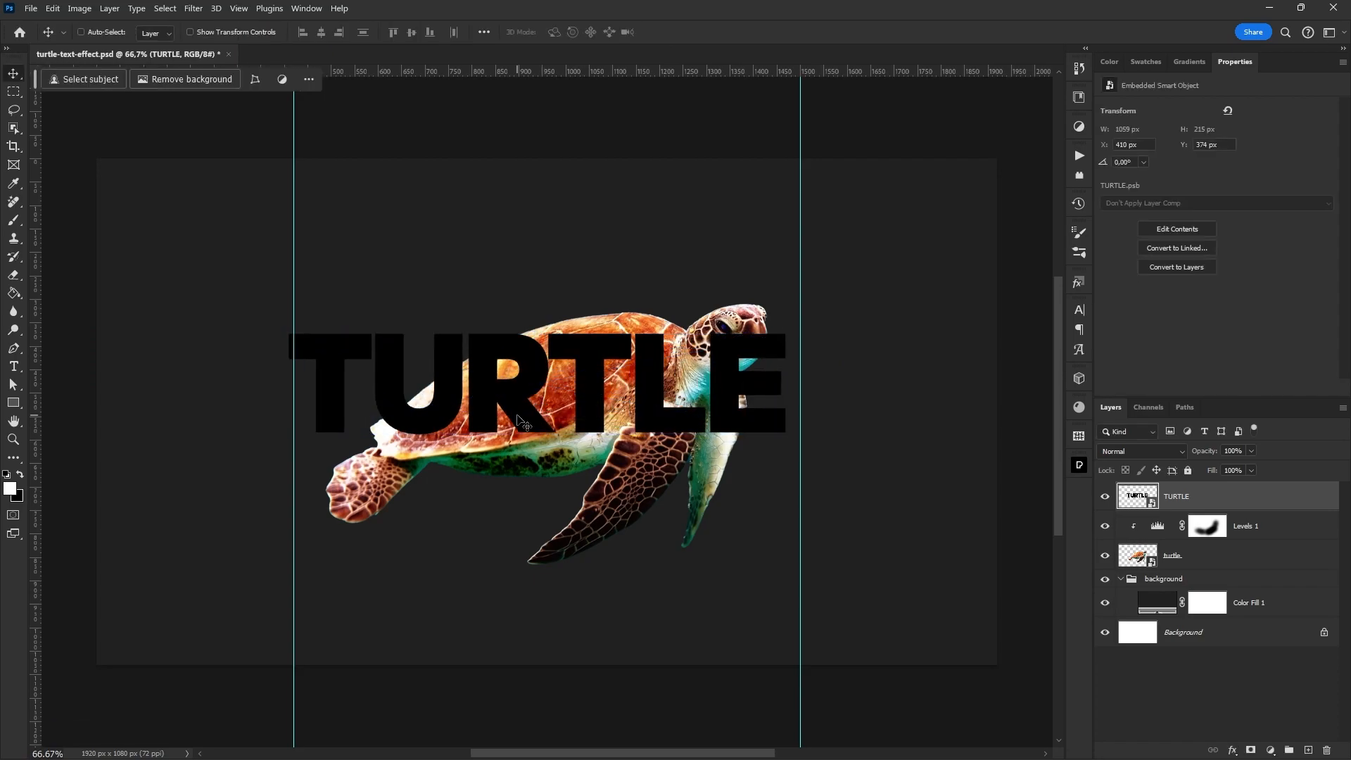
- Scale the TURTLE text to about 54% and rotate it about -15° so it runs along the shell
scroll(519, 418, up, 3)
drag(721, 359, 596, 335)
key(ctrl+t)
drag(90, 351, 338, 351)
drag(773, 425, 784, 339)
mouse_move(591, 366)
mouse_down()
mouse_move(591, 391)
mouse_move(611, 362)
mouse_up()
drag(764, 357, 763, 378)
drag(669, 356, 667, 355)
- Warp the TURTLE text so its upper edge bulges along the shell's top outline from the tail end to the neck
right_click(667, 355)
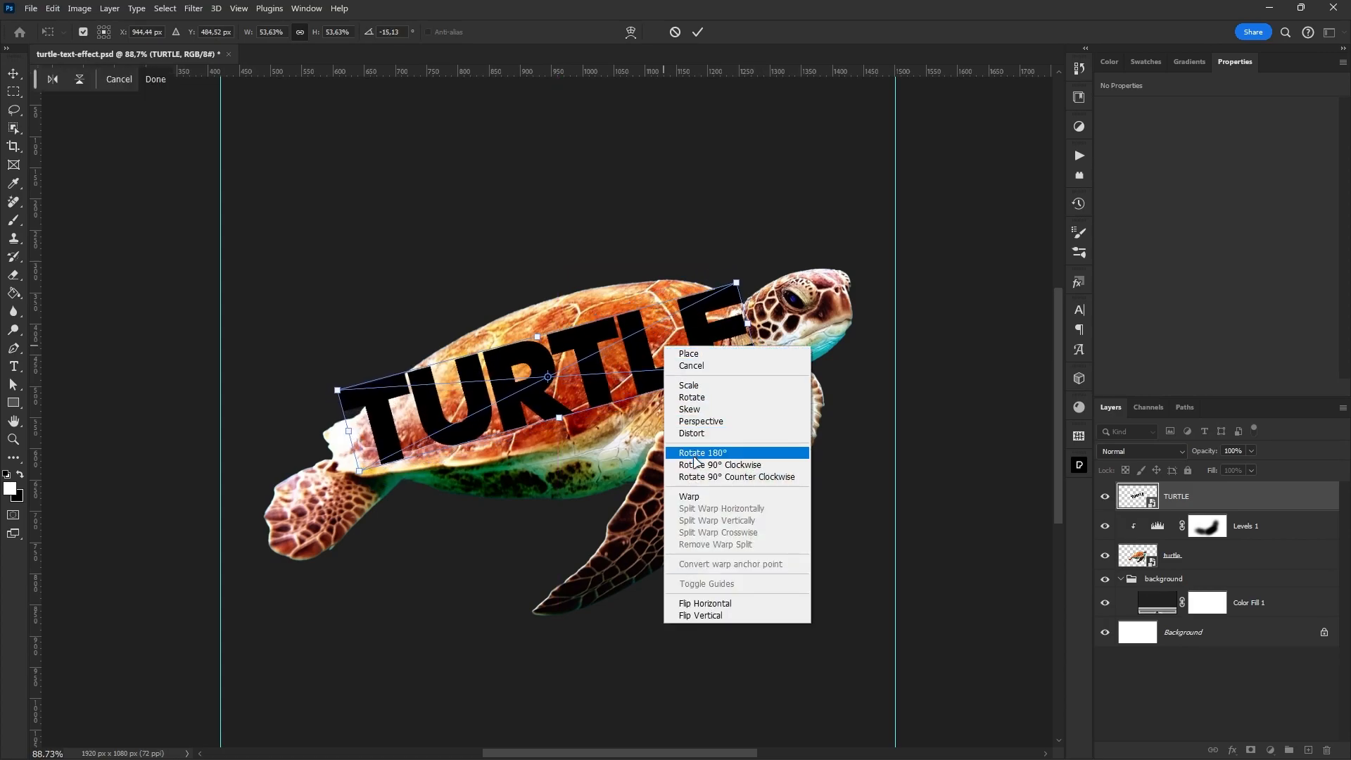
click(703, 499)
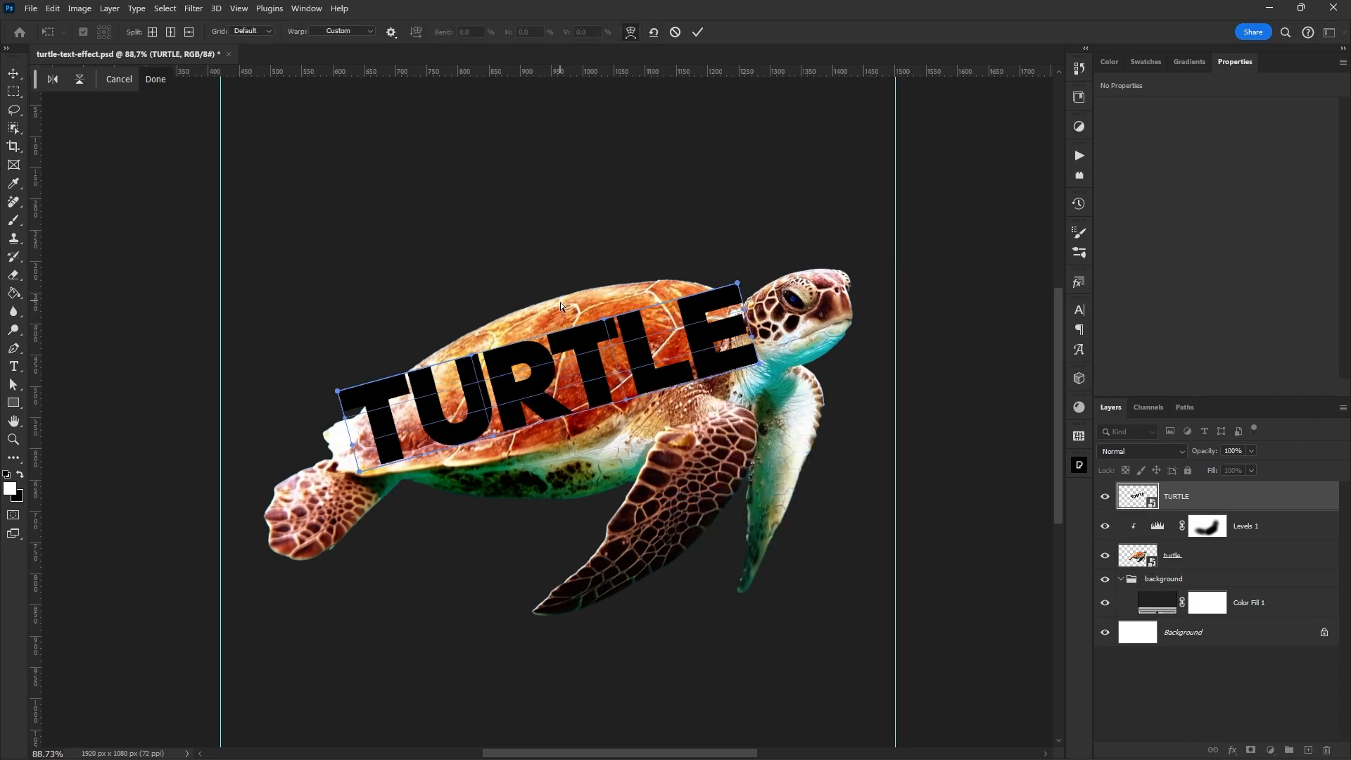
drag(556, 343, 556, 308)
drag(740, 299, 732, 301)
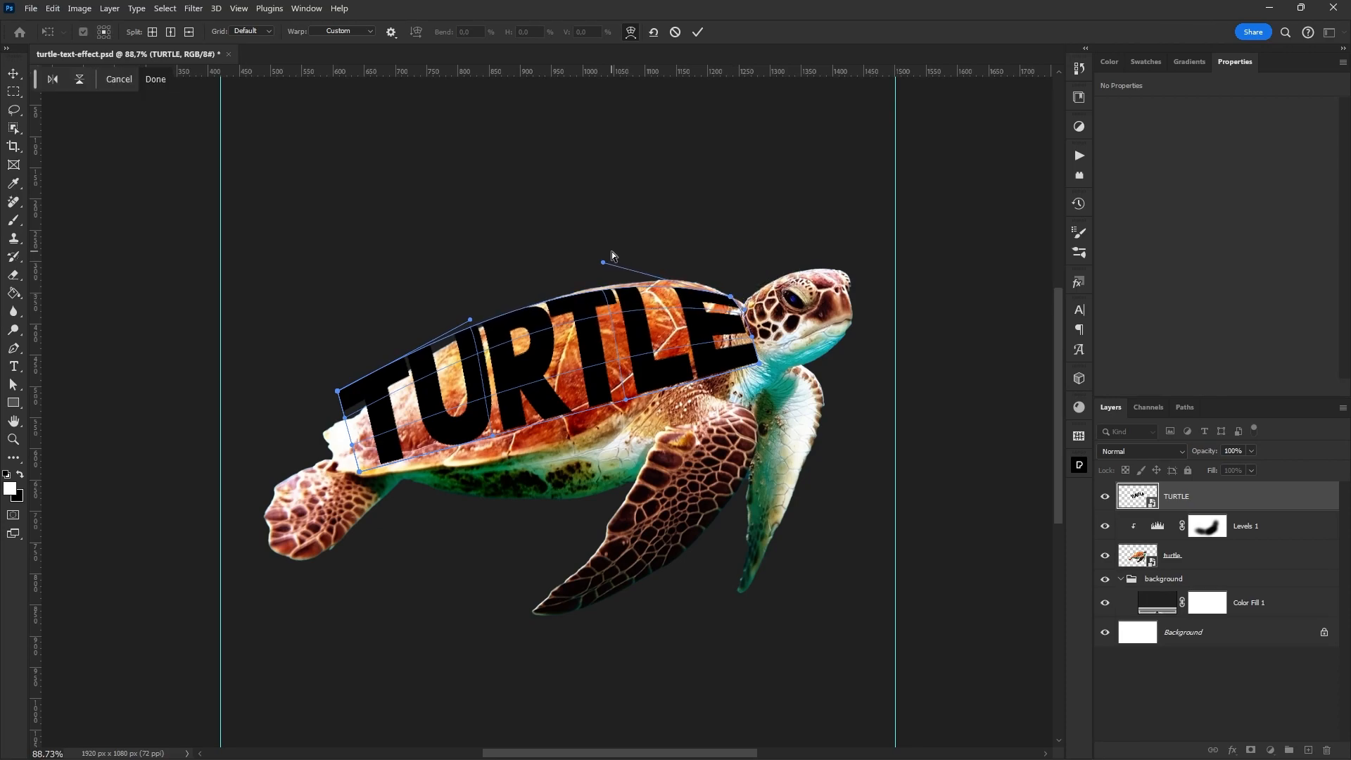
drag(600, 261, 655, 238)
drag(338, 392, 366, 401)
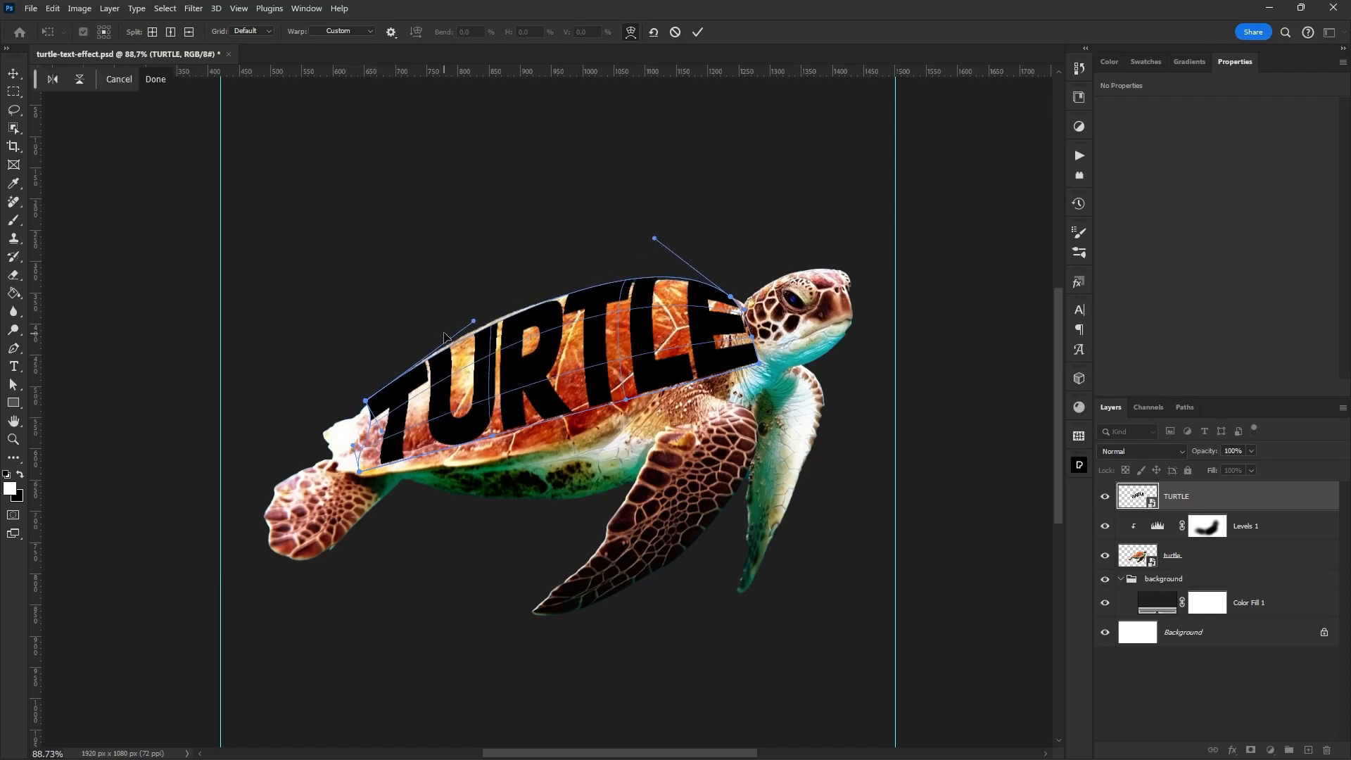
drag(477, 324, 457, 315)
- Warp the TURTLE text's lower edge and head-side corners to fit the shell's lower rim and neck, and apply the warp
drag(496, 432, 487, 466)
drag(625, 404, 618, 426)
drag(761, 367, 721, 350)
drag(729, 300, 743, 300)
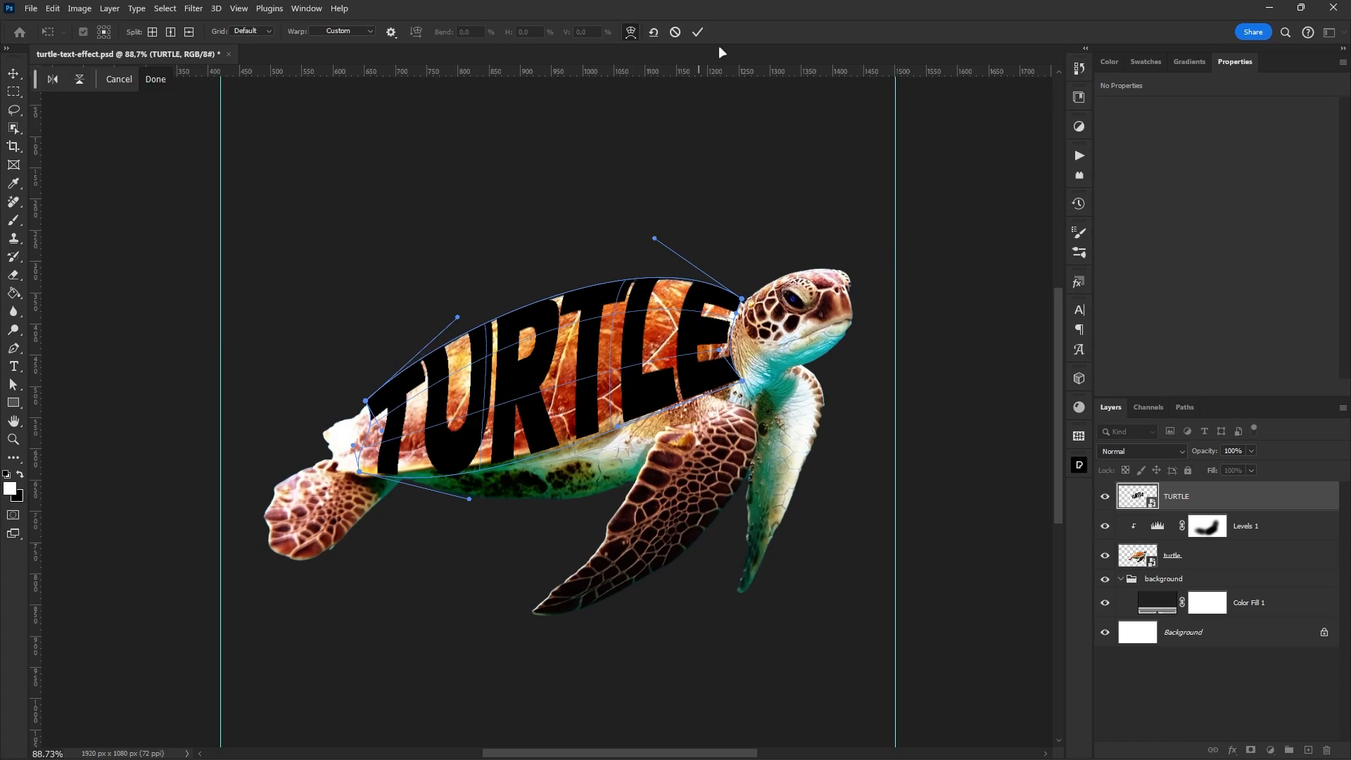
click(696, 32)
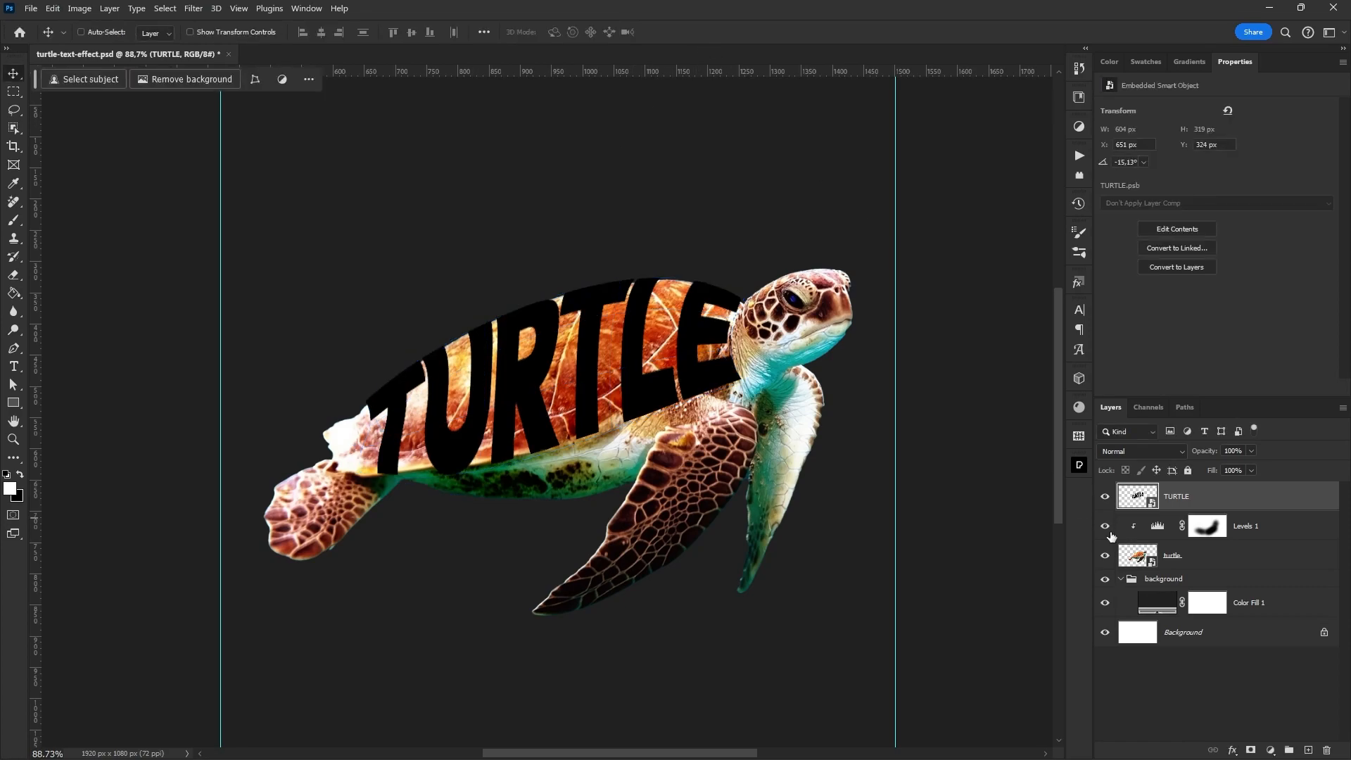
- Mask the TURTLE text to the turtle's outline and clip a duplicate of the turtle layer onto it
ctrl+click(1137, 555)
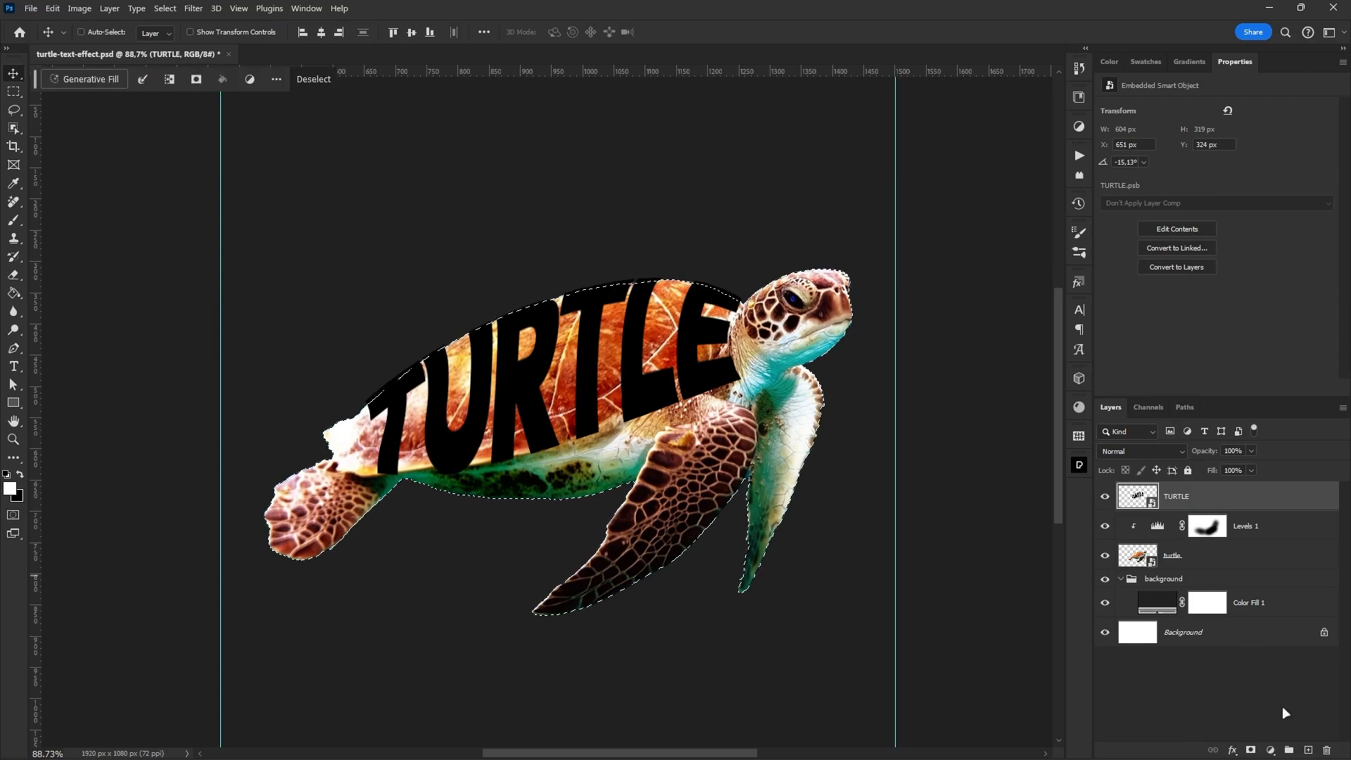
click(1251, 750)
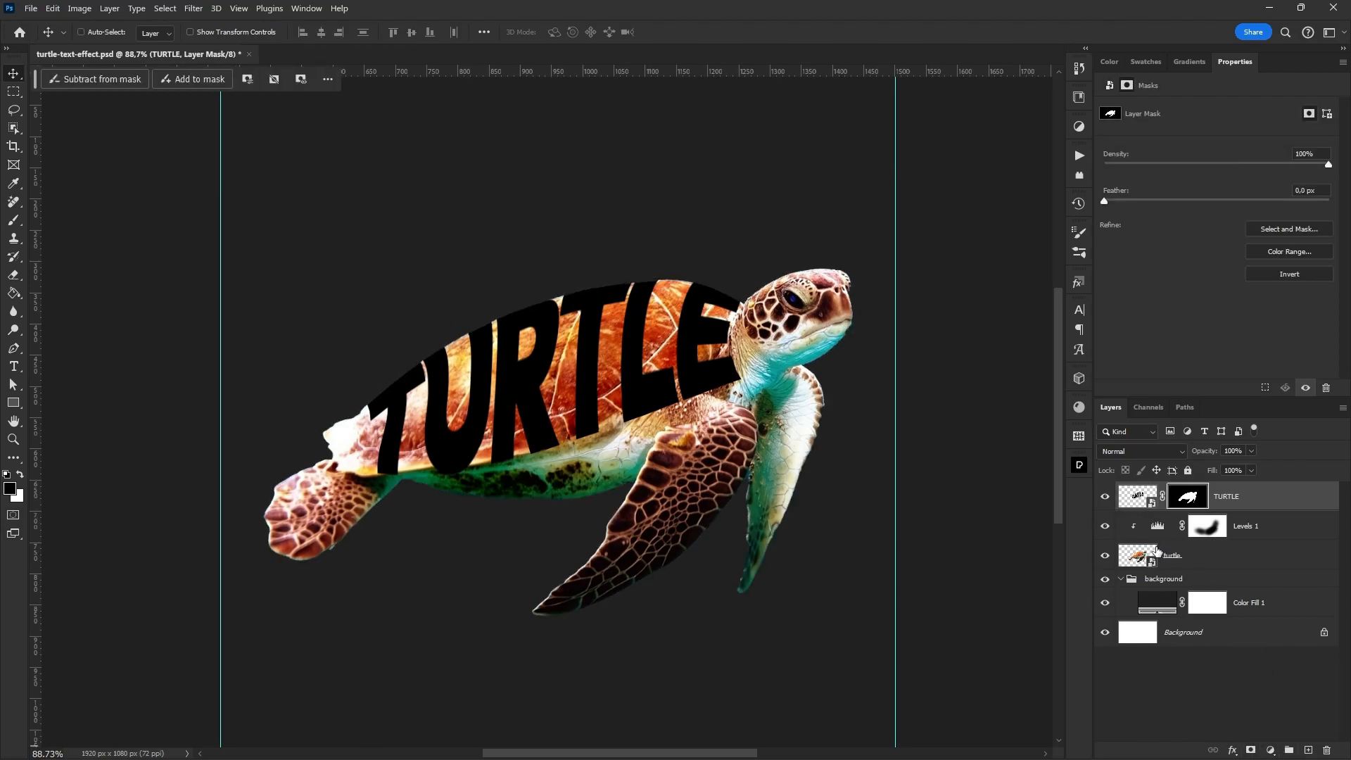
drag(1138, 564, 1162, 496)
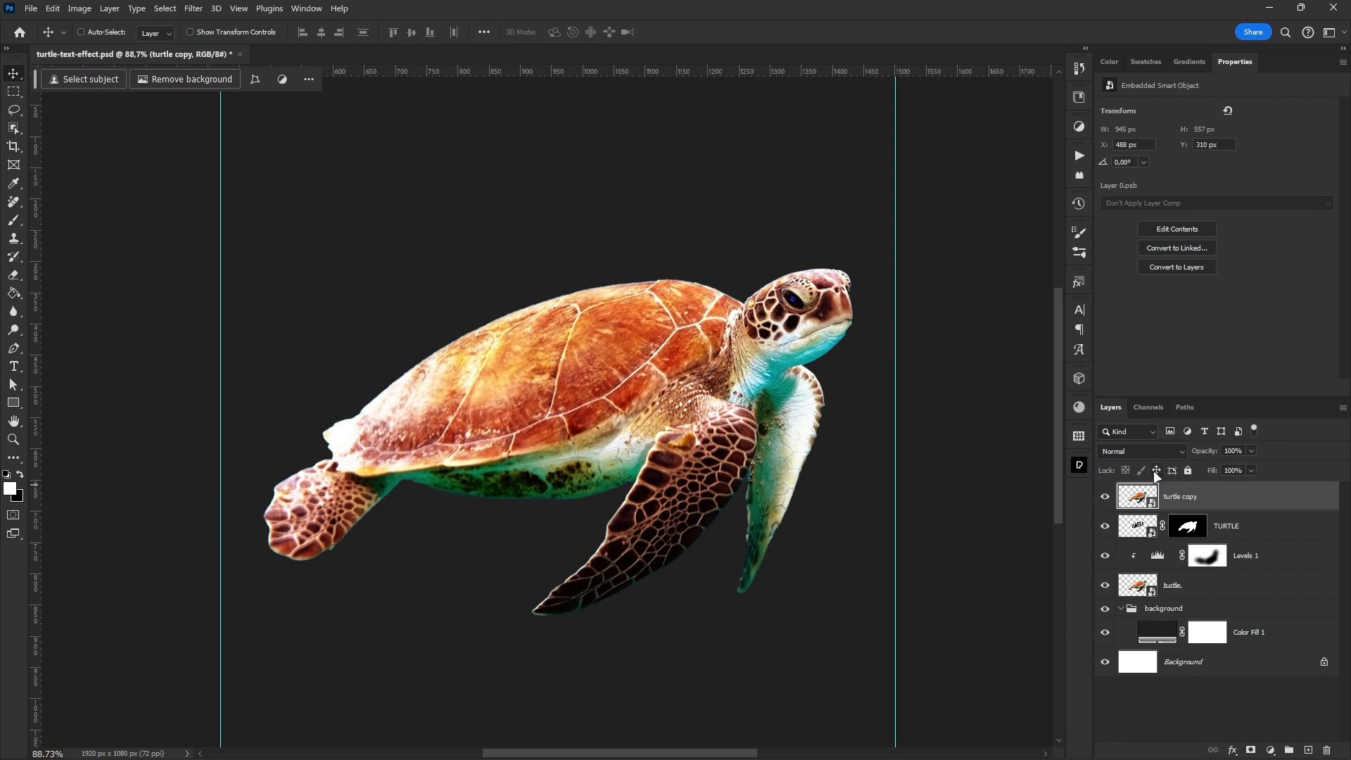
key(ctrl+alt+g)
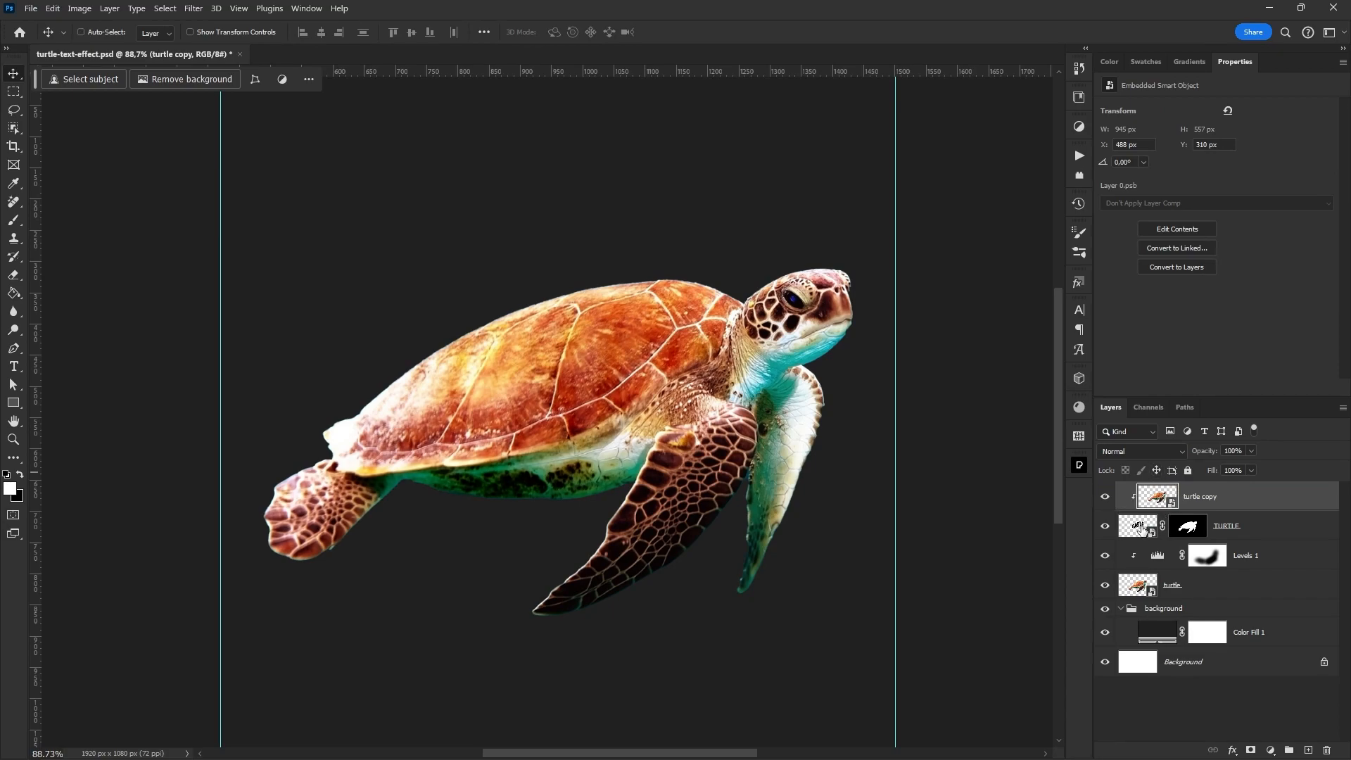
- Add a Bevel & Emboss effect to the TURTLE text with the highlight colour #300404
click(1139, 531)
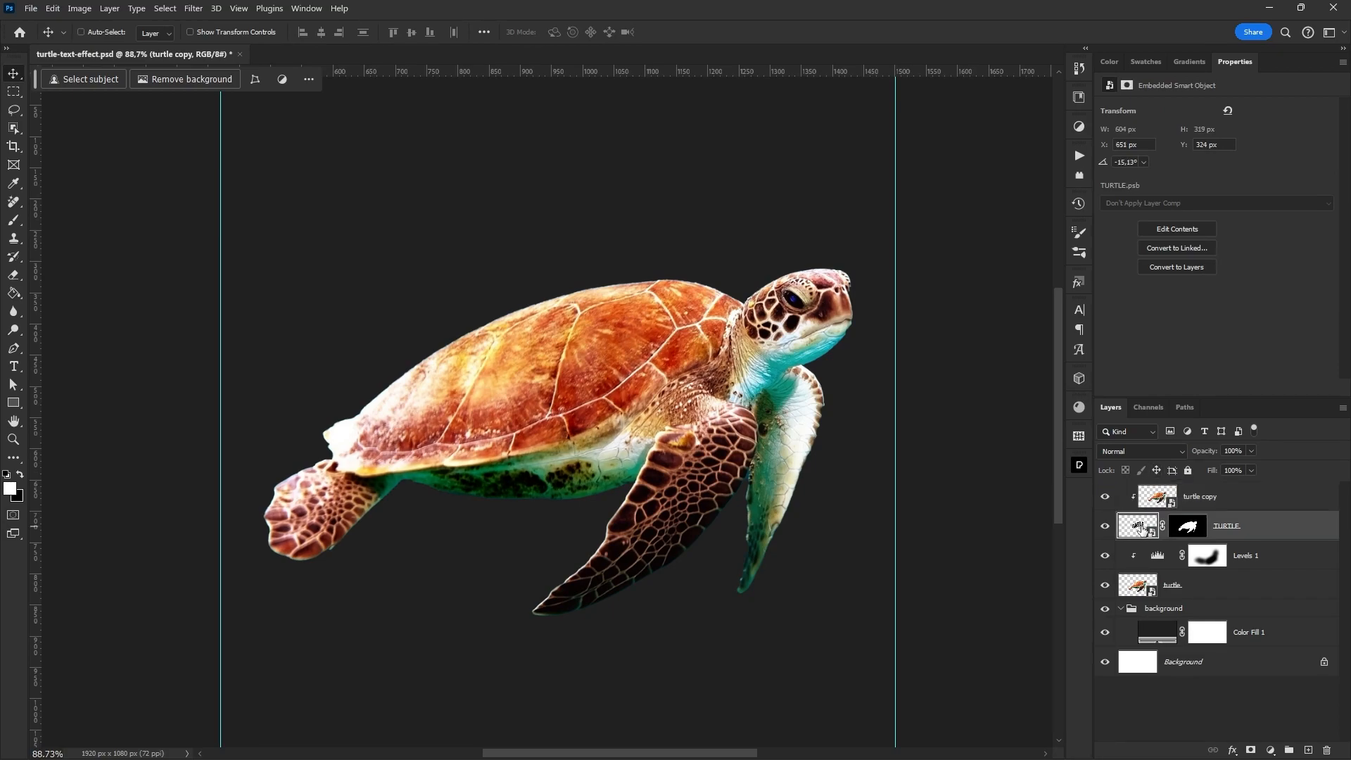
double_click(1278, 533)
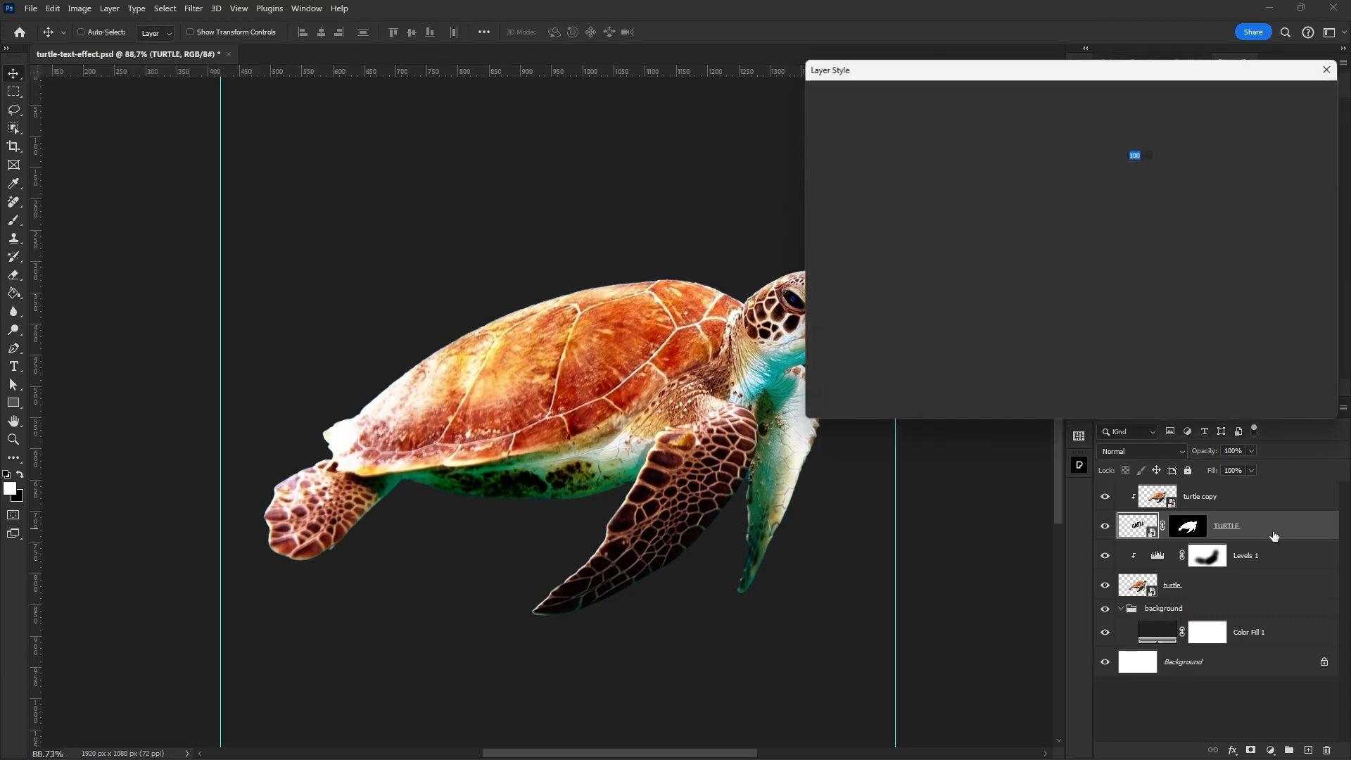
drag(672, 751, 704, 751)
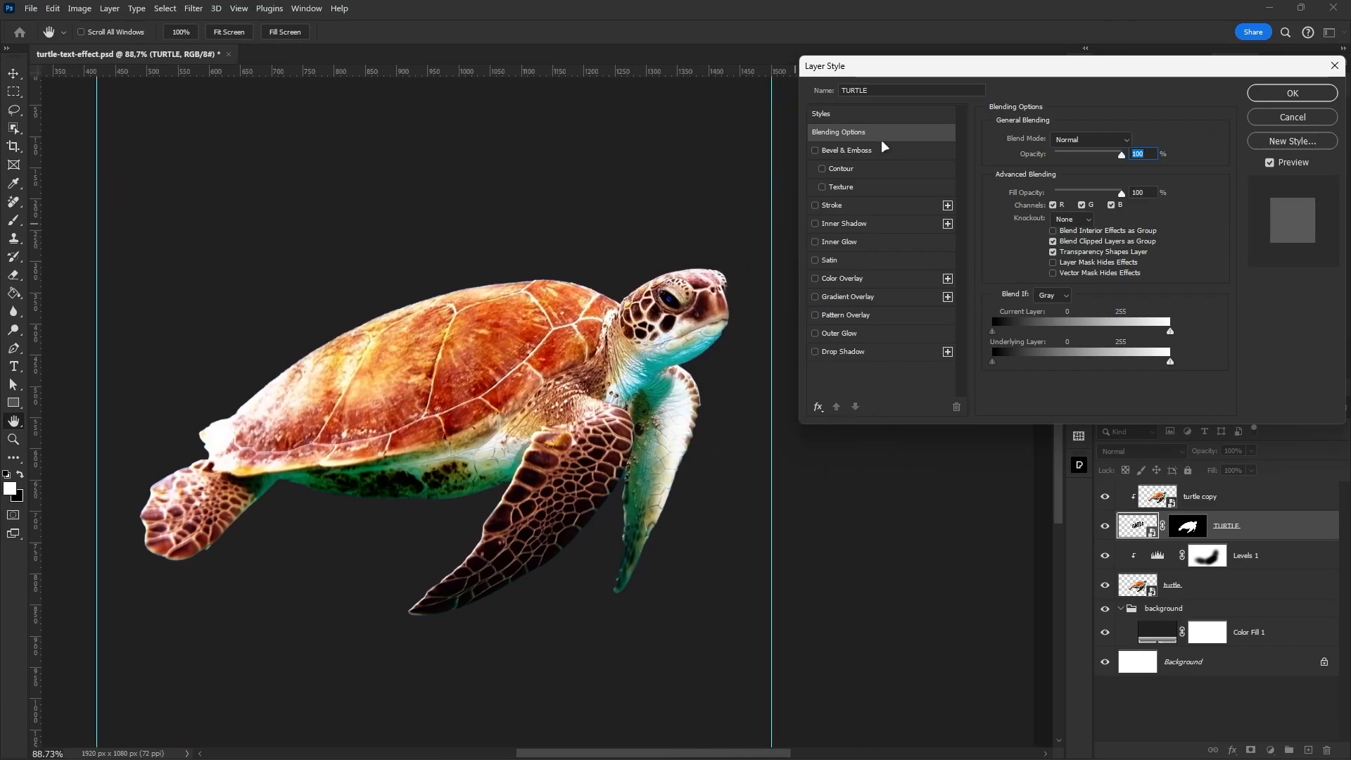
click(846, 155)
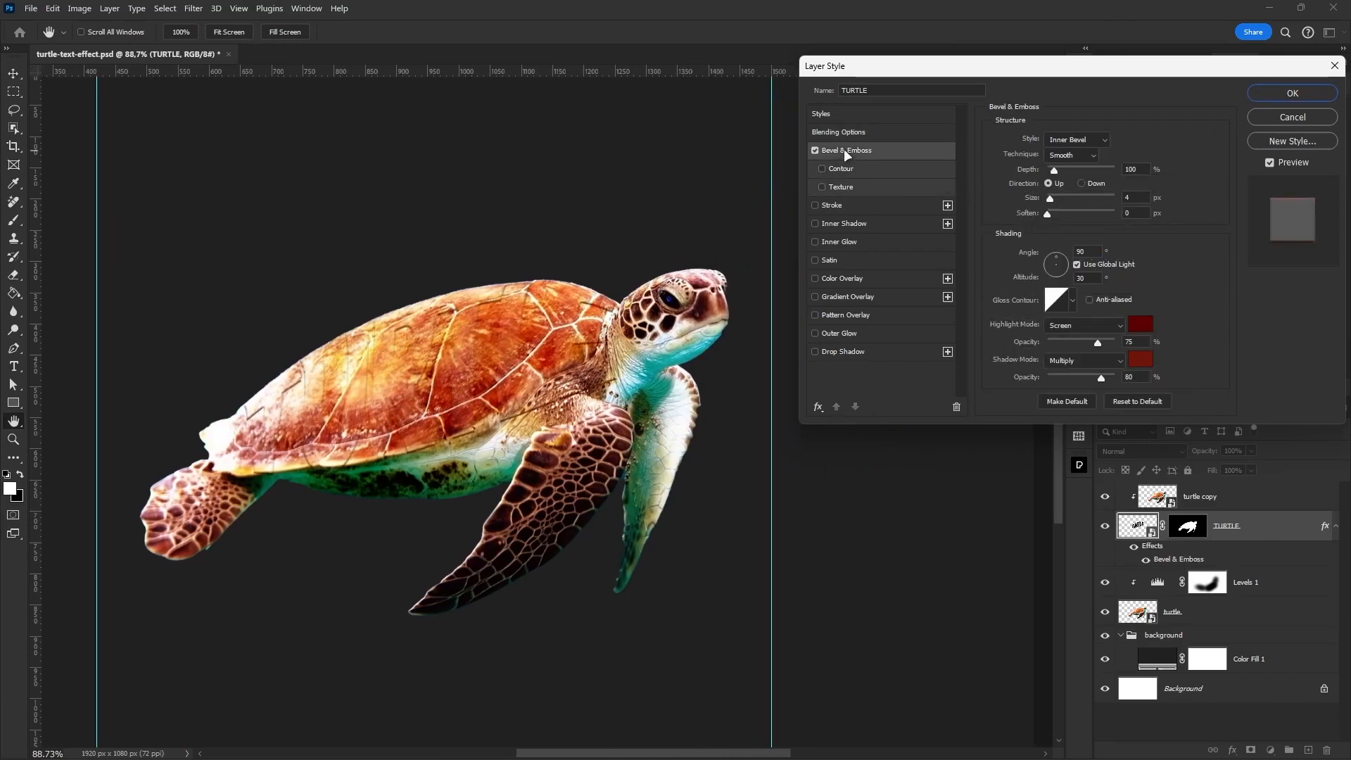
click(1140, 328)
click(1140, 582)
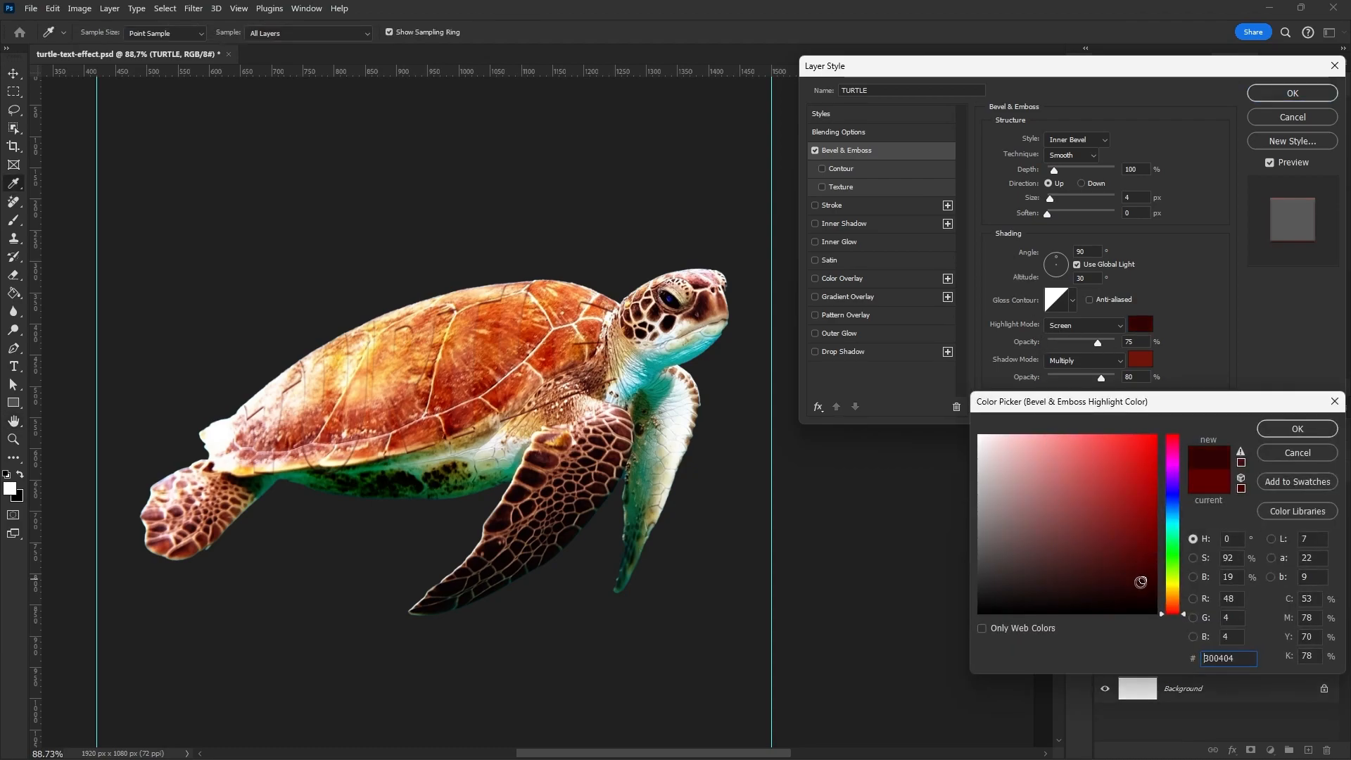
click(1322, 431)
- Choose a dark red shadow colour for the TURTLE text's Bevel & Emboss effect
click(1141, 359)
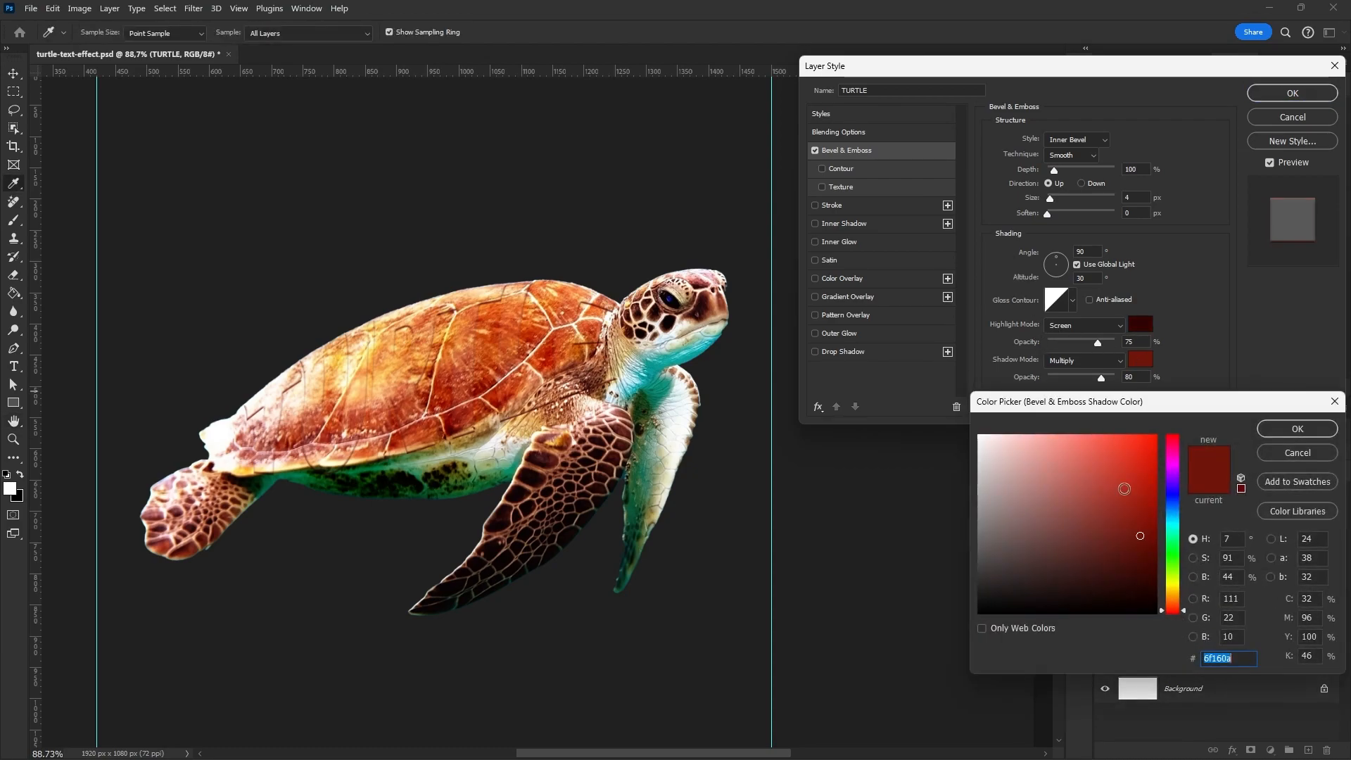
click(1145, 479)
drag(1146, 483, 1134, 579)
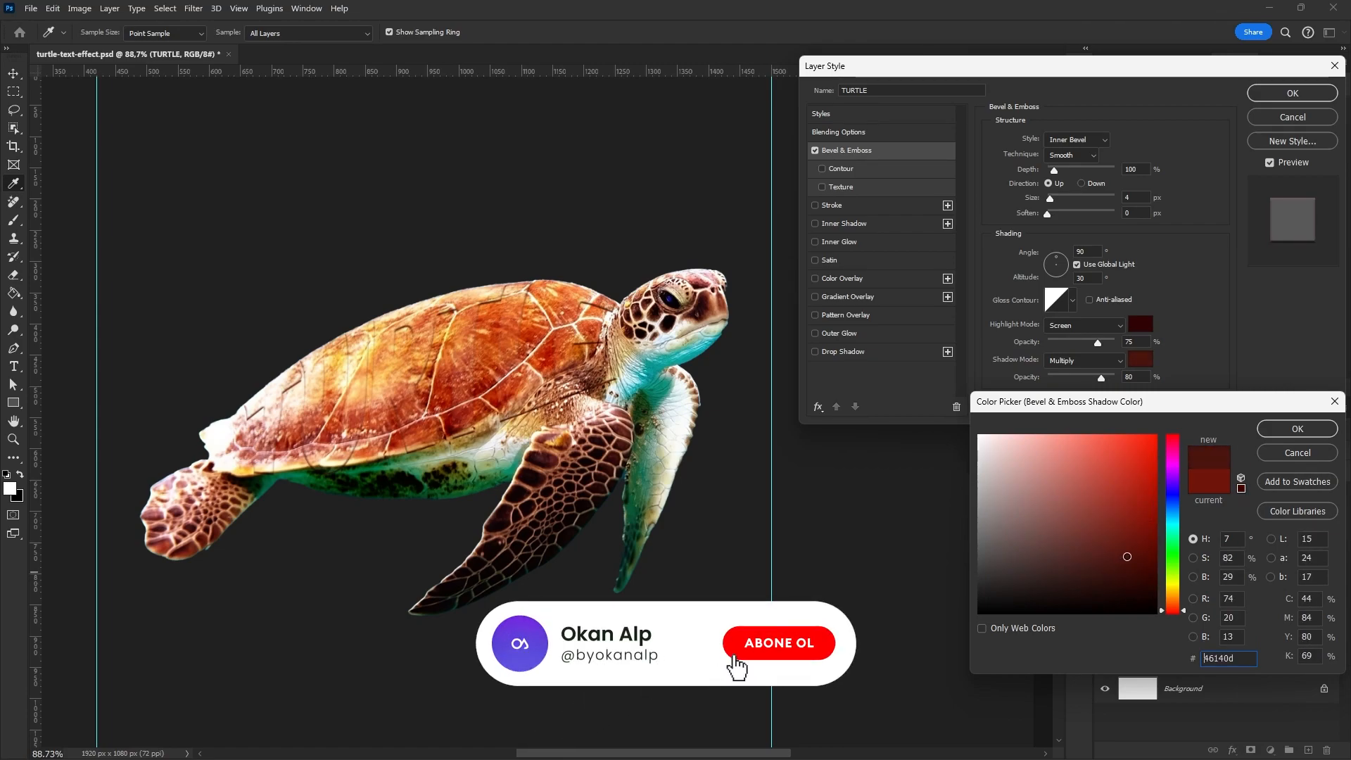
click(1137, 536)
click(1297, 428)
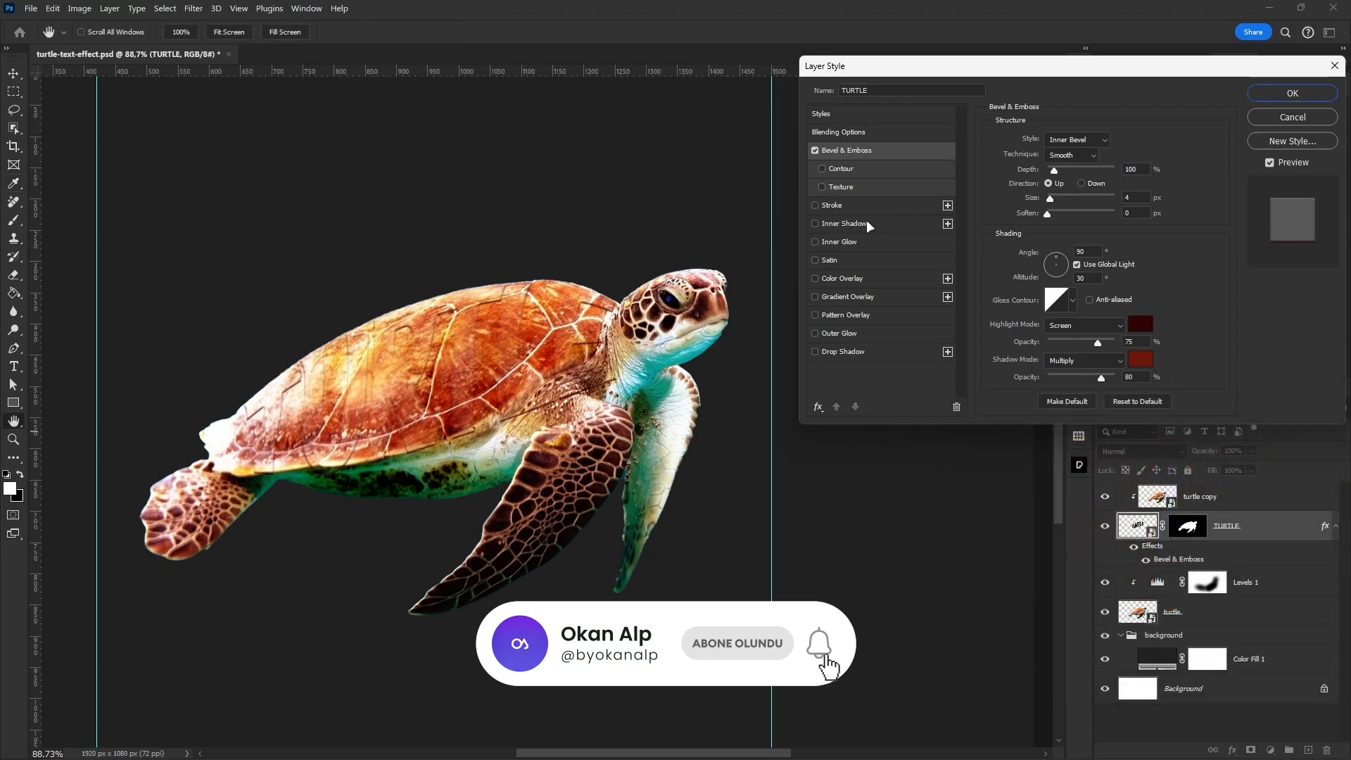
- Add a Gradient Overlay to the TURTLE text and set its angle to 121°
click(814, 297)
click(835, 295)
drag(1064, 209, 1049, 207)
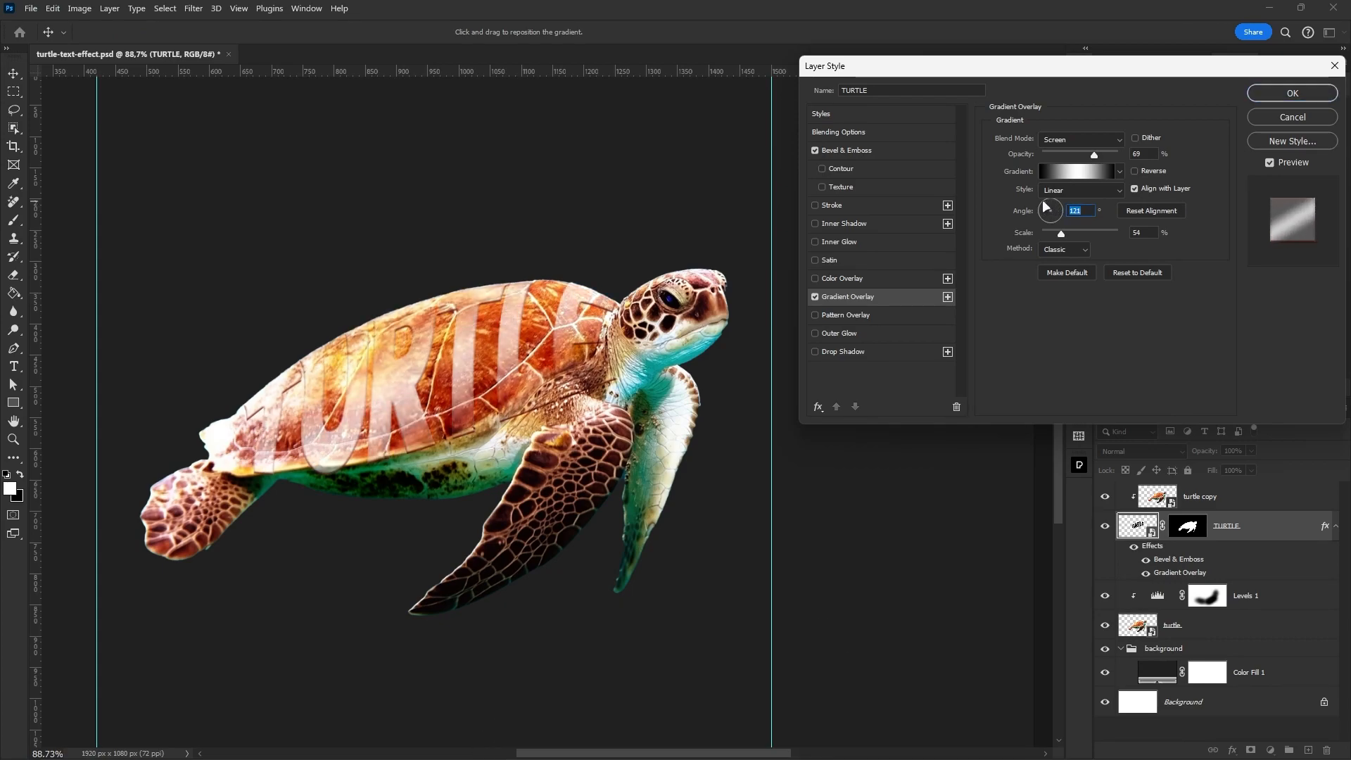
- Recolour the middle stop of the overlay gradient to a light tan, #bf9b7c
click(1084, 176)
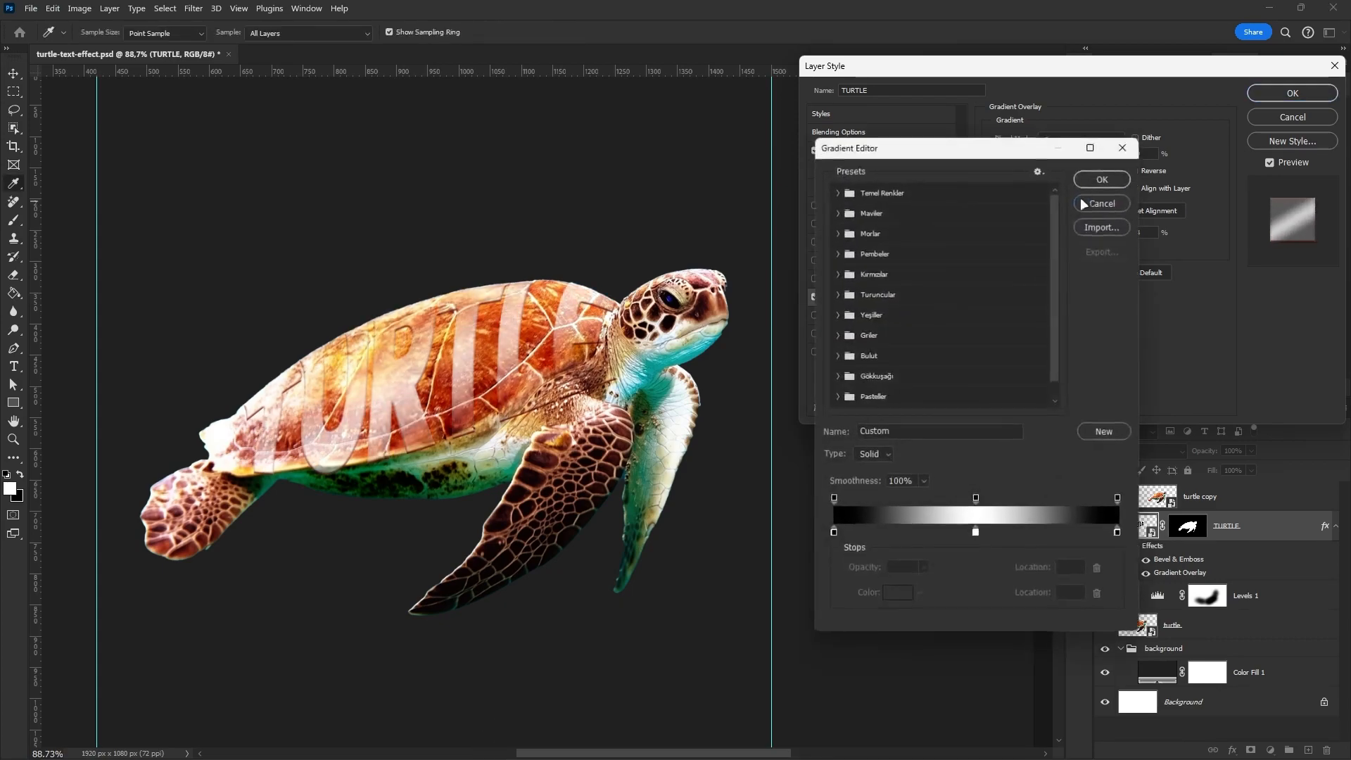
click(977, 532)
click(903, 595)
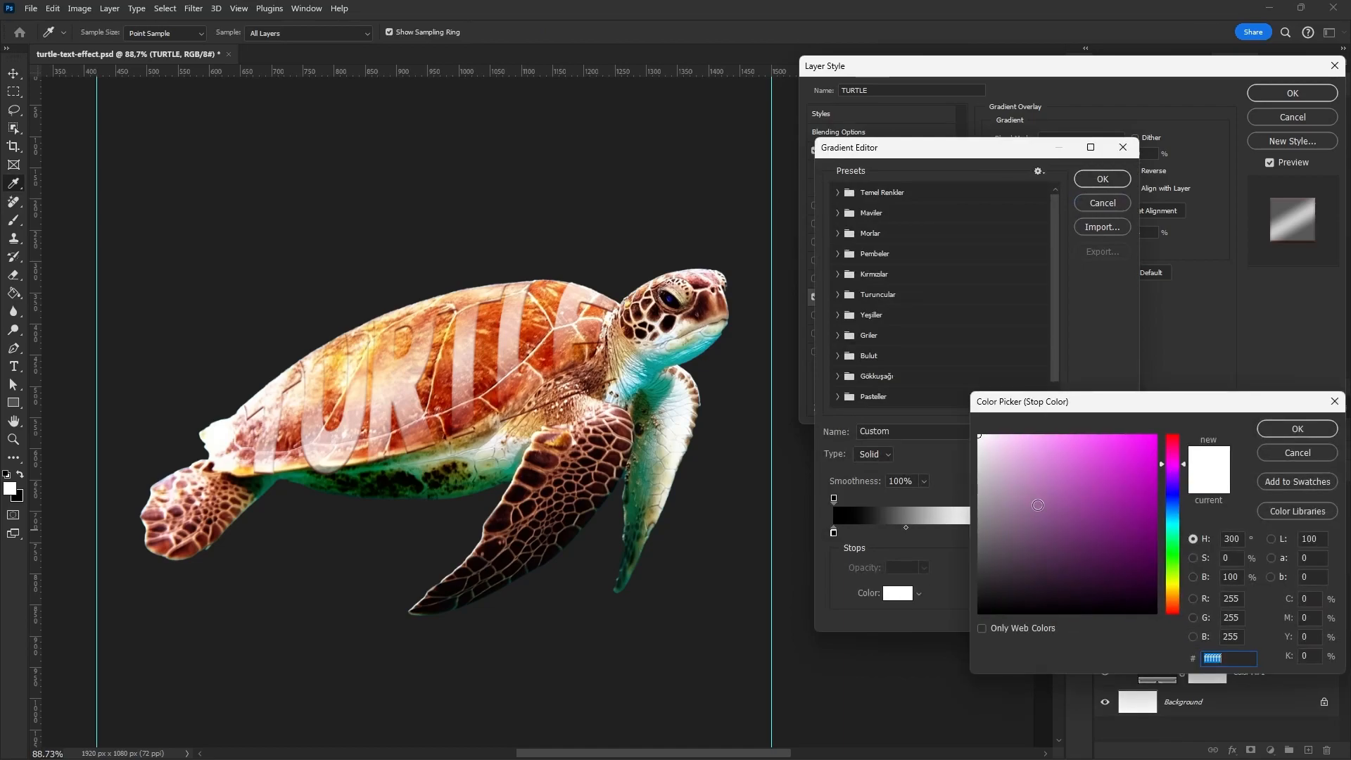
click(1071, 500)
drag(1174, 572, 1173, 599)
click(1073, 503)
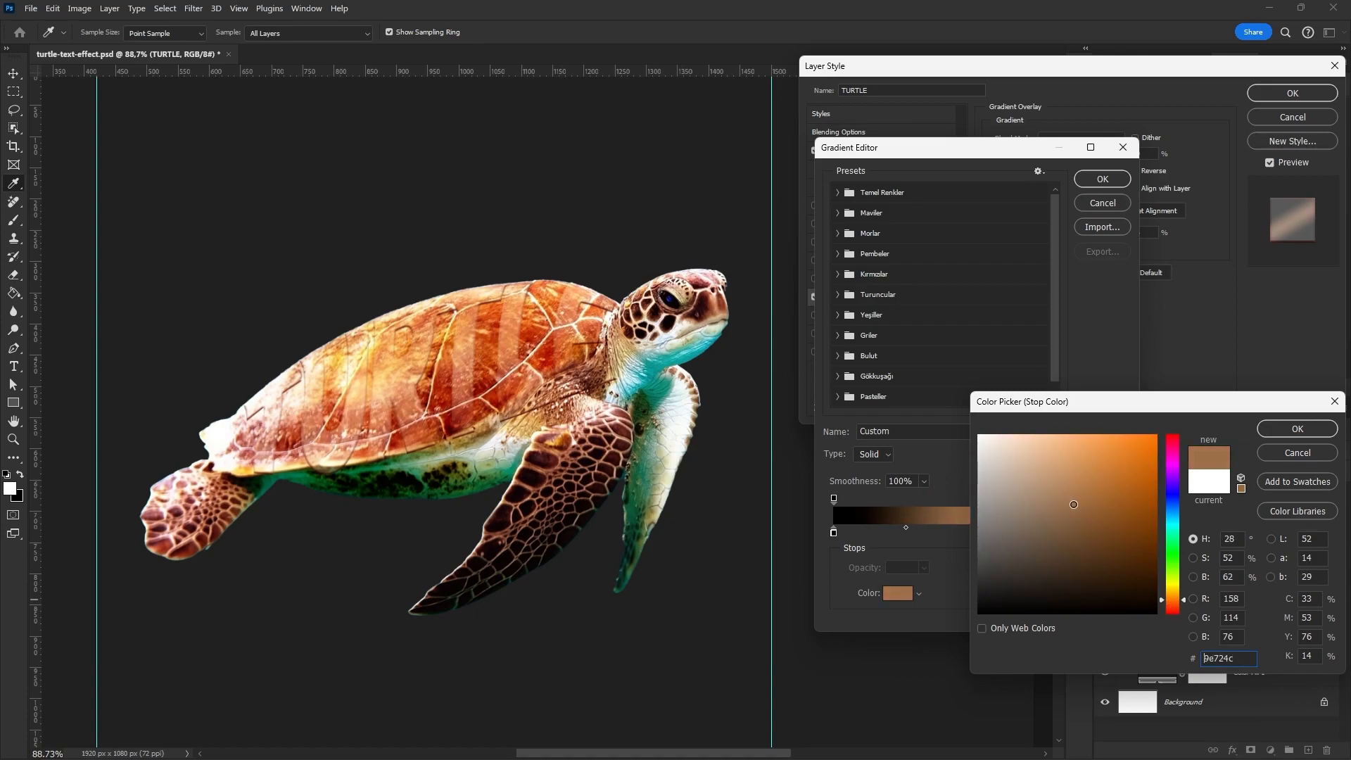
click(1061, 497)
click(1068, 497)
click(1054, 471)
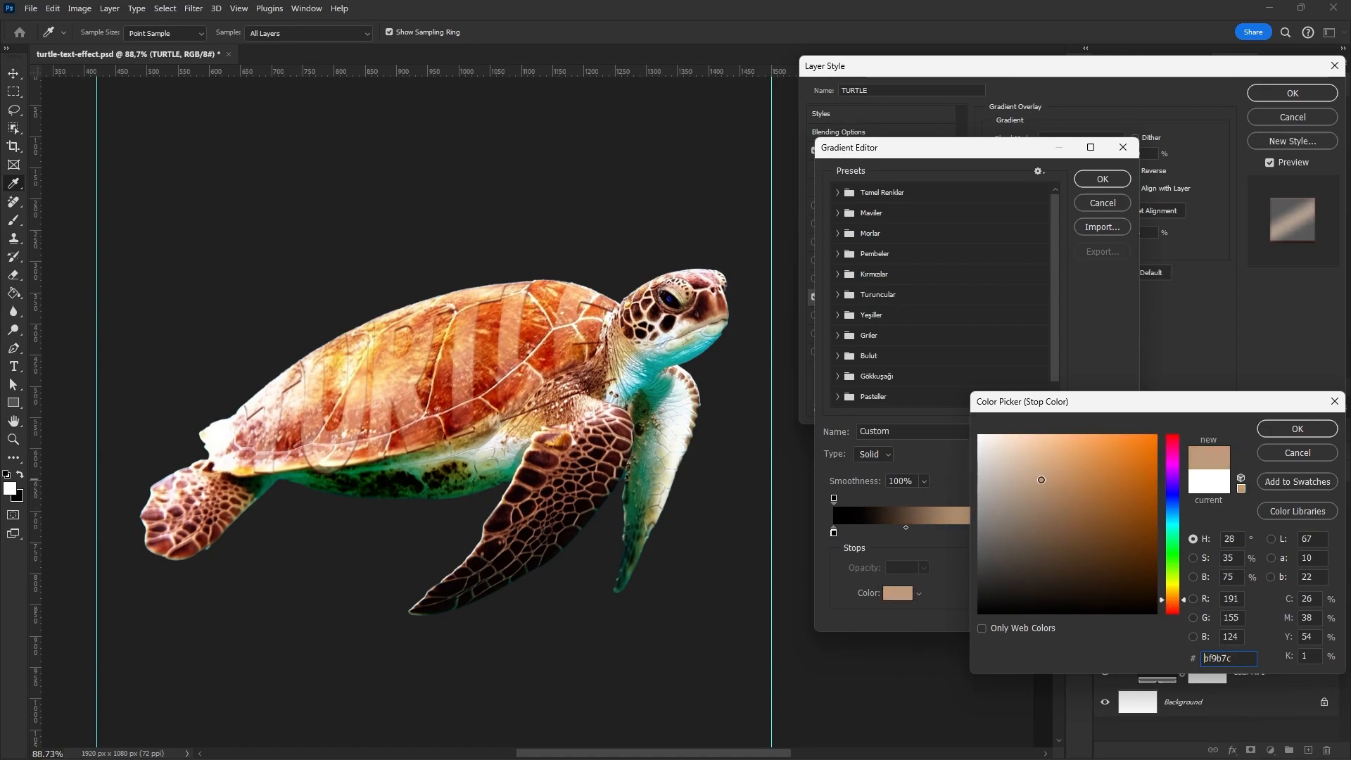
click(1279, 428)
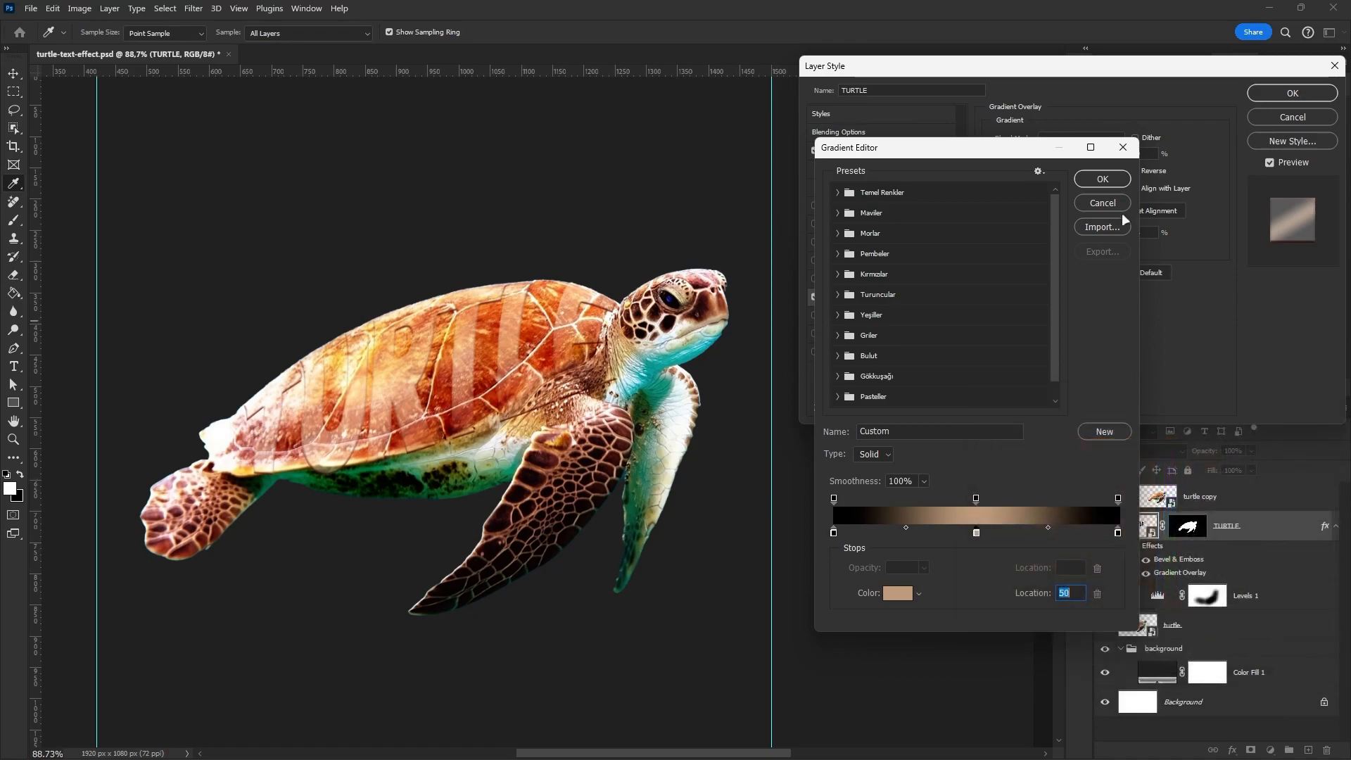
click(1103, 181)
- Add a drop shadow to the TURTLE text with 57% opacity, 1% spread and 155 px size, and lower the layer's opacity to 90%
click(815, 350)
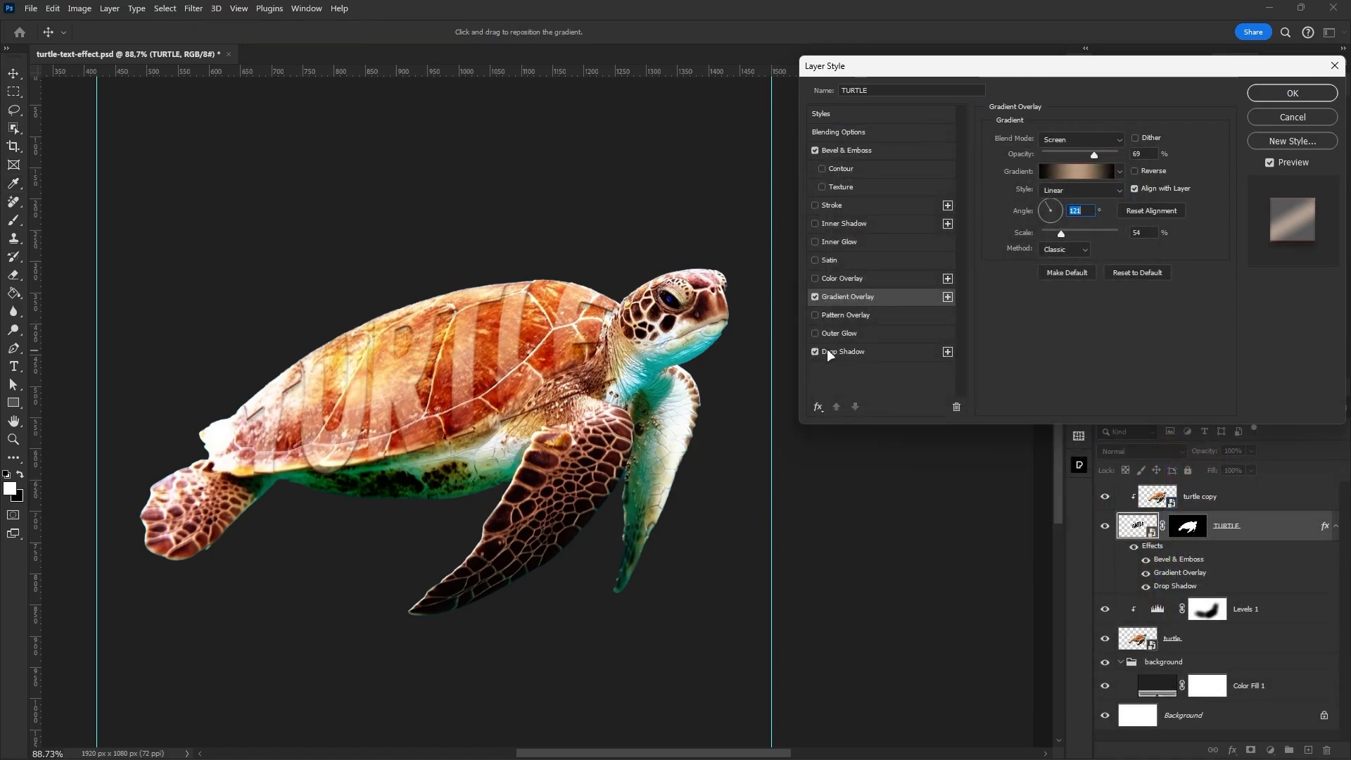
click(825, 348)
drag(1057, 240, 1085, 233)
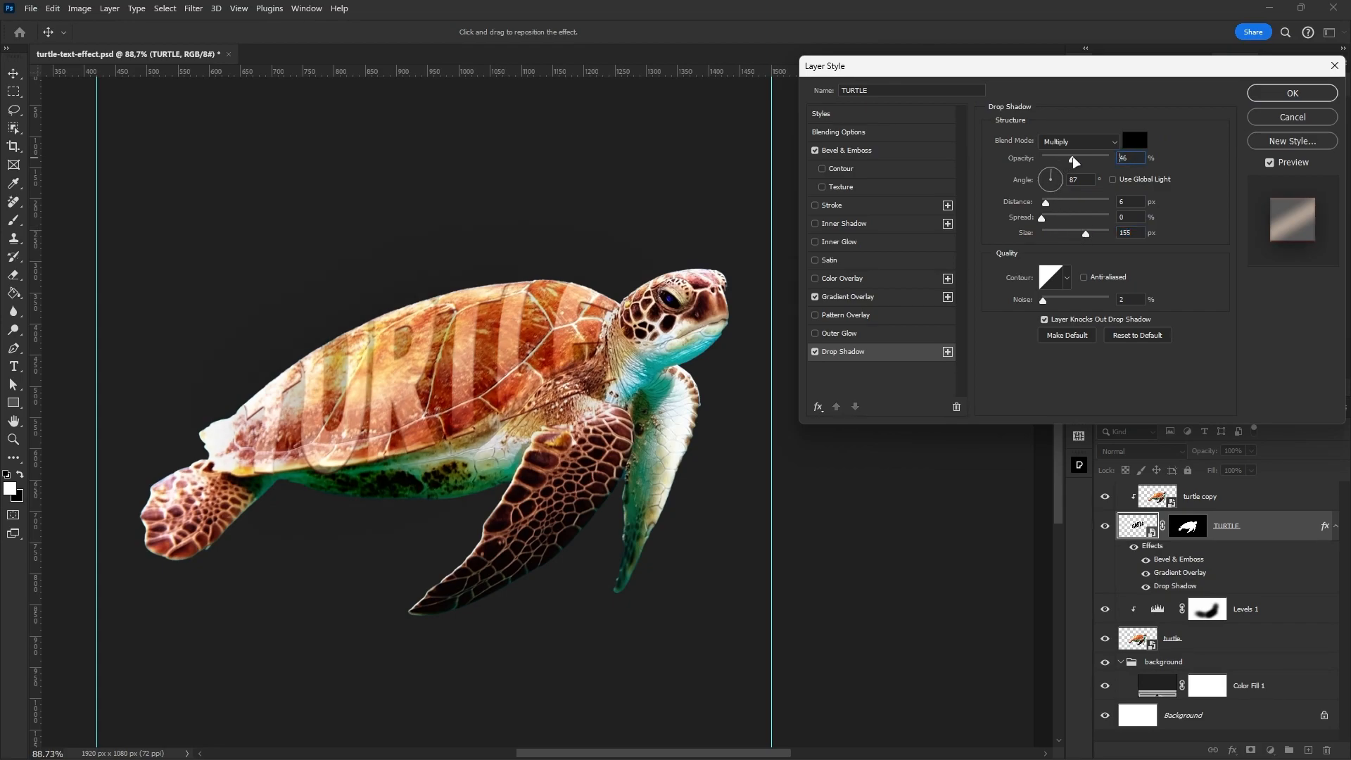
drag(1070, 162, 1079, 162)
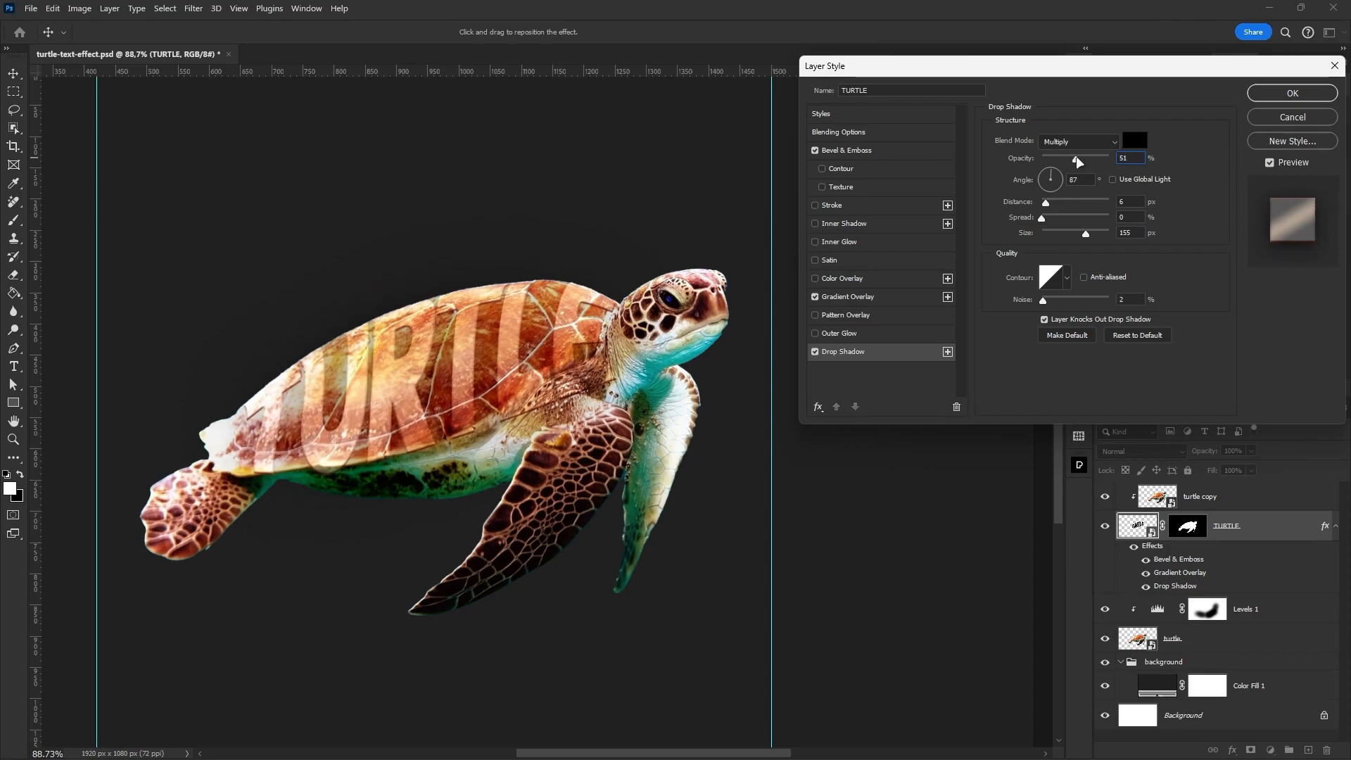
drag(1050, 222, 1046, 220)
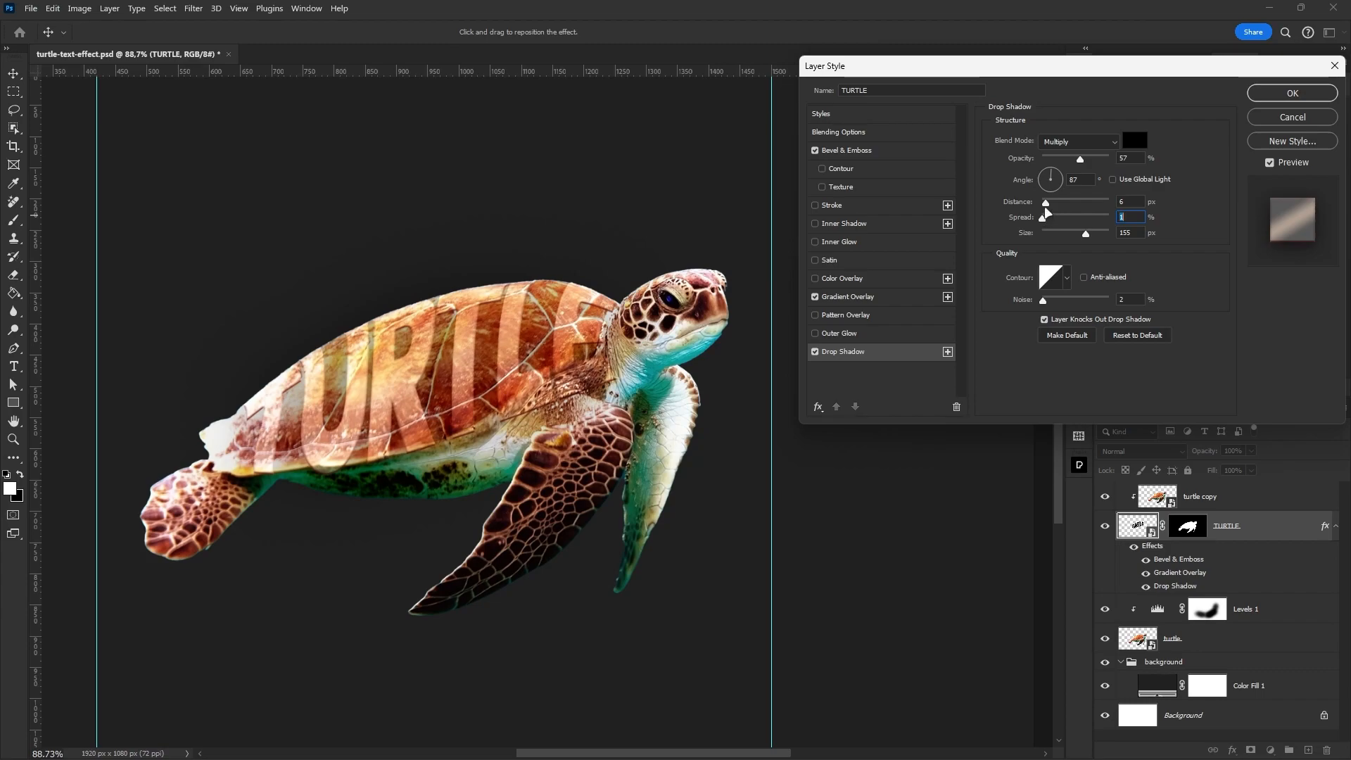
click(1272, 98)
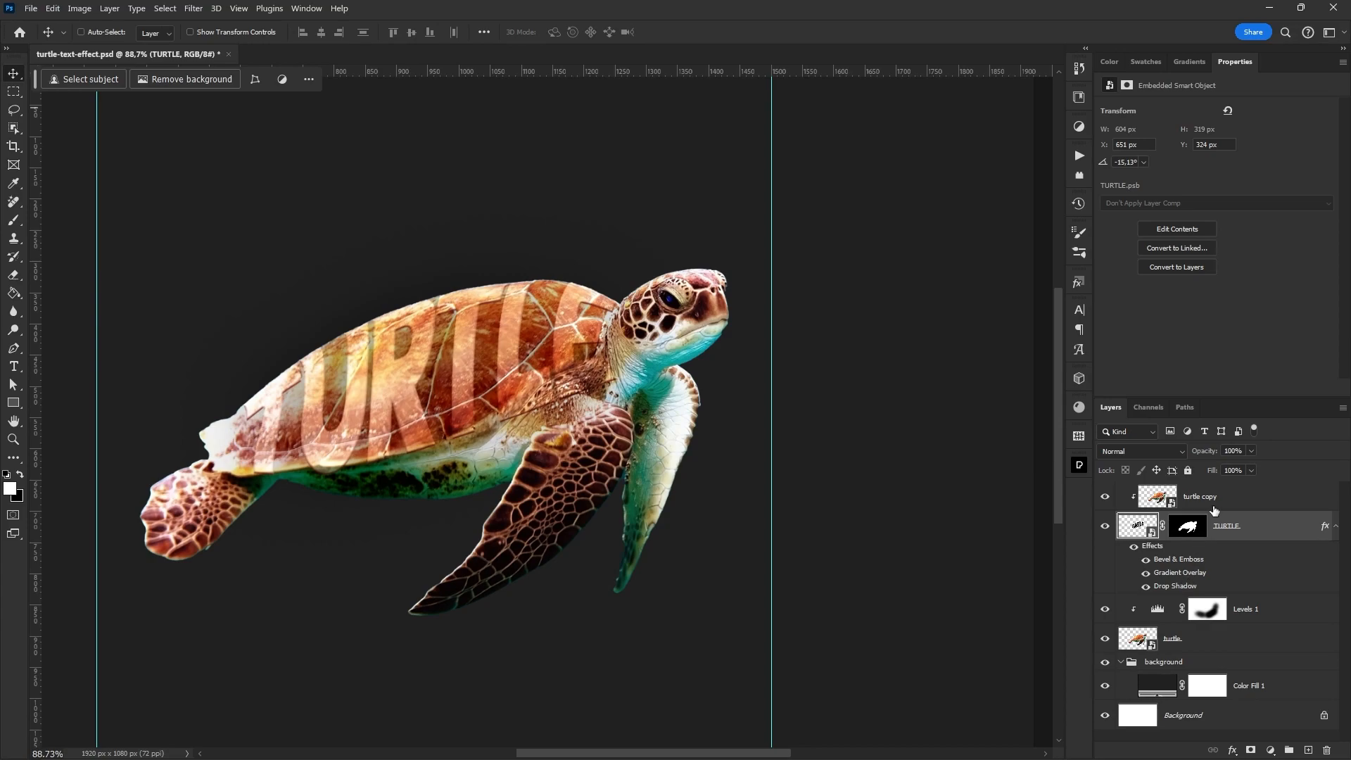
scroll(514, 485, down, 3)
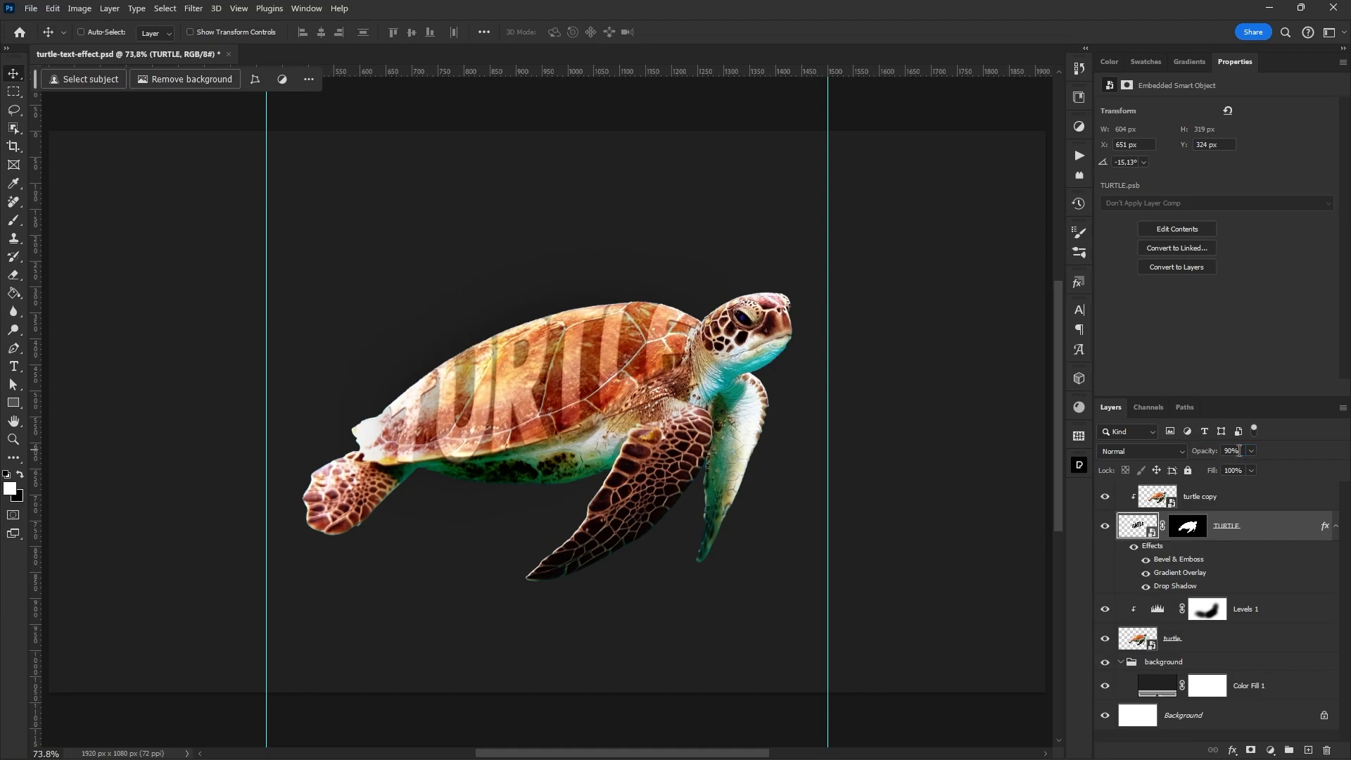
- Group all layers from the turtle copy down to the turtle layer and name the group turtle
click(1210, 498)
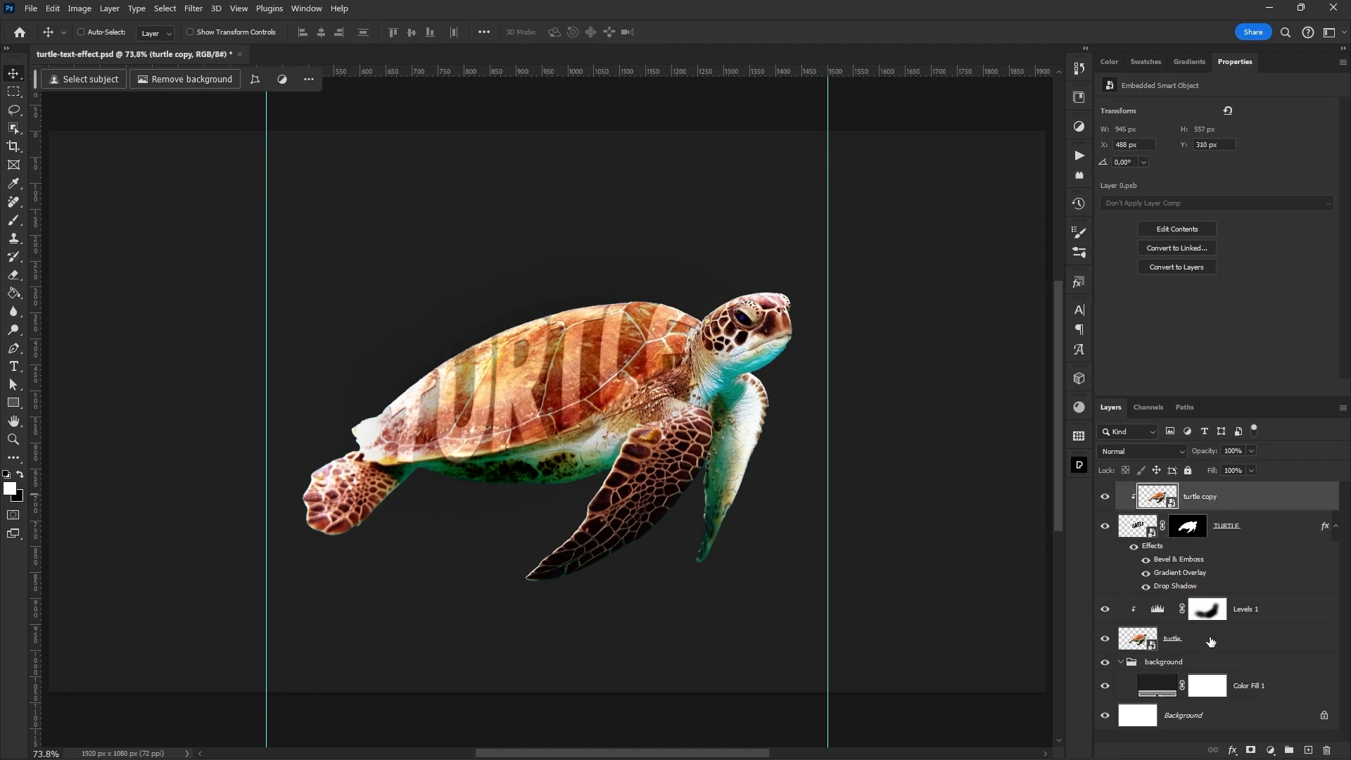
shift+click(1210, 642)
key(ctrl+g)
double_click(1160, 495)
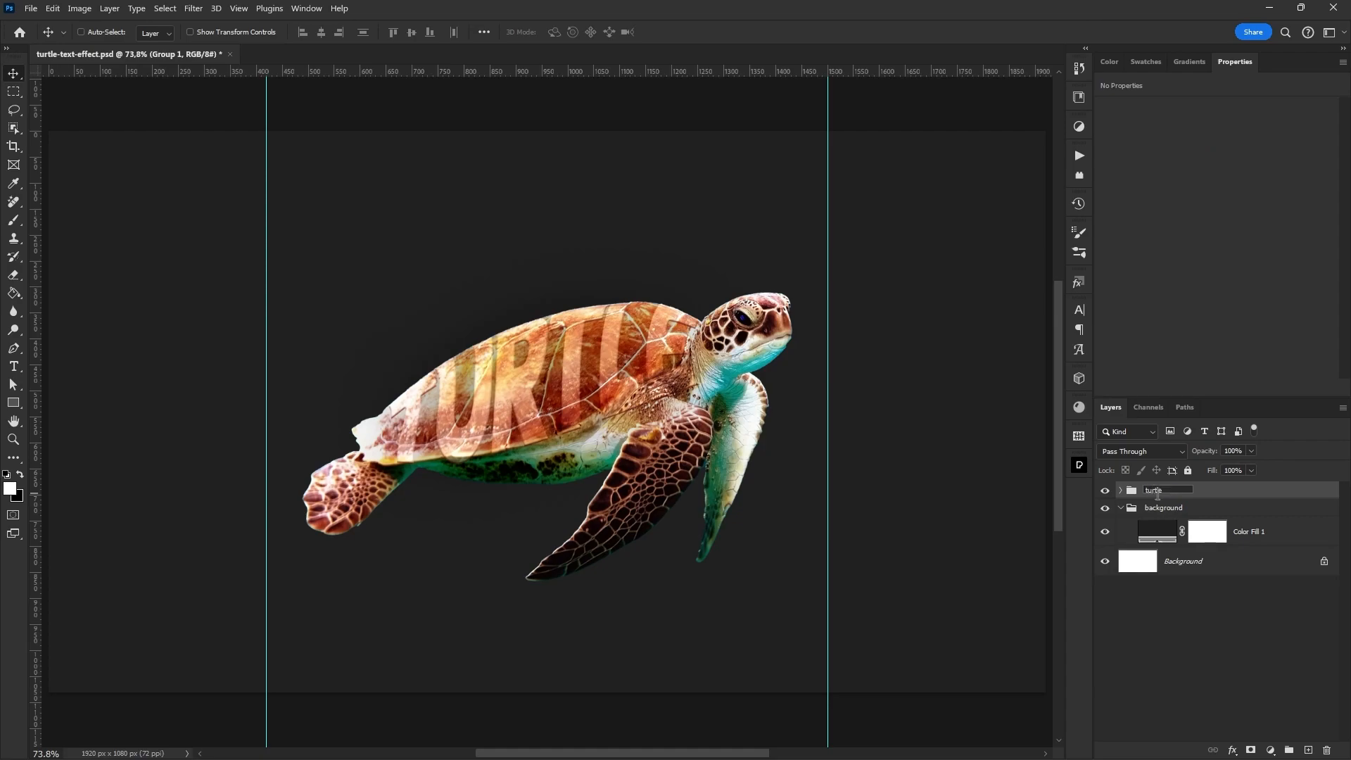
key(Return)
- Place image-1.jpg above the Color Fill 1 layer in the background group, scaled to 69.63% so it covers the canvas
click(1249, 537)
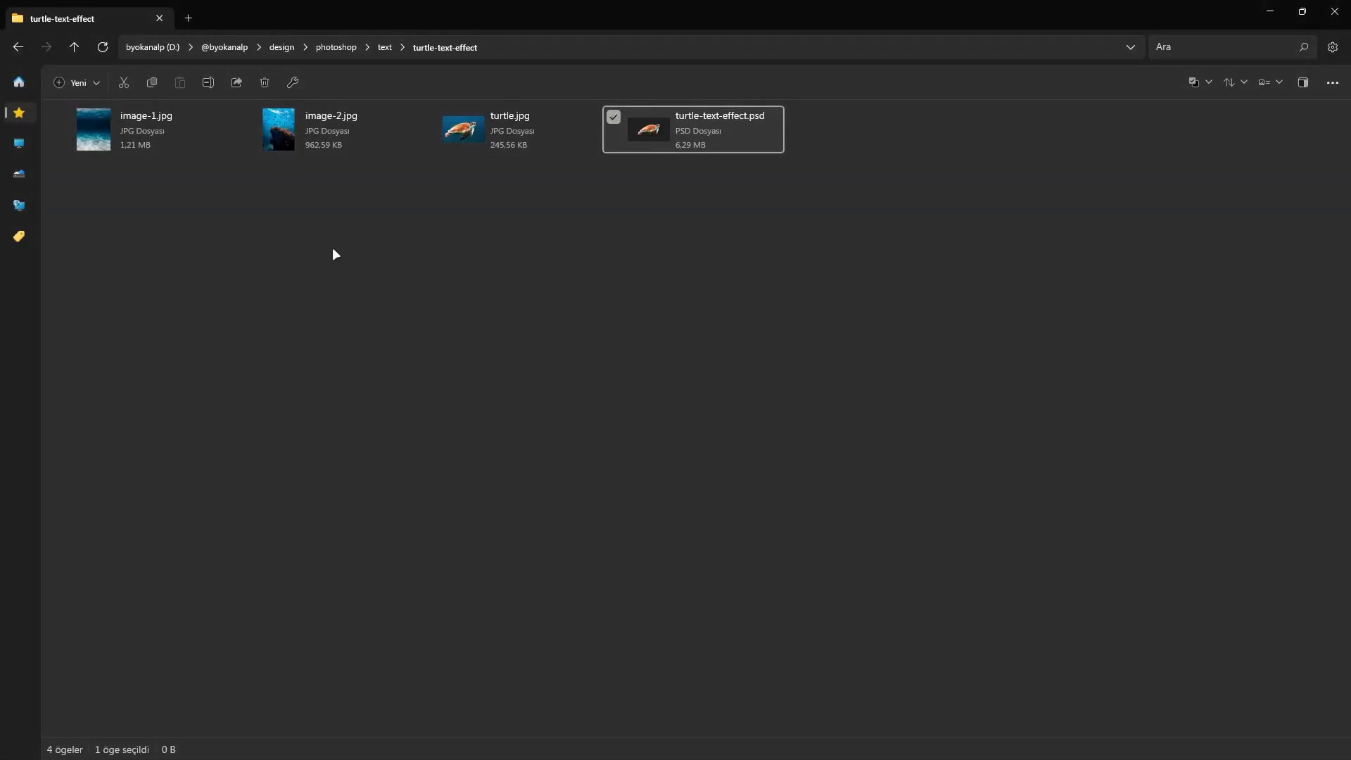
drag(160, 158, 610, 520)
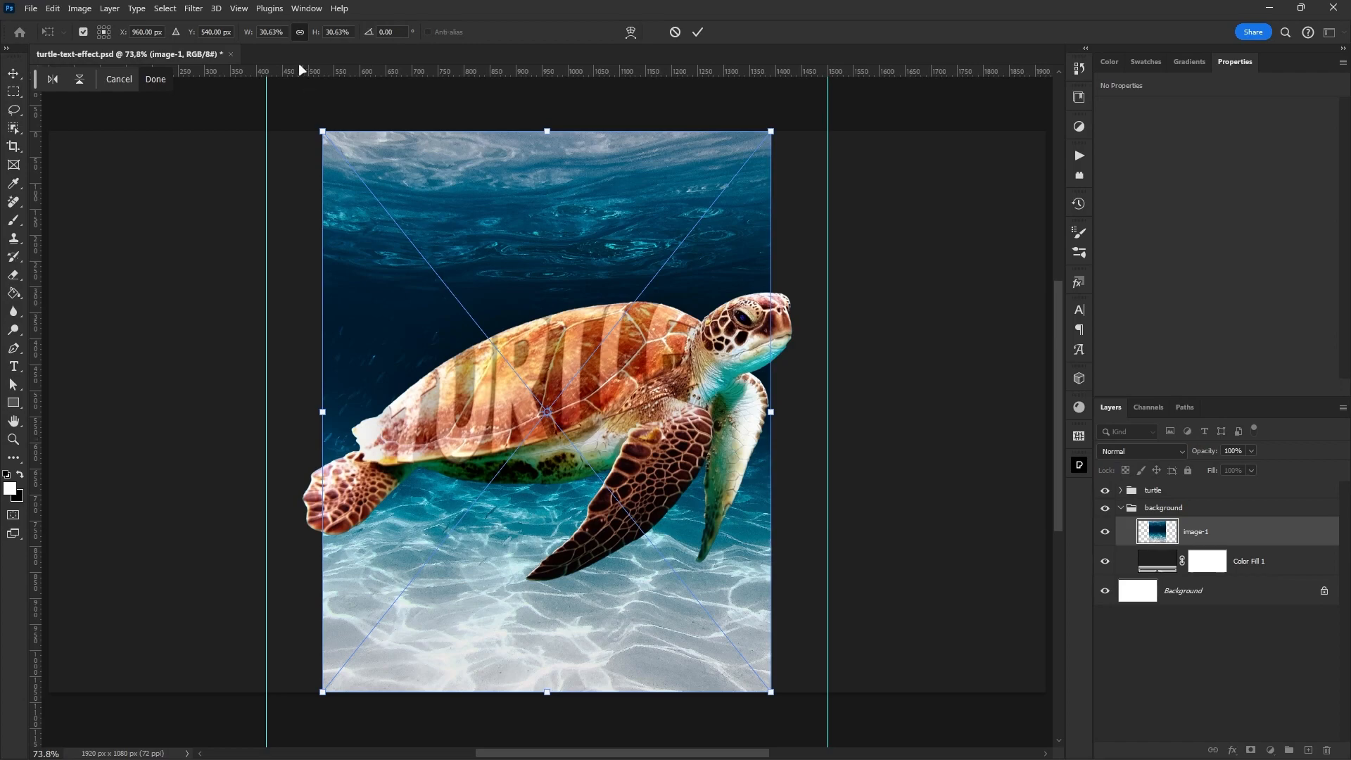
drag(250, 37, 278, 51)
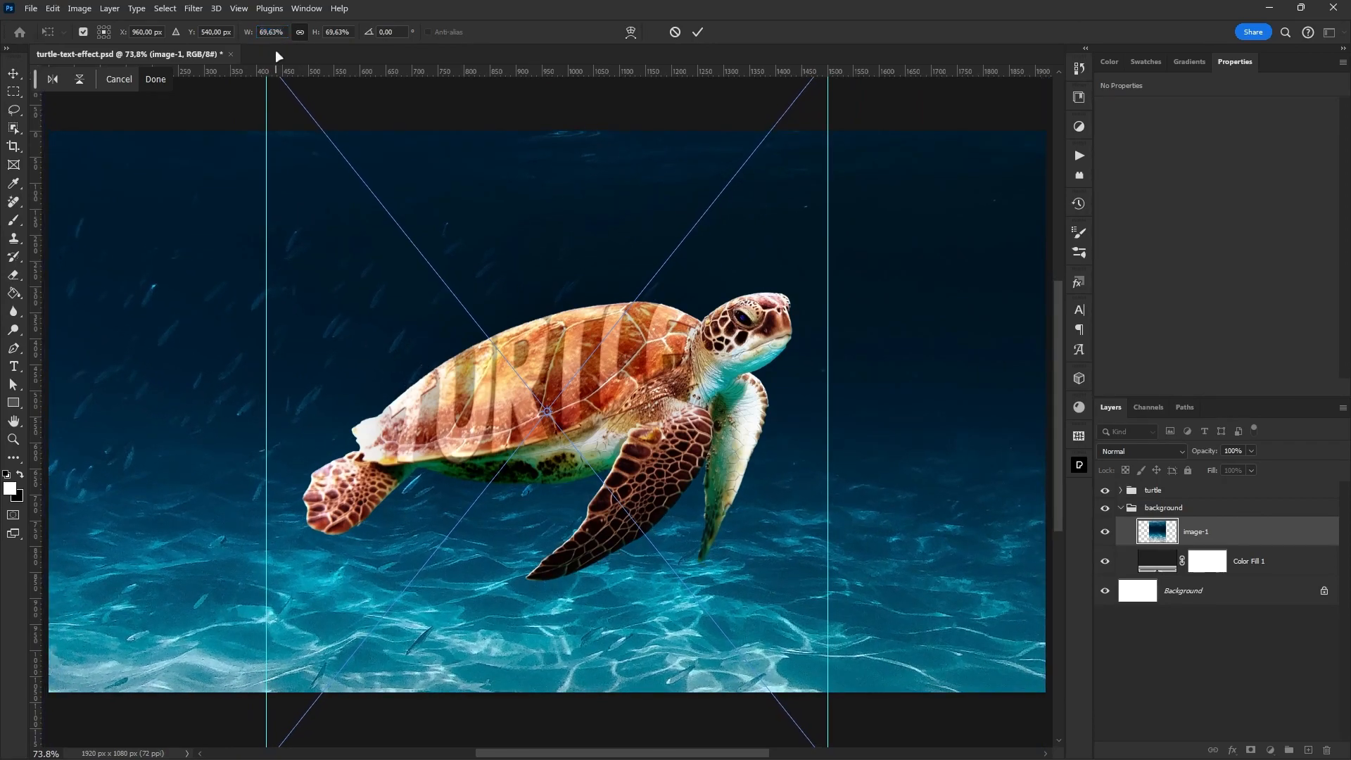
key(Return)
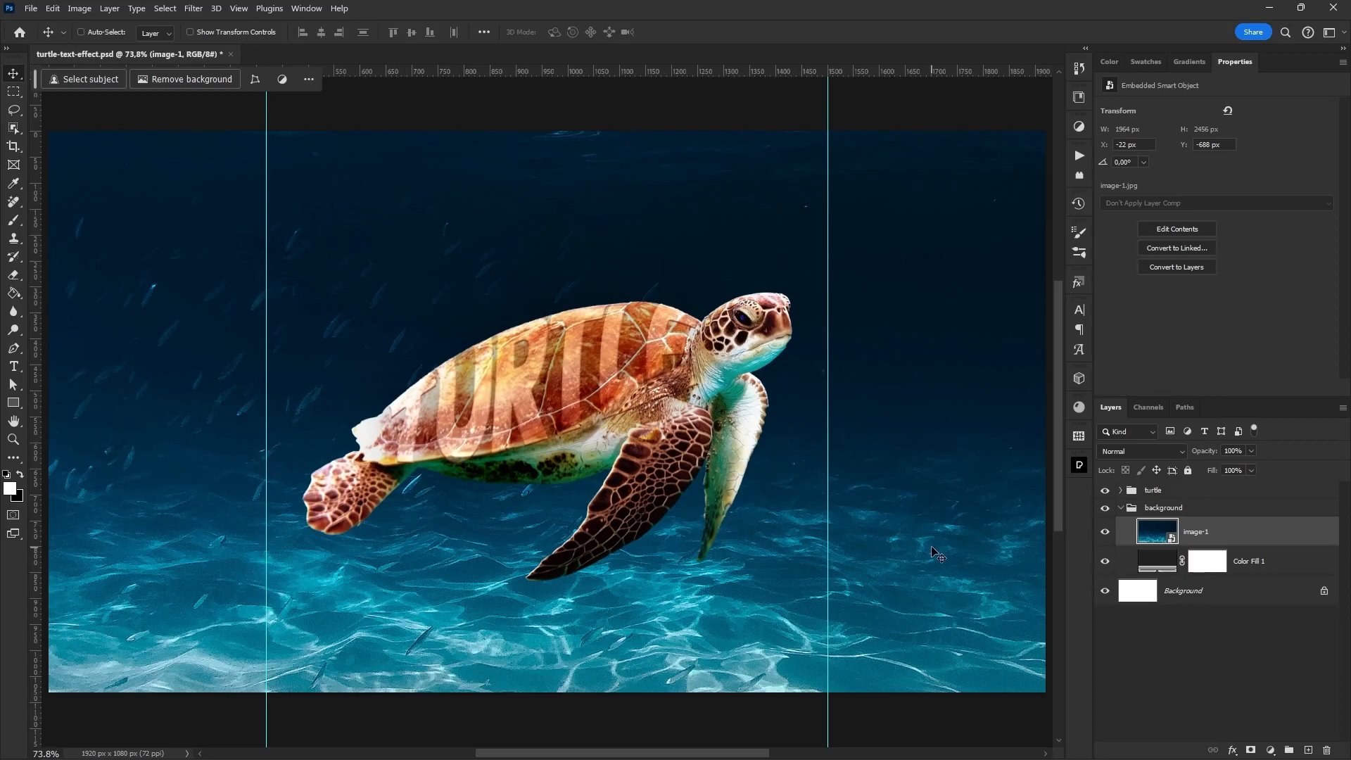
- Enlarge image-1 well beyond the canvas and rotate it to about 41° so the water rays run diagonally
key(ctrl+t)
scroll(734, 407, down, 3)
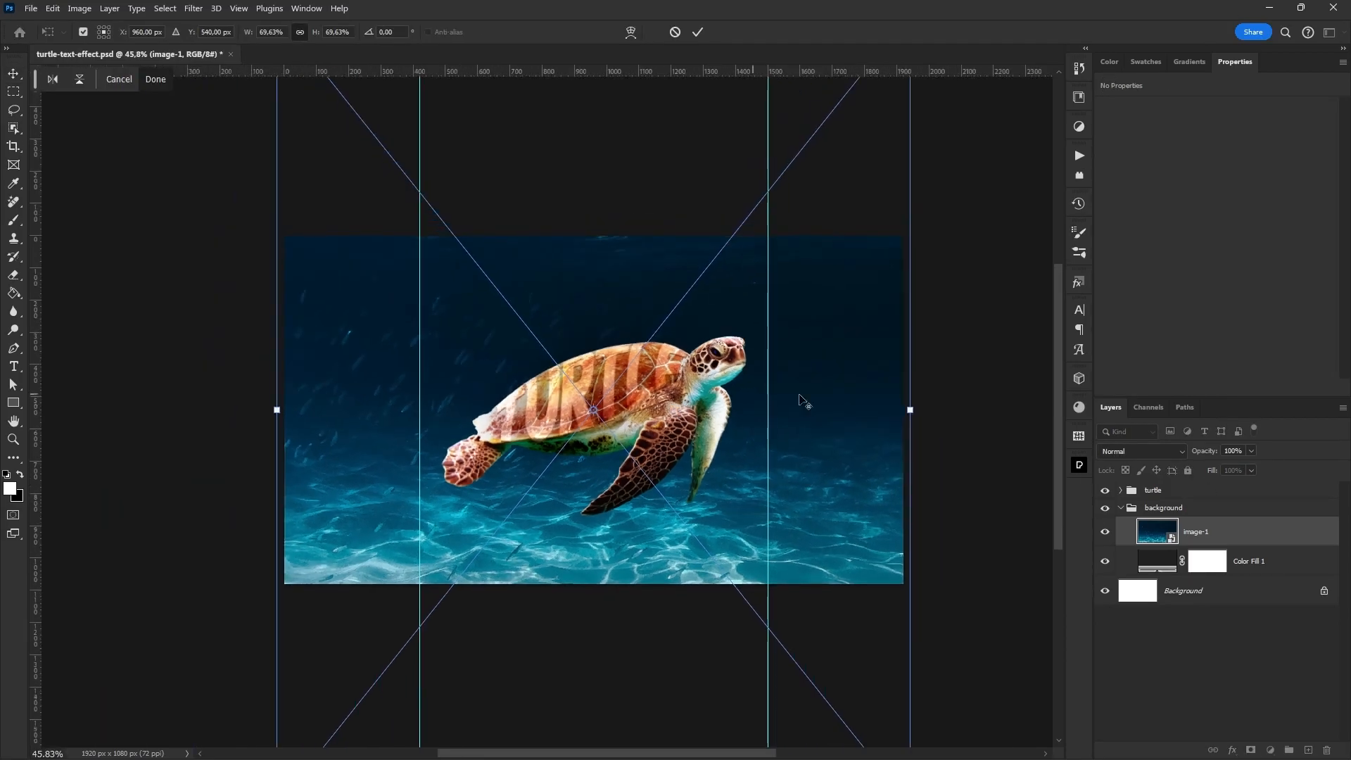
drag(910, 409, 857, 627)
key(Return)
key(ctrl+0)
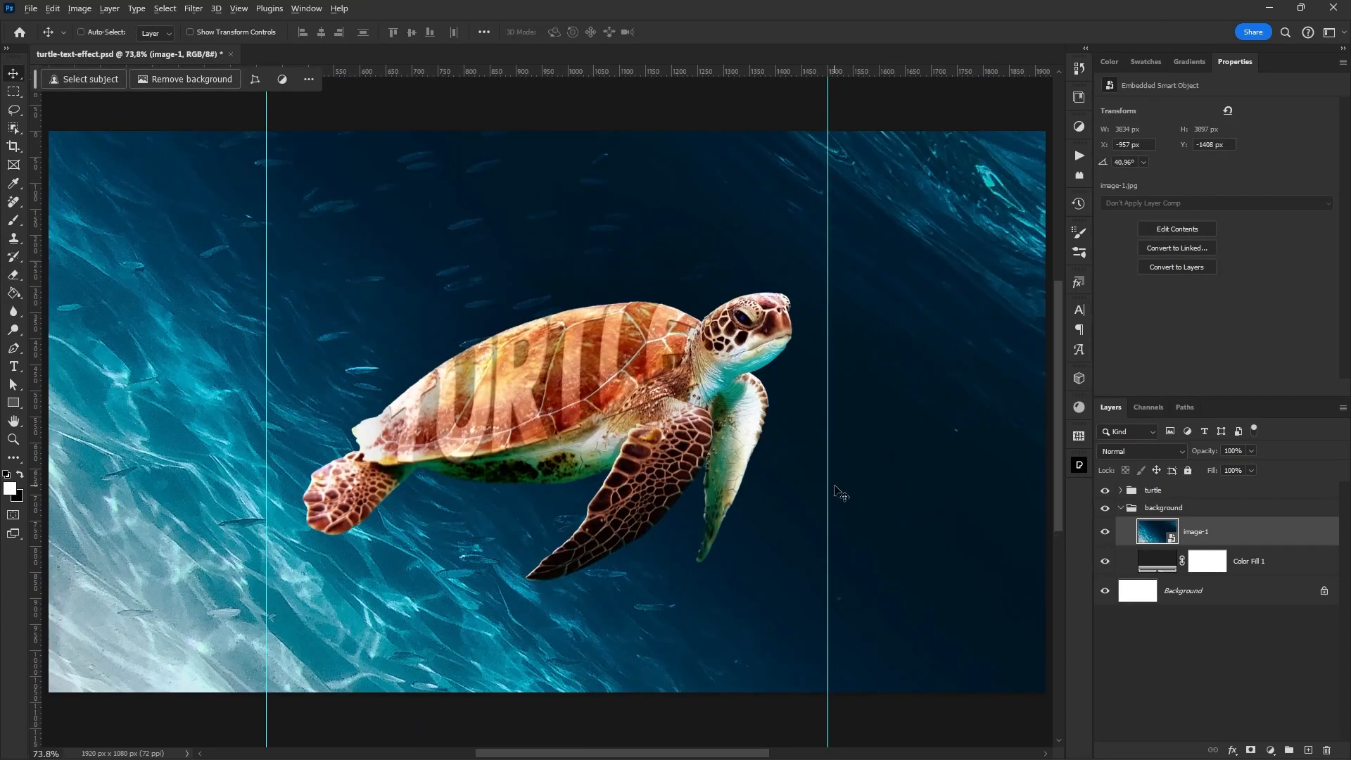
- Place image-2.jpg above image-1 in the background group and scale it to 50%
scroll(832, 492, down, 1)
key(alt+Tab)
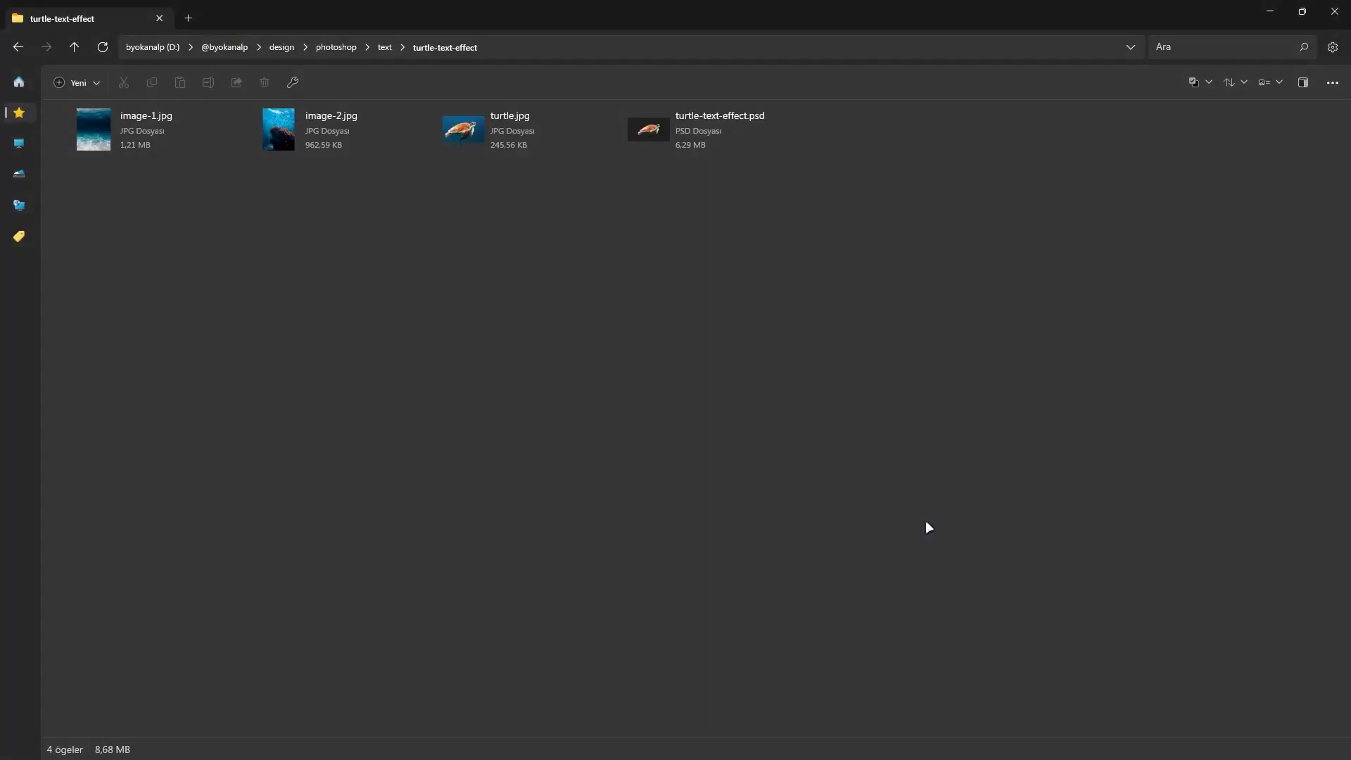
drag(319, 146, 480, 417)
key(alt+Tab)
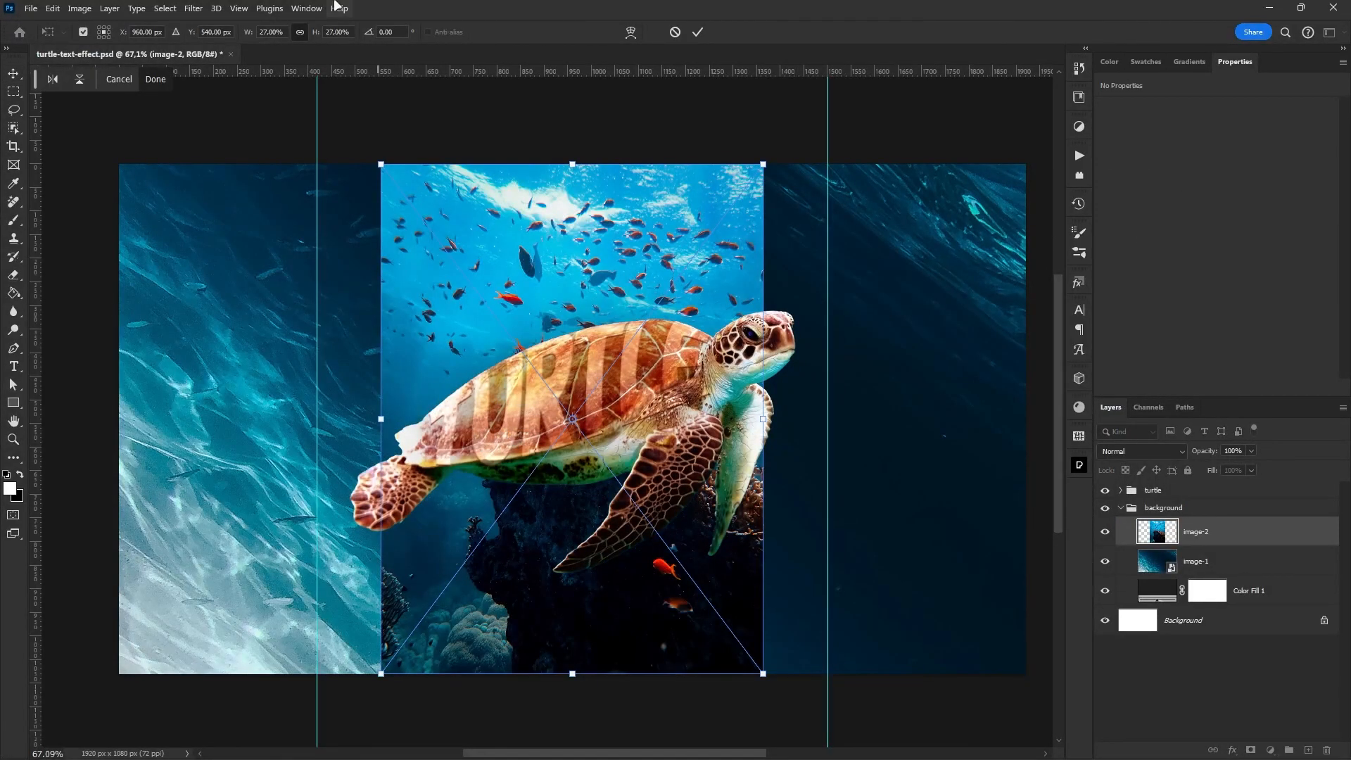
drag(254, 36, 268, 39)
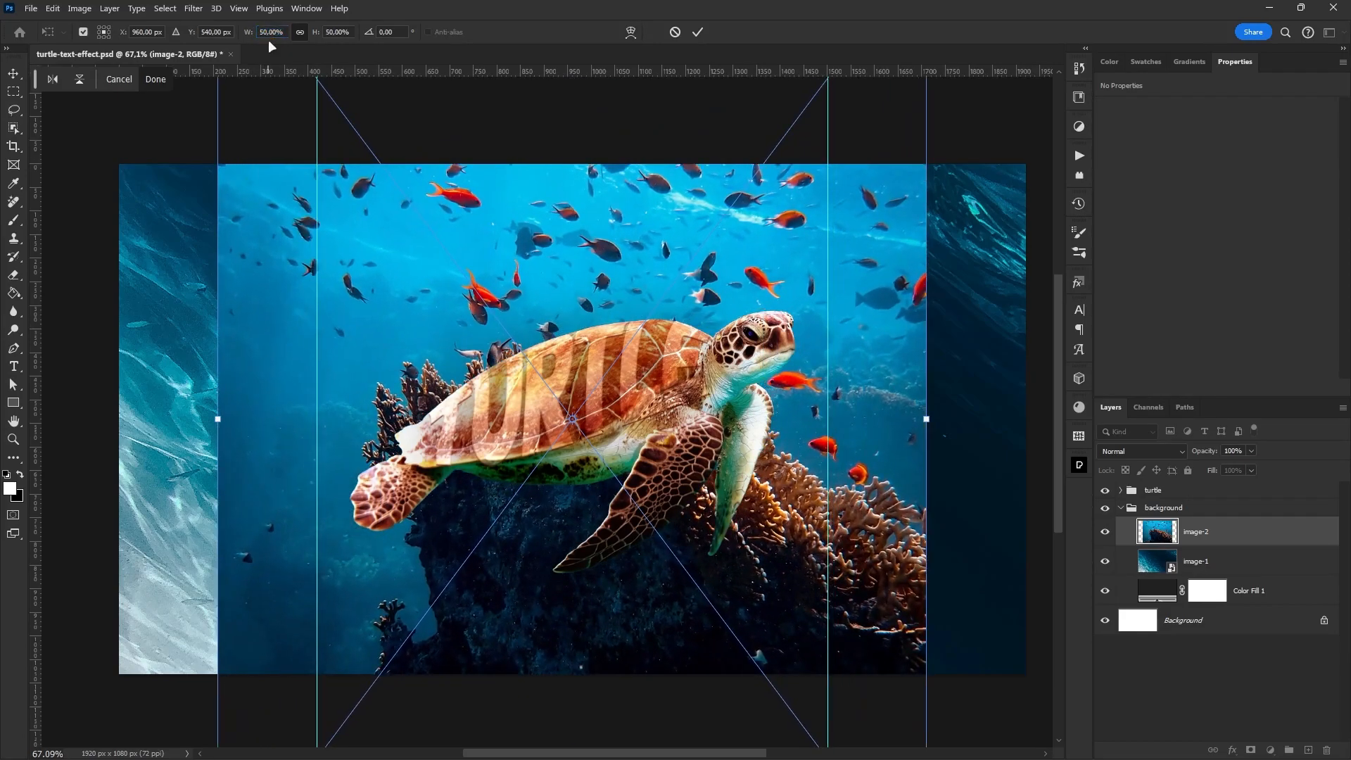
key(Return)
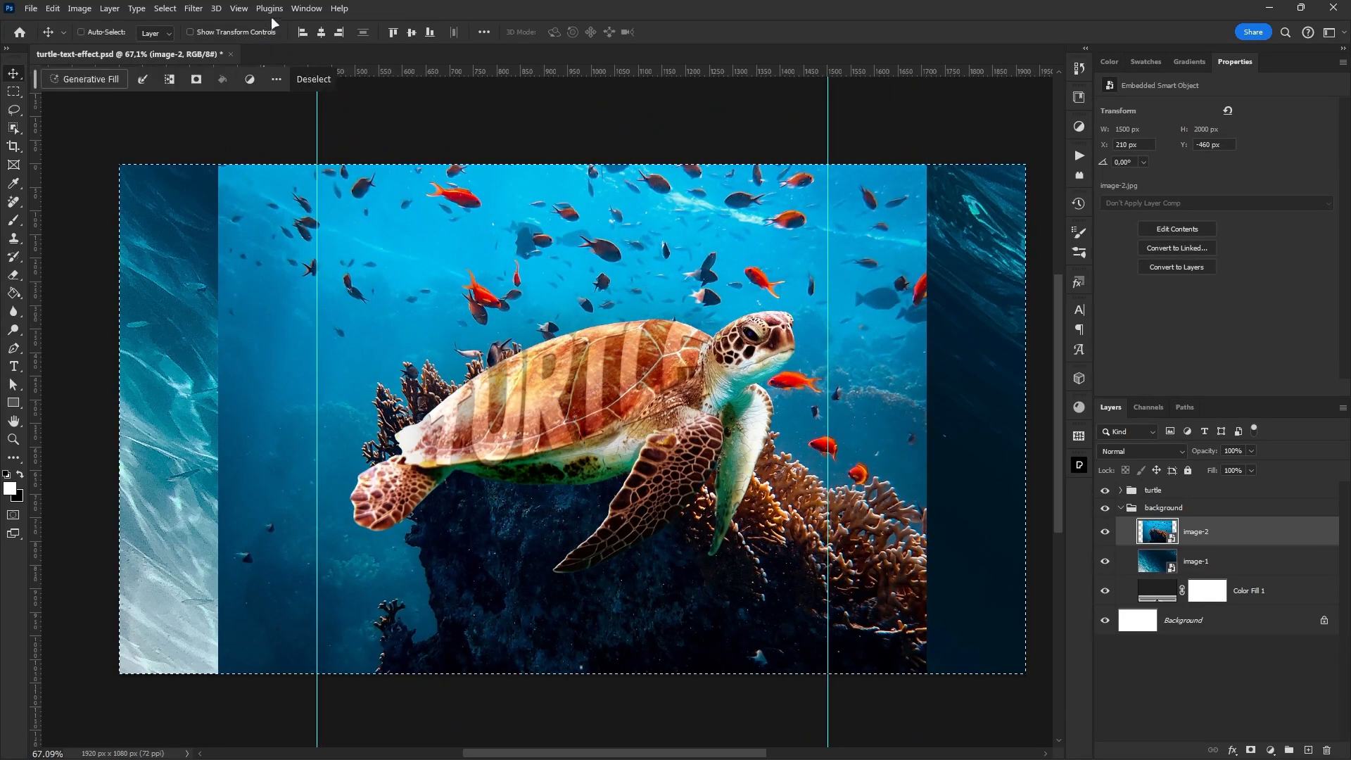
- Align image-2 to the canvas's right edge and enlarge it to about 52.38% from that edge
click(337, 35)
key(ctrl+d)
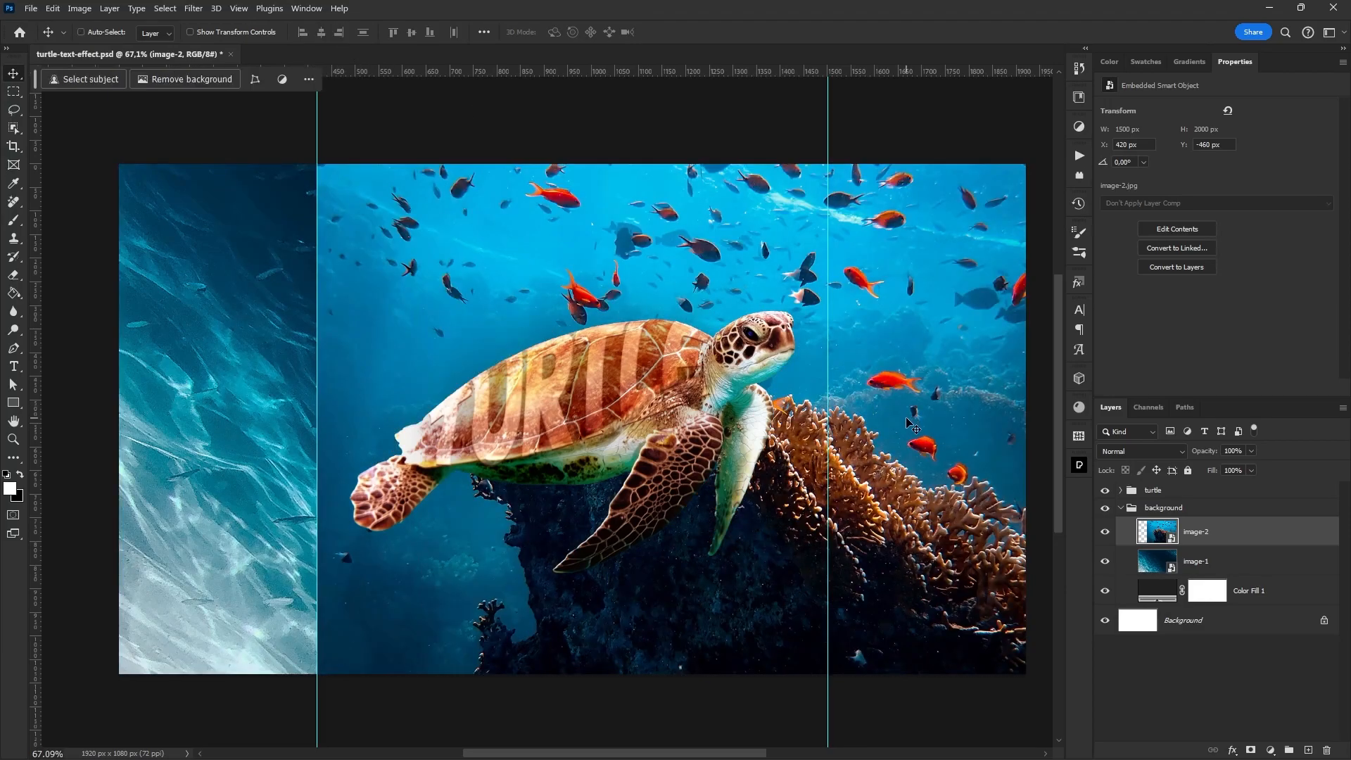
key(ctrl+t)
drag(314, 422, 280, 421)
- Warp image-2 by pulling its left side outward, the lower part furthest, and apply the transform
right_click(437, 363)
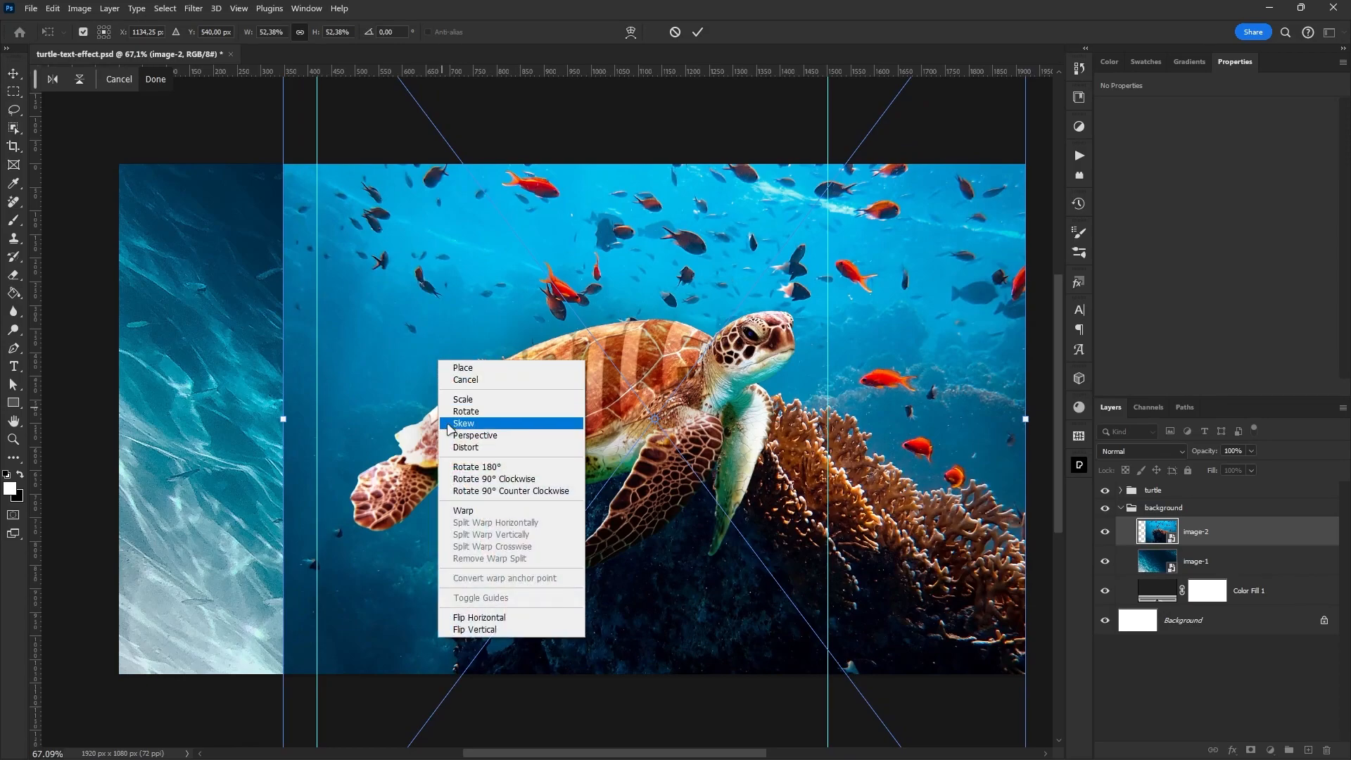
click(492, 507)
drag(350, 575, 307, 586)
drag(275, 381, 220, 567)
click(695, 31)
- Add a layer mask to image-2 and choose a soft Brush tip with black as the painting colour
click(1251, 750)
key(x)
key(b)
right_click(356, 452)
click(427, 634)
- Paint black on image-2's mask along its left side and upper-left water to blend it into image-1, redoing the last stroke
mouse_move(219, 401)
mouse_down()
mouse_move(261, 407)
mouse_move(392, 368)
mouse_up()
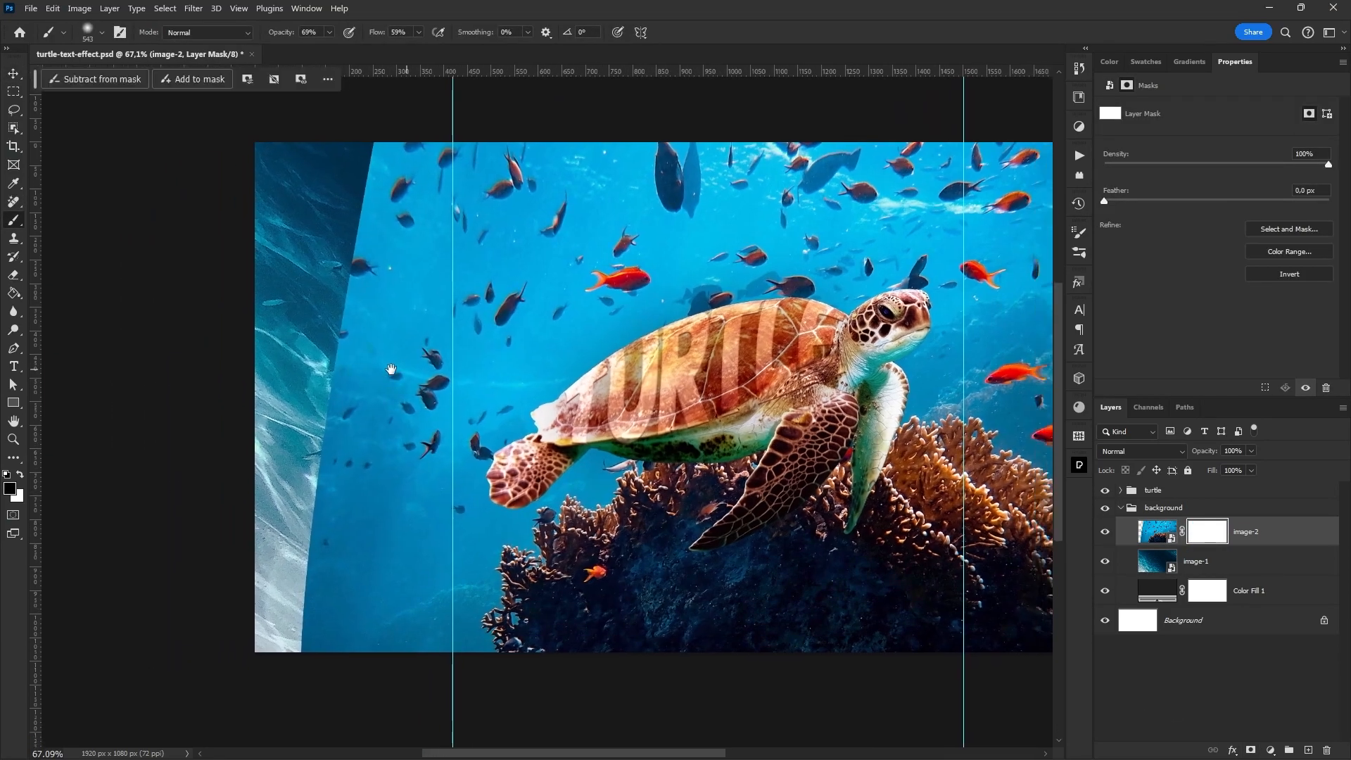
mouse_move(386, 181)
mouse_down()
mouse_move(304, 272)
mouse_move(440, 133)
mouse_move(286, 307)
mouse_move(328, 365)
mouse_move(401, 234)
mouse_move(300, 523)
mouse_move(339, 630)
mouse_move(330, 258)
mouse_move(250, 585)
mouse_move(358, 184)
mouse_move(297, 412)
mouse_move(515, 189)
mouse_move(380, 211)
mouse_up()
mouse_move(711, 338)
mouse_down()
mouse_move(427, 338)
mouse_move(685, 335)
mouse_up()
drag(376, 298, 438, 281)
drag(540, 186, 338, 253)
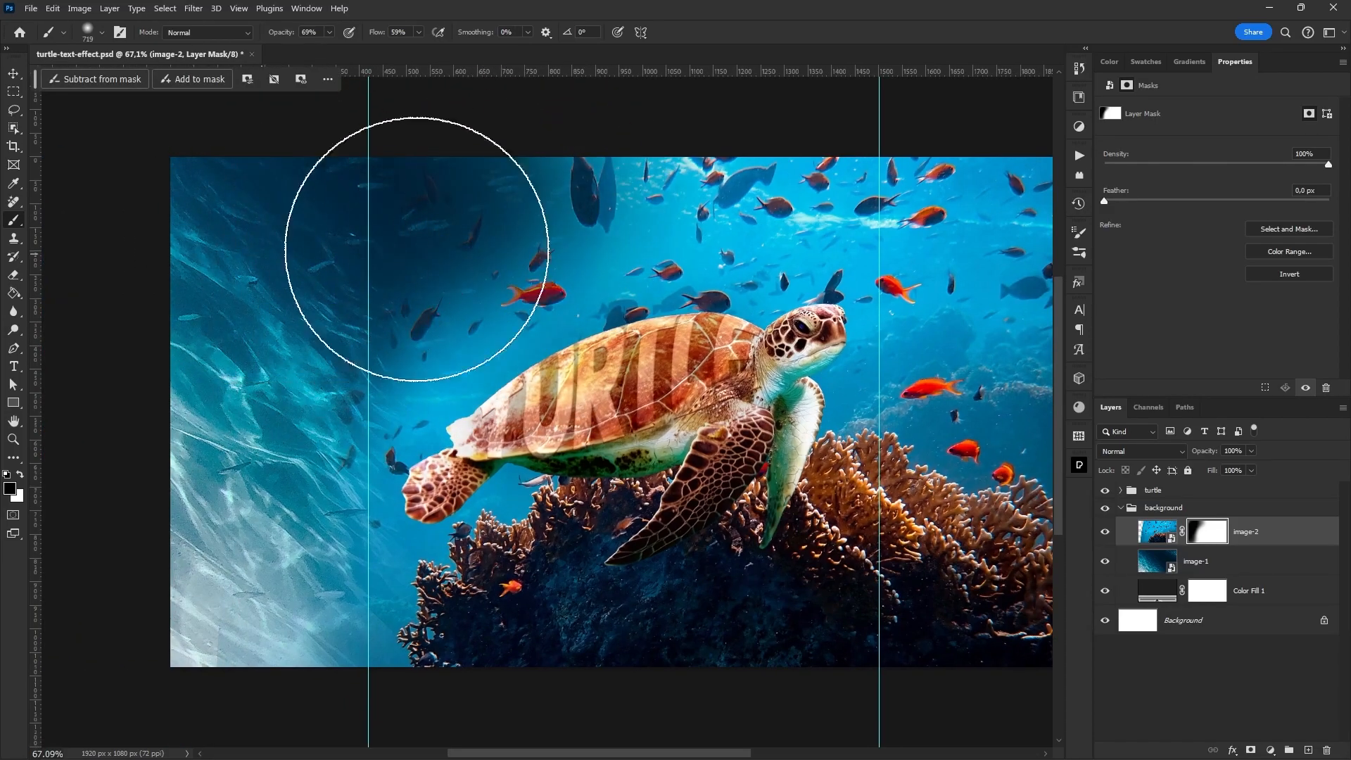
key(ctrl+z)
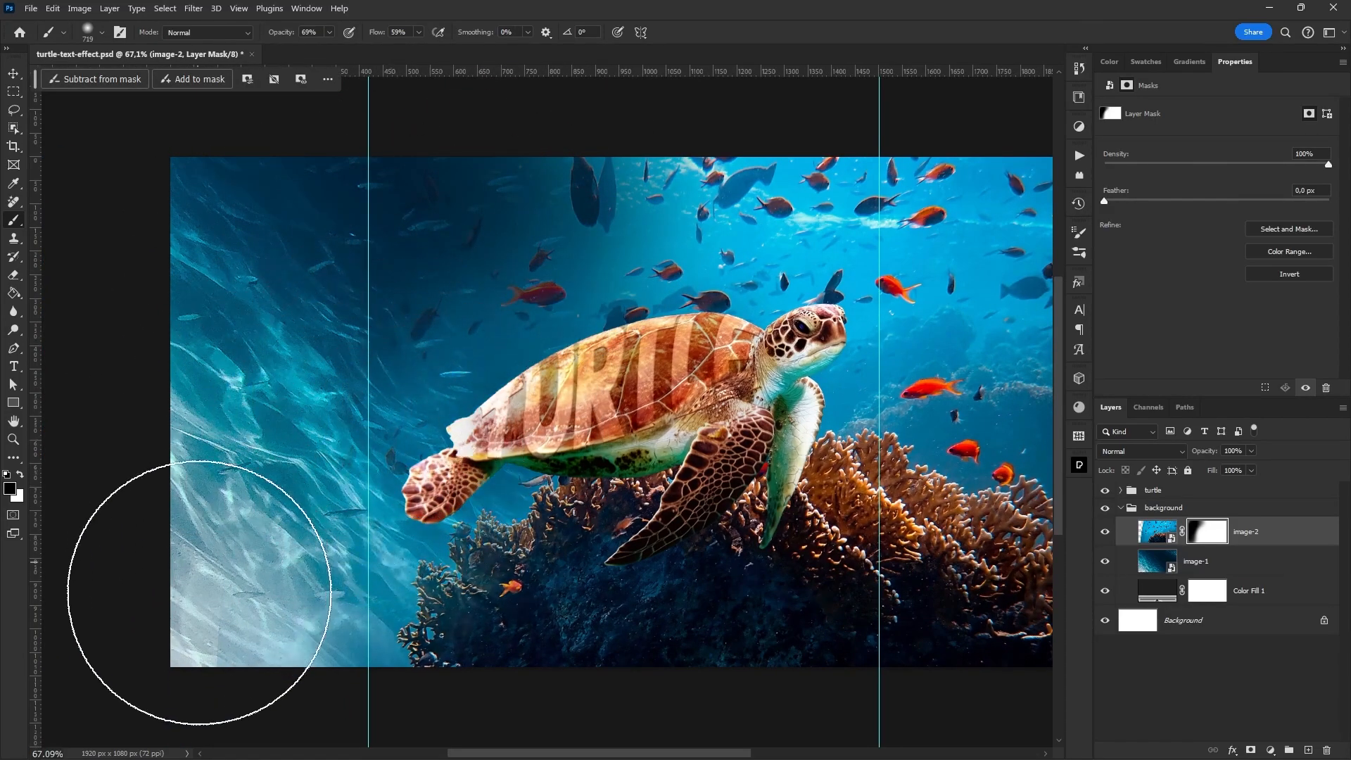
click(474, 195)
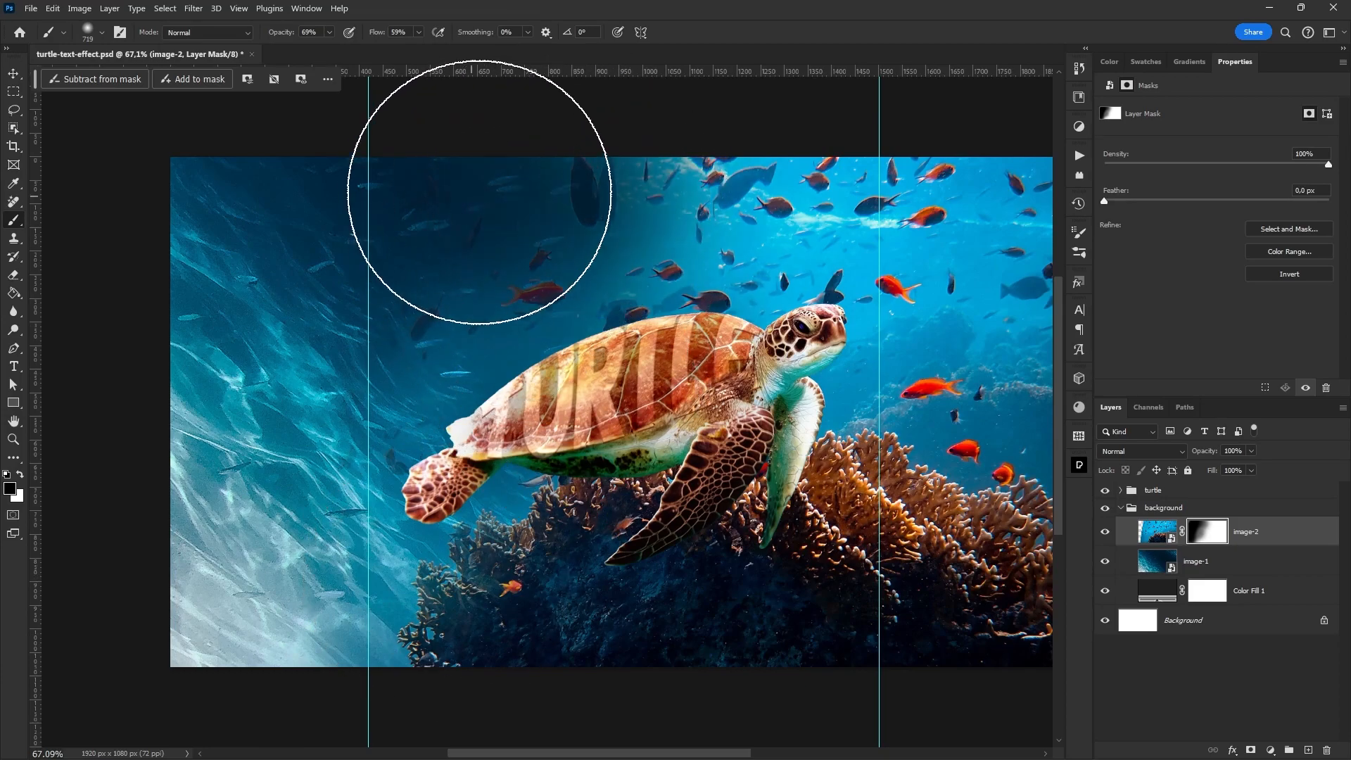
drag(446, 220, 517, 292)
- Restore the fish and water above the turtle's shell by painting white on image-2's mask at 50% opacity and 43% flow
drag(898, 506, 810, 496)
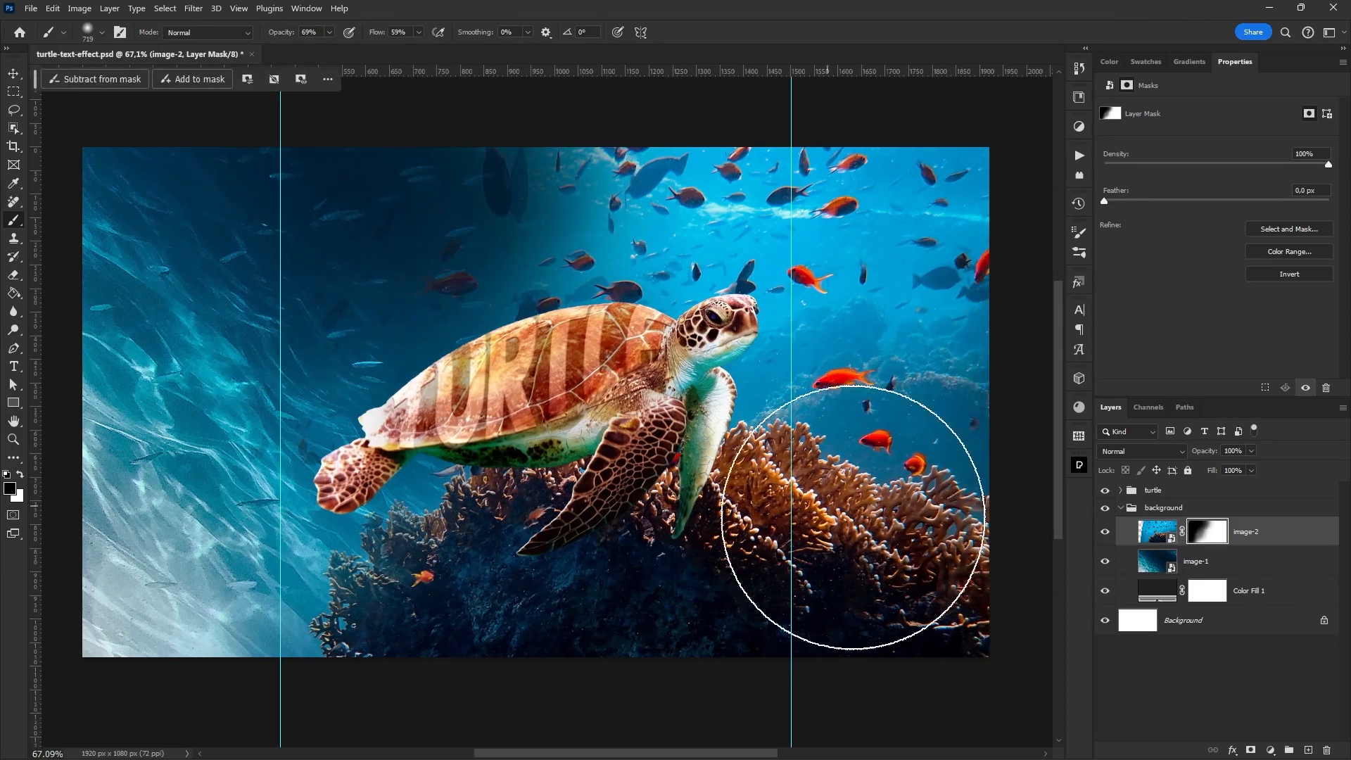
key(x)
click(591, 160)
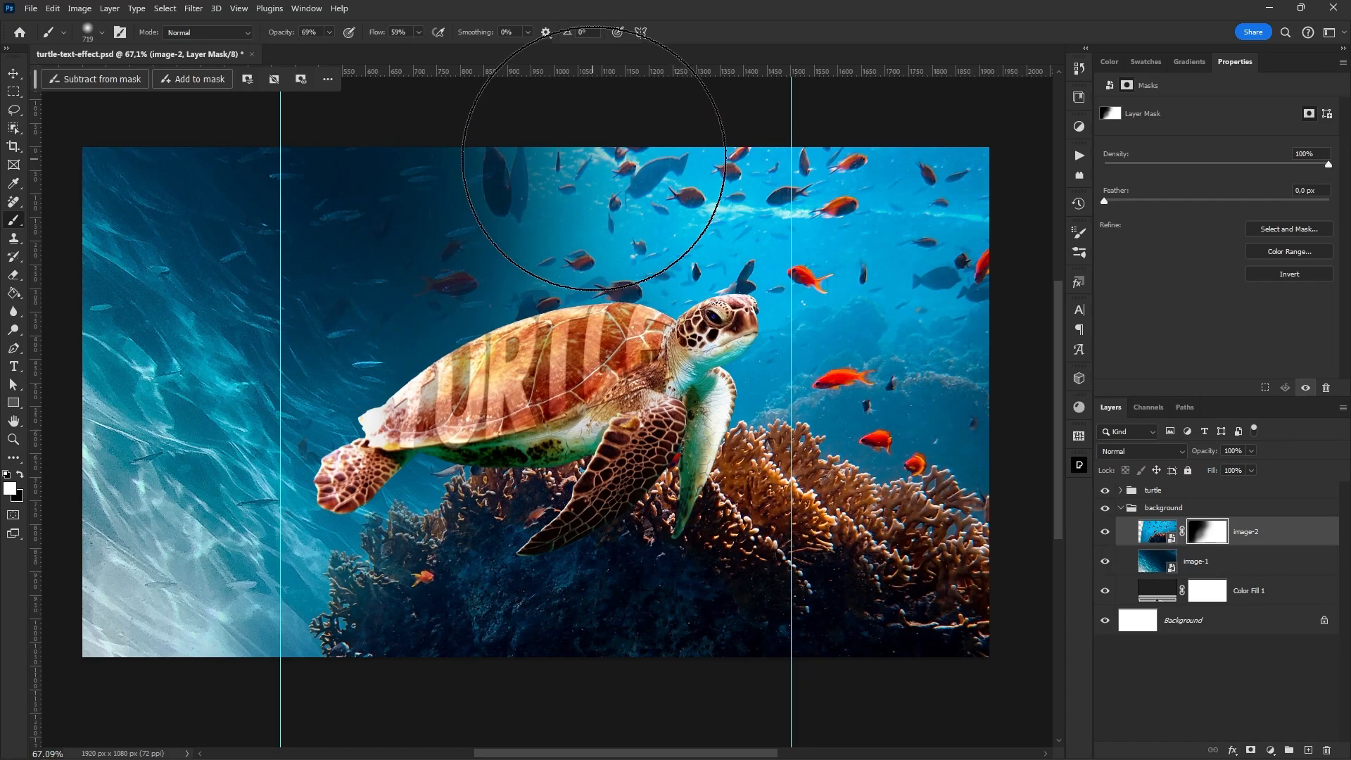
drag(378, 33, 281, 34)
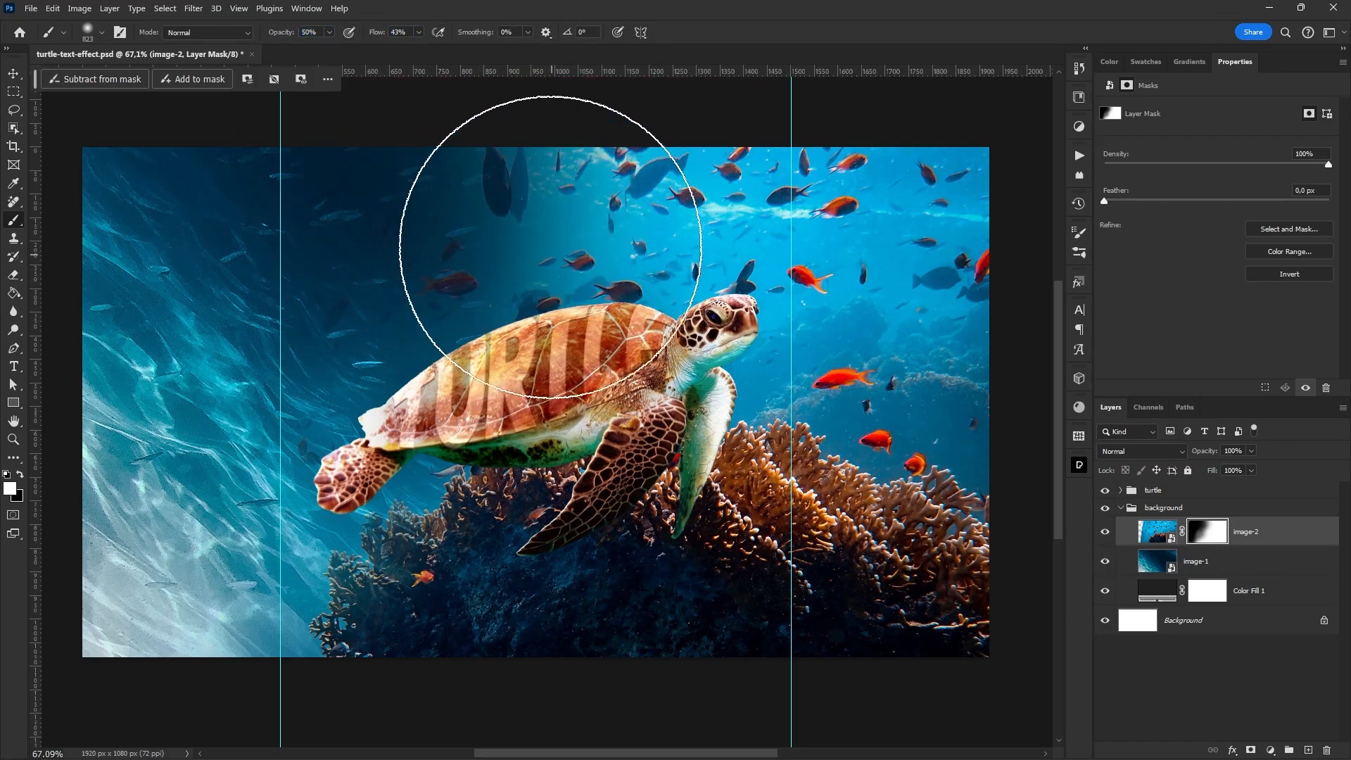
click(513, 218)
click(483, 202)
click(470, 171)
click(558, 226)
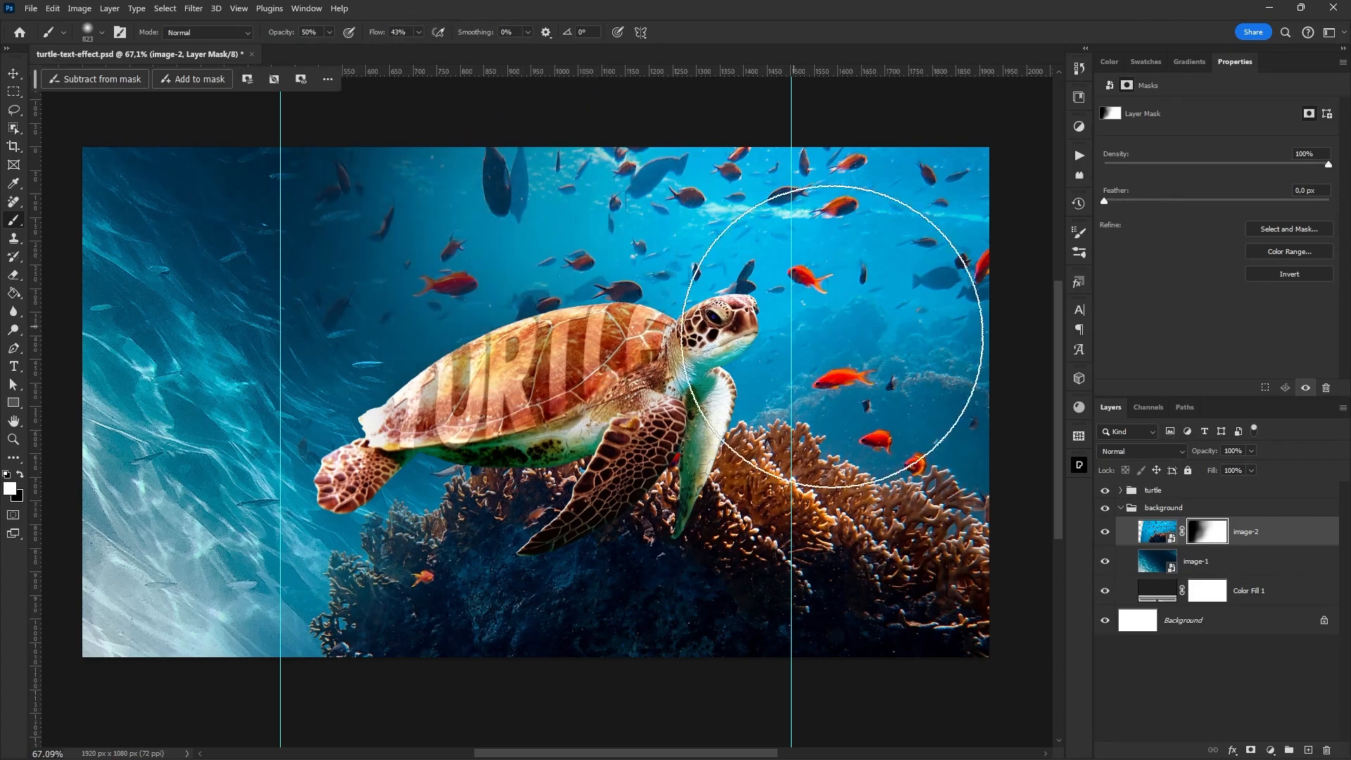
key(v)
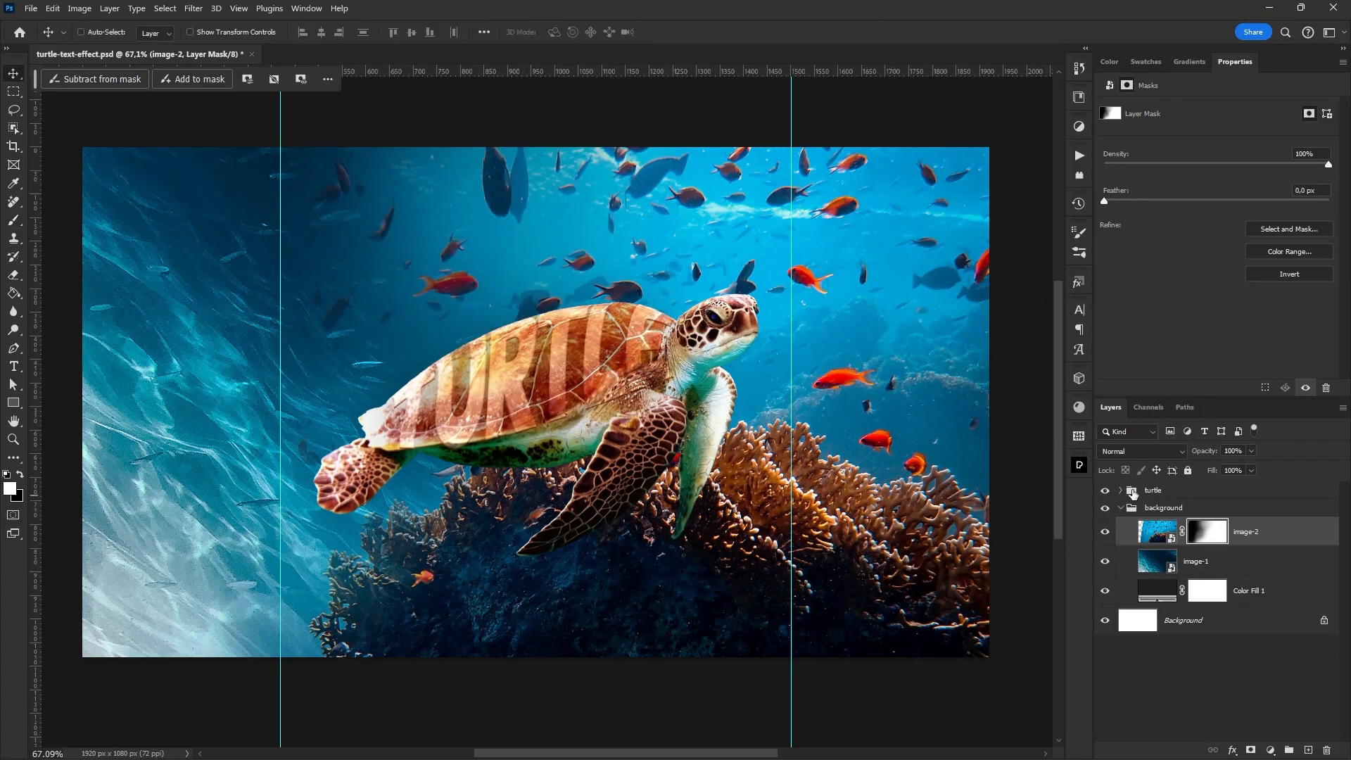
- Add a Drop Shadow to the turtle group and set its colour to dark blue, #081845
double_click(1208, 492)
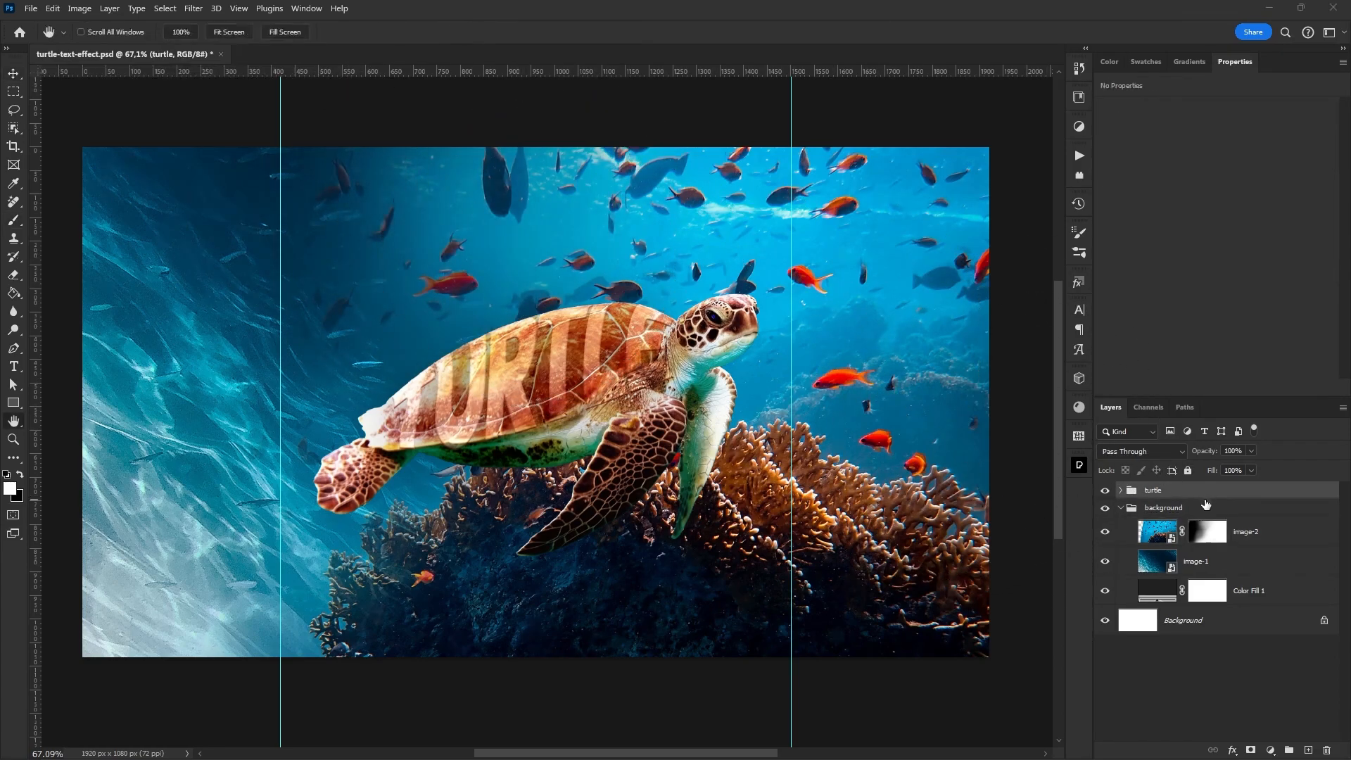
click(848, 352)
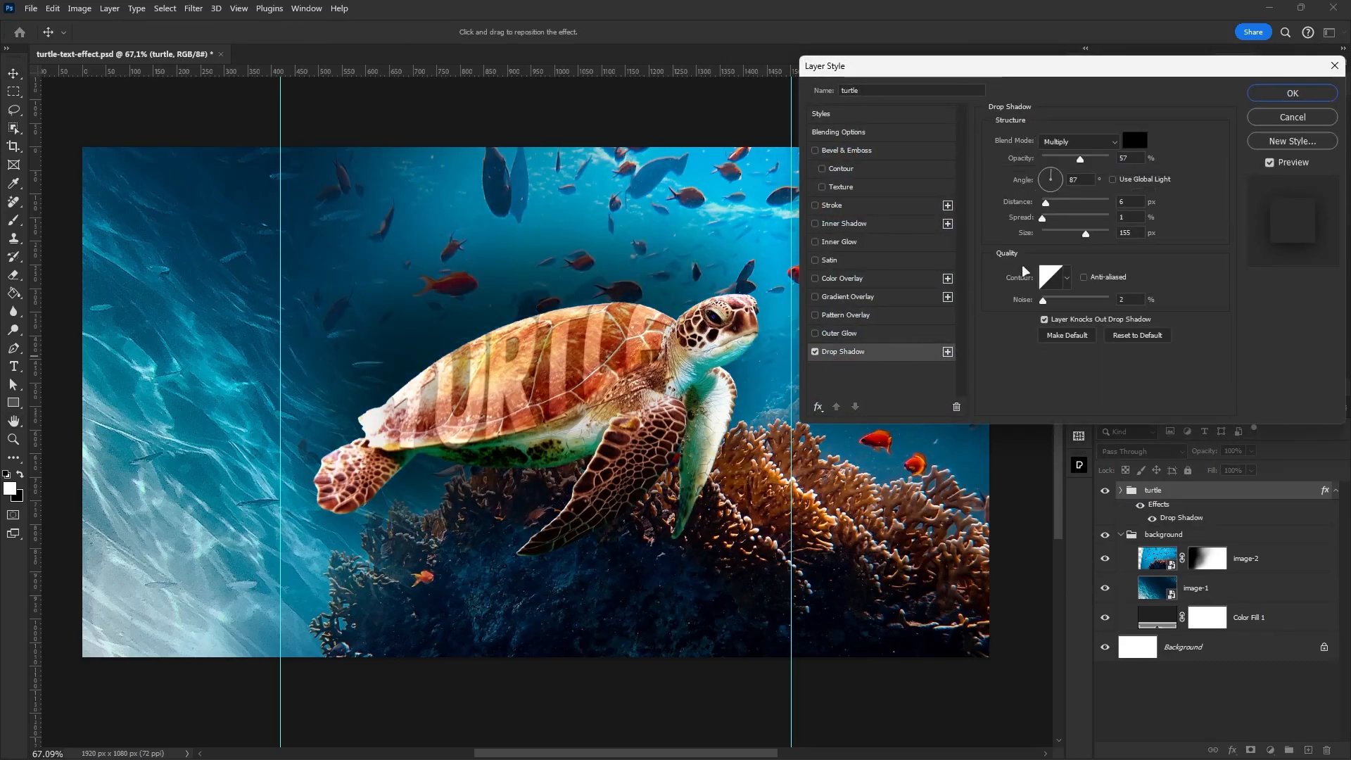
click(1134, 143)
mouse_move(1169, 494)
mouse_down()
mouse_move(1173, 518)
mouse_move(1177, 498)
mouse_move(1149, 502)
mouse_move(1140, 478)
mouse_move(1110, 476)
mouse_move(1147, 505)
mouse_move(1136, 565)
mouse_up()
click(1156, 456)
click(1147, 524)
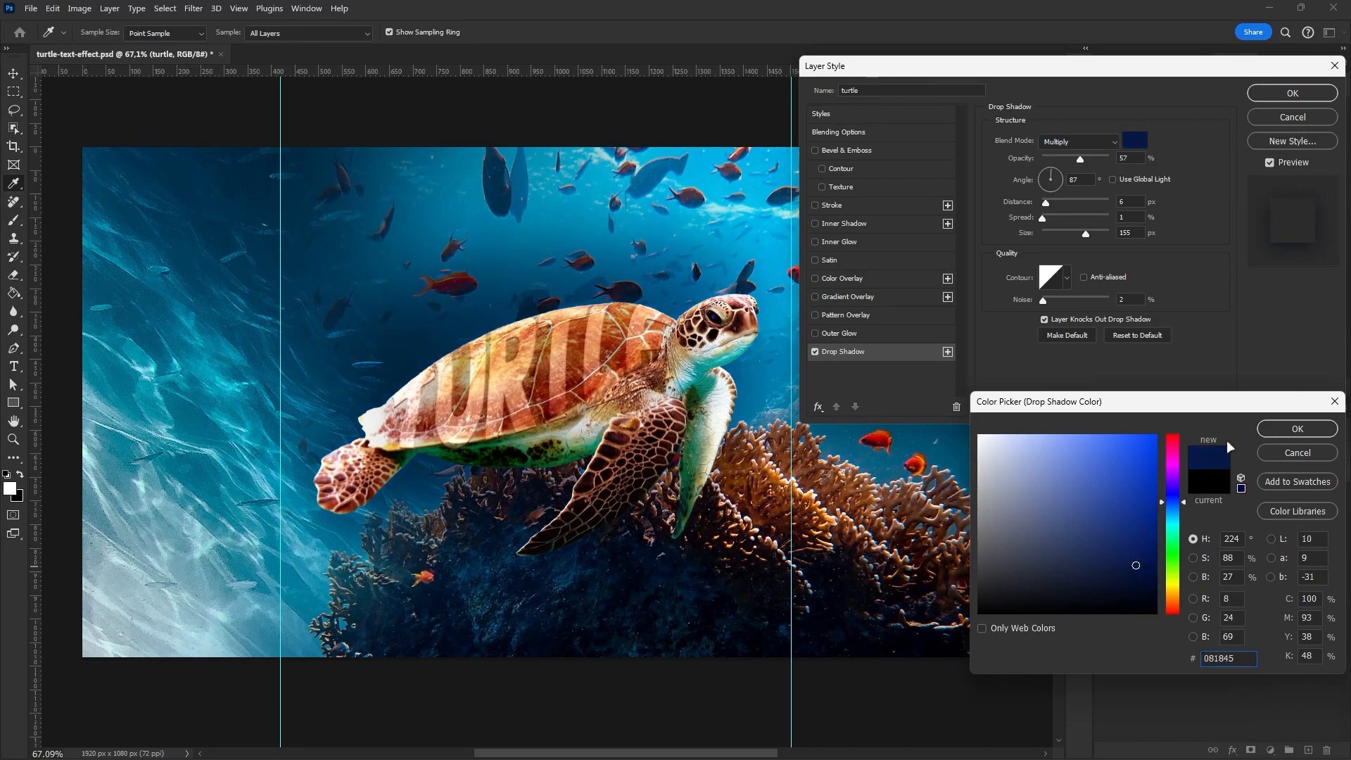
click(1282, 430)
- Set the turtle group's drop shadow to 250 px size and Screen blend mode, and apply the layer style
drag(1086, 234, 1160, 245)
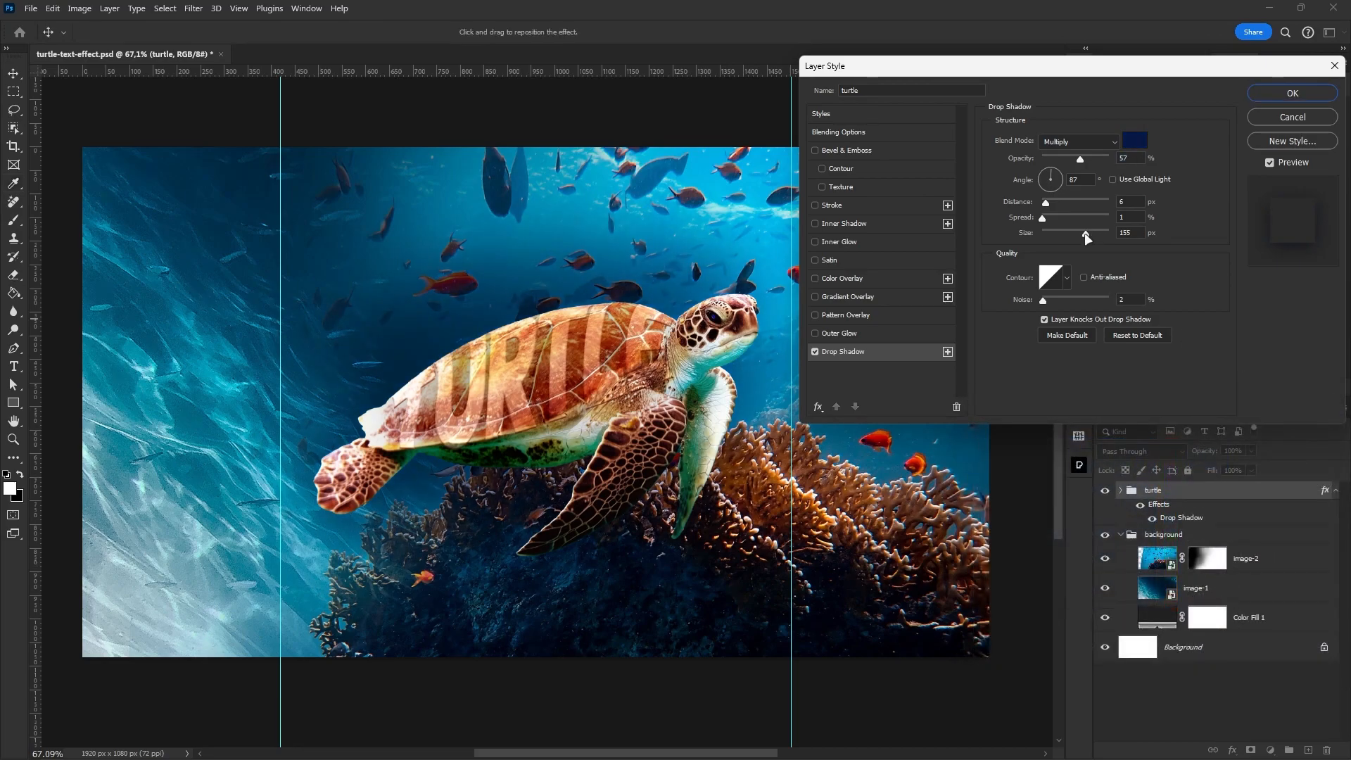
click(1075, 141)
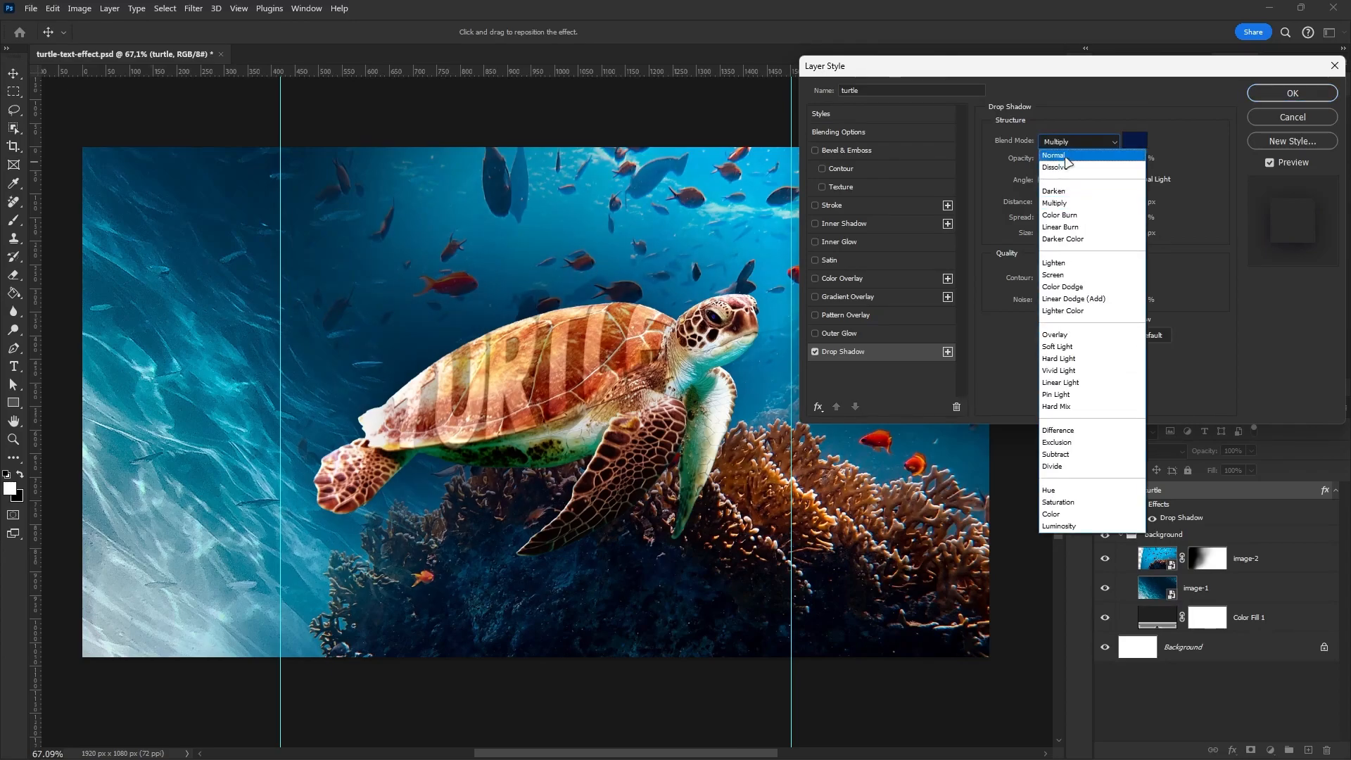
click(1070, 204)
key(Down)
key(Down)
key(Down)
key(Down)
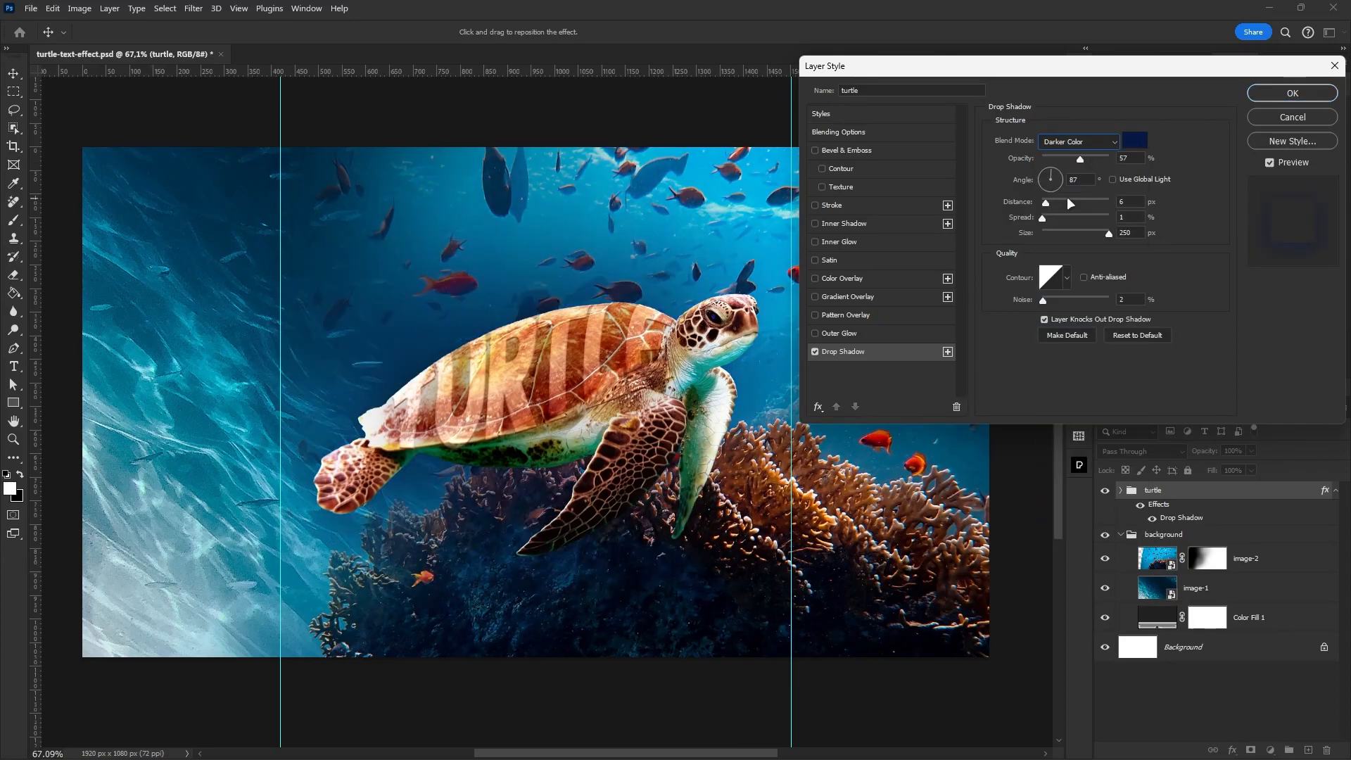
key(Down)
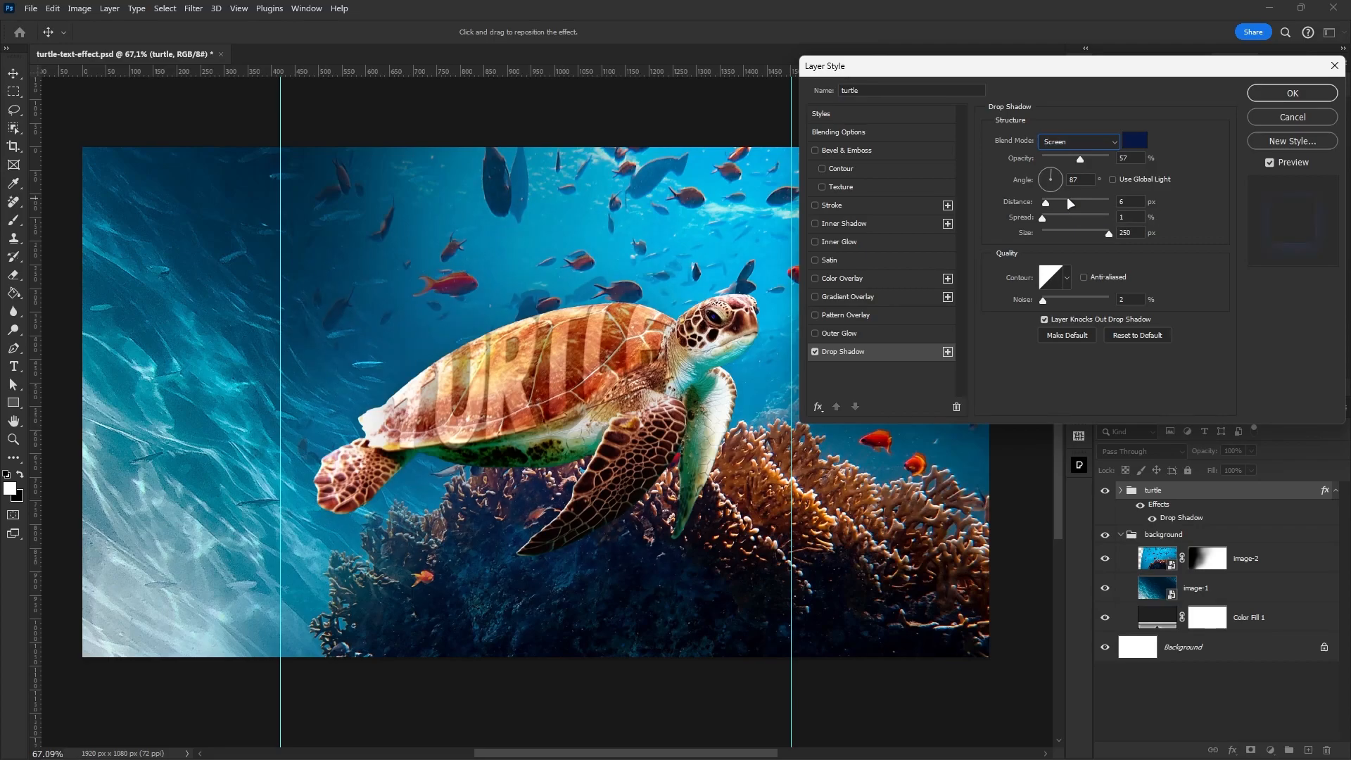
key(Return)
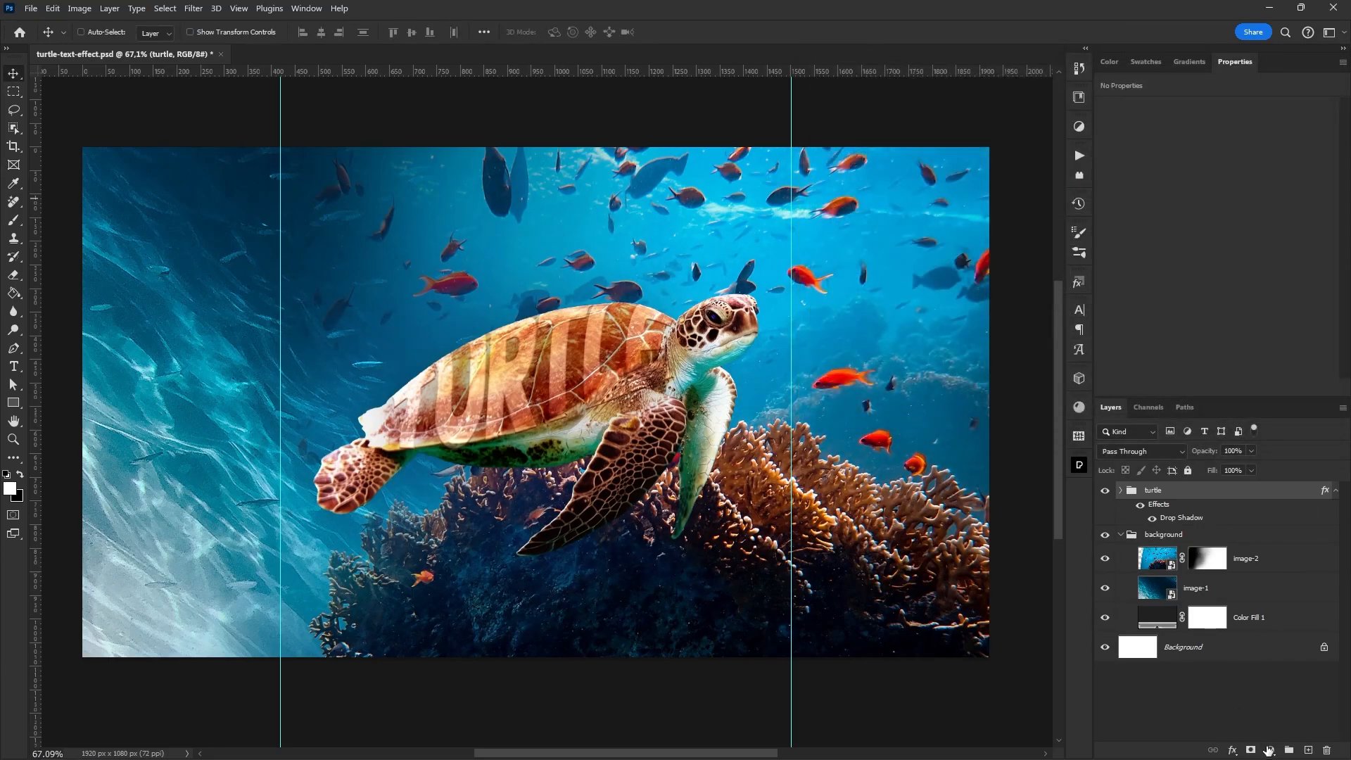
- Add a Color Lookup adjustment with the DropBlues.3DL LUT above the turtle group and clip it to the group
click(1269, 750)
click(1274, 674)
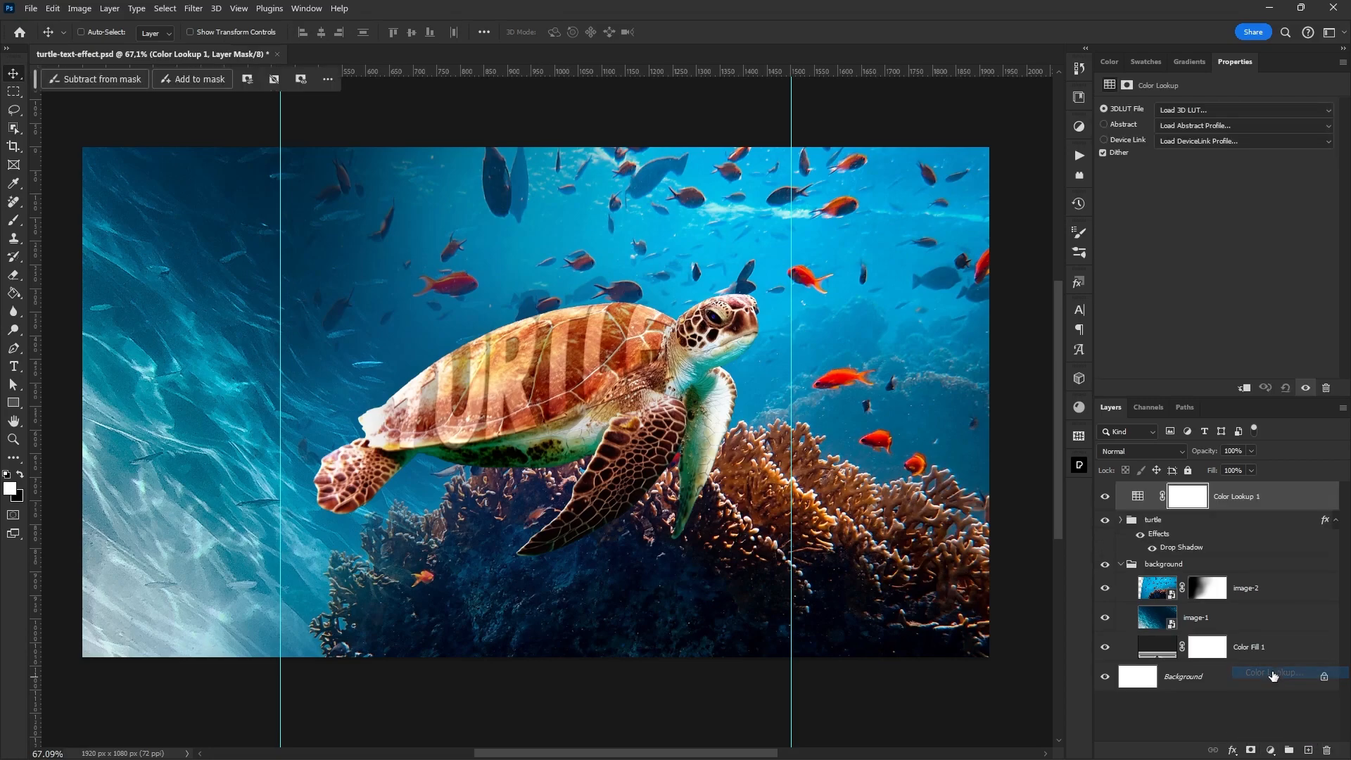
click(1188, 110)
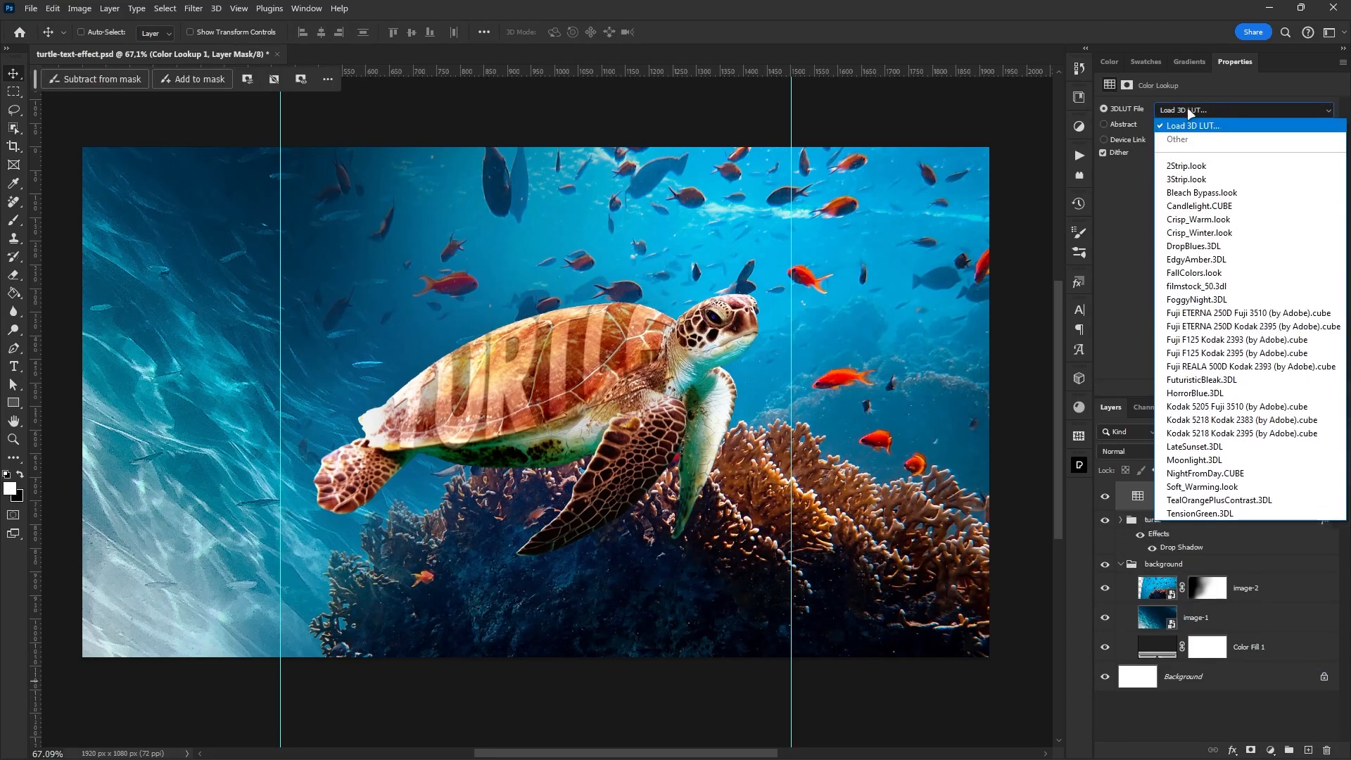
click(1172, 246)
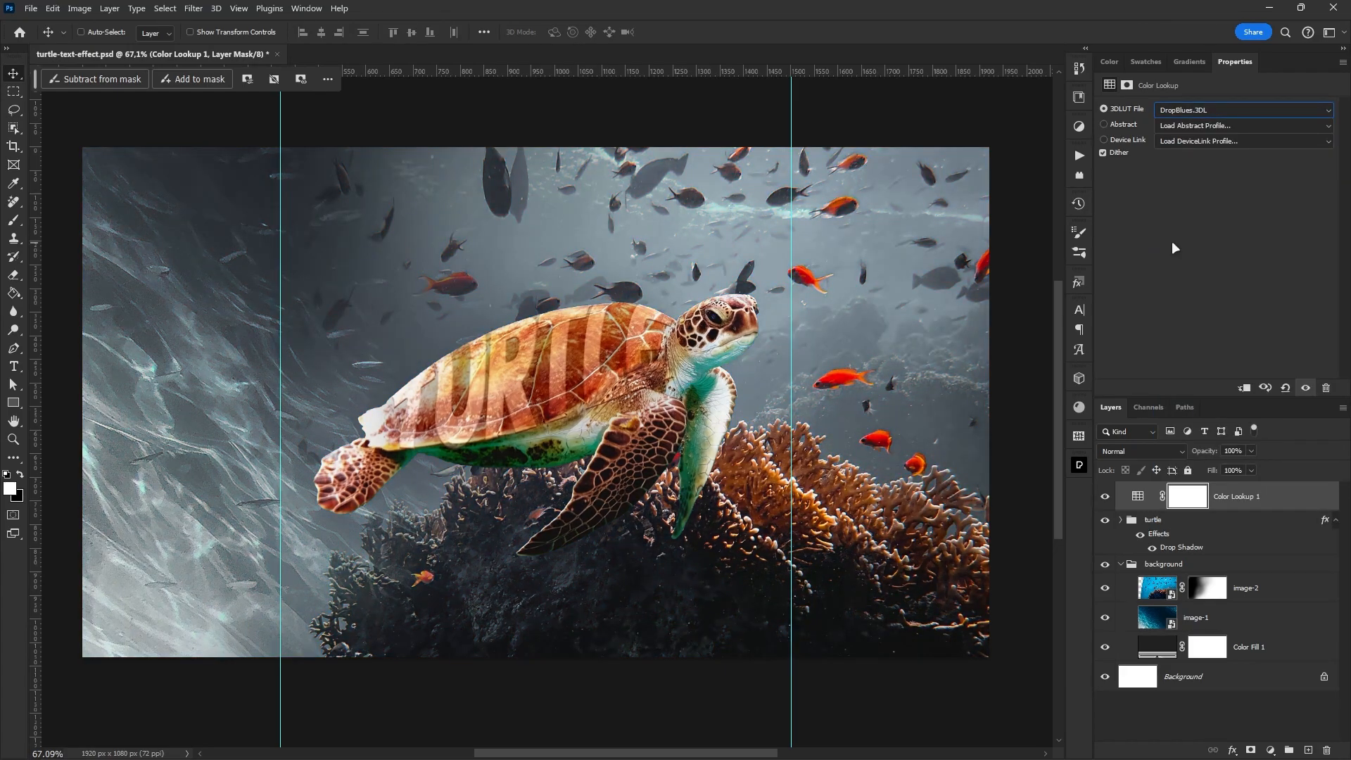
key(ctrl+alt+g)
- Change the clipped Color Lookup's 3D LUT to HorrorBlue.3DL and hide the guides
key(Down)
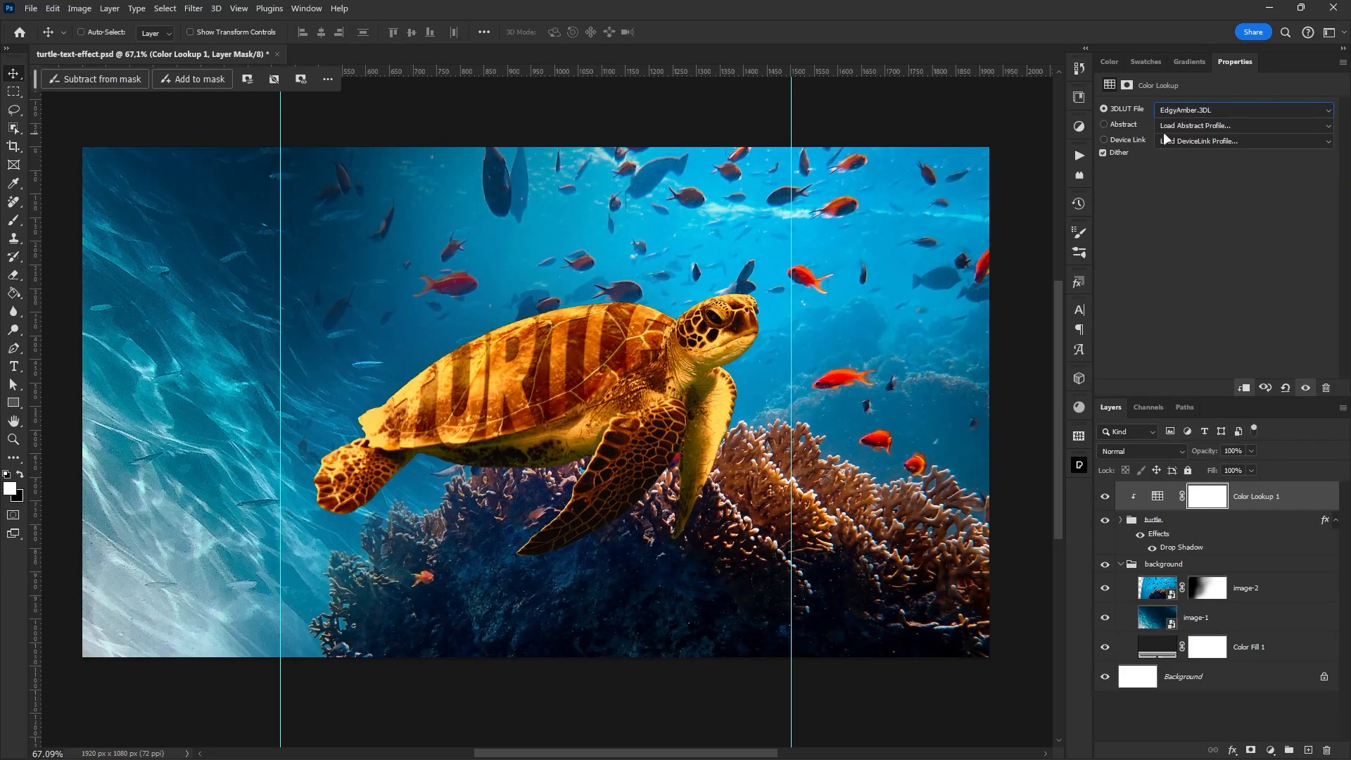
key(Down)
key(Down)
key(Down)
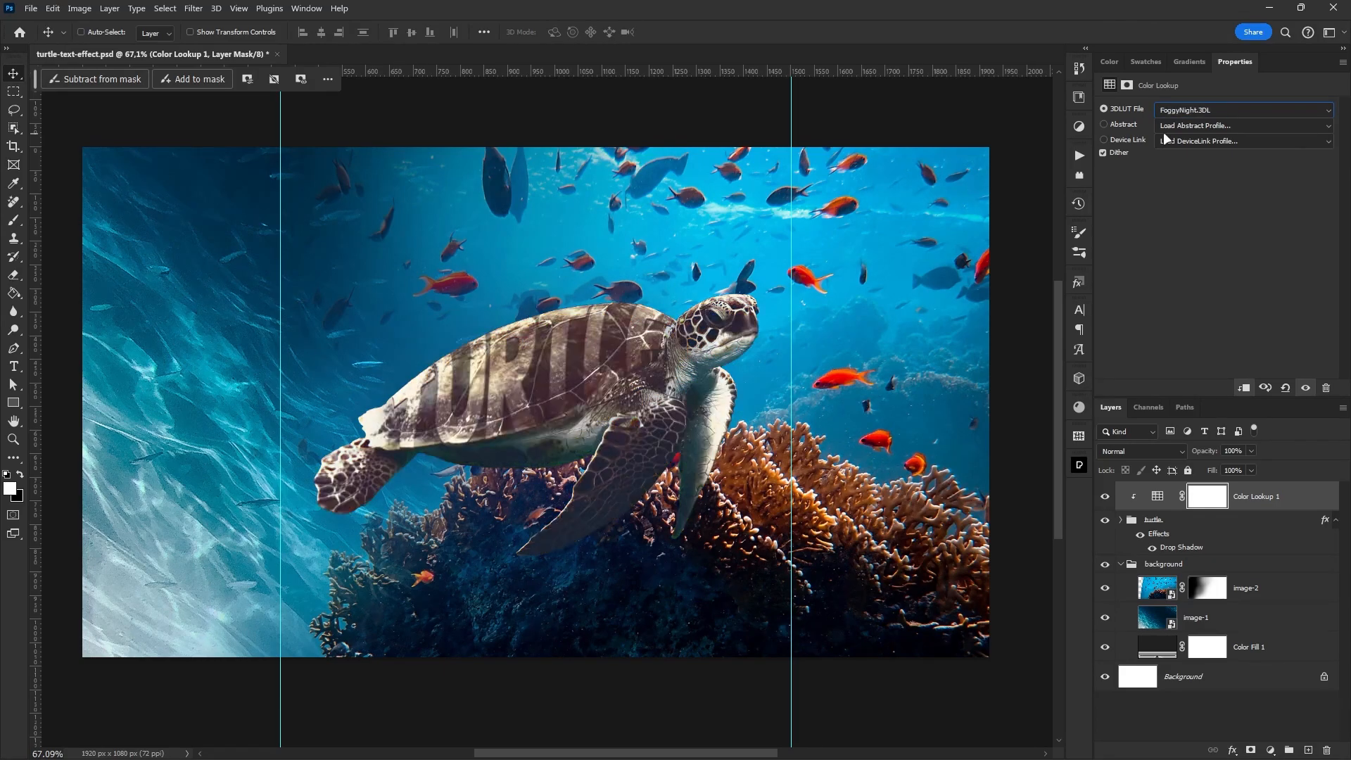
key(Down)
key(Down)
key(Down)
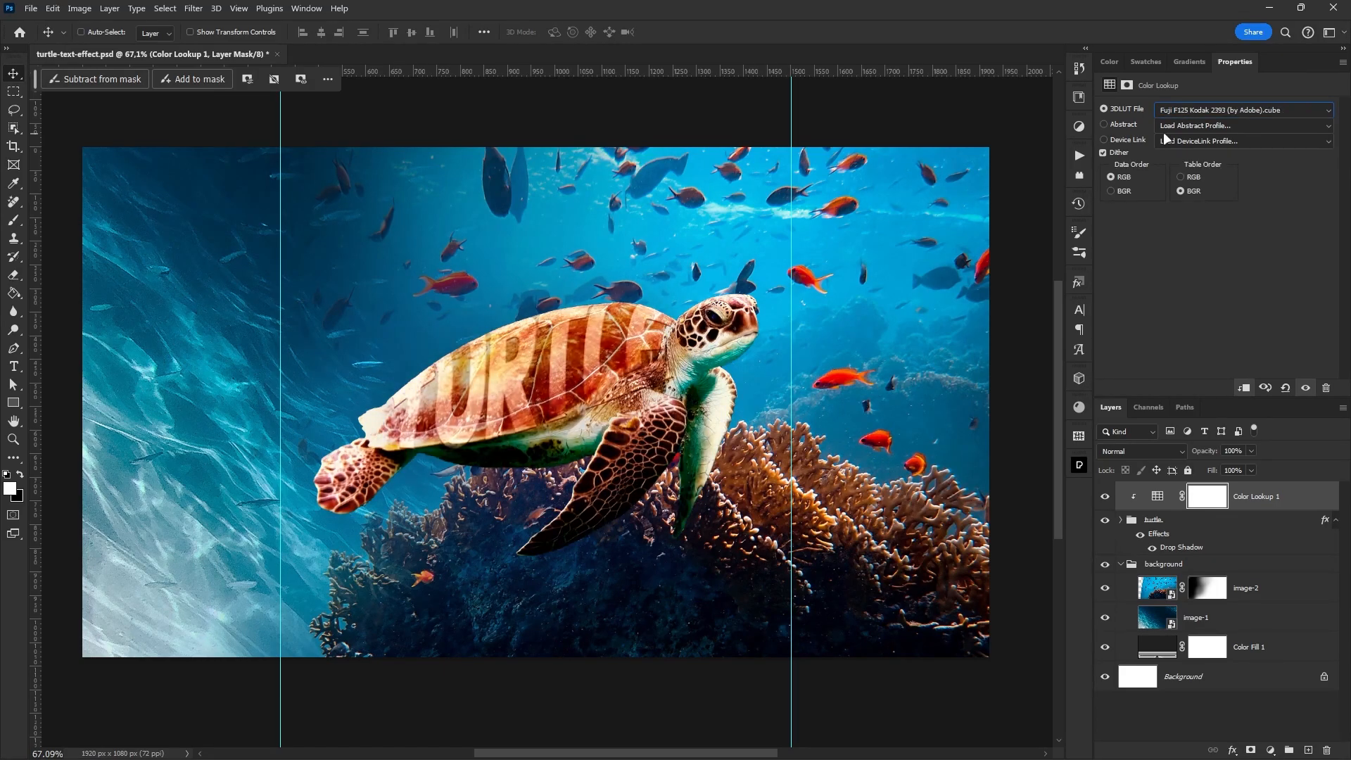
key(Down)
key(Down)
key(Down)
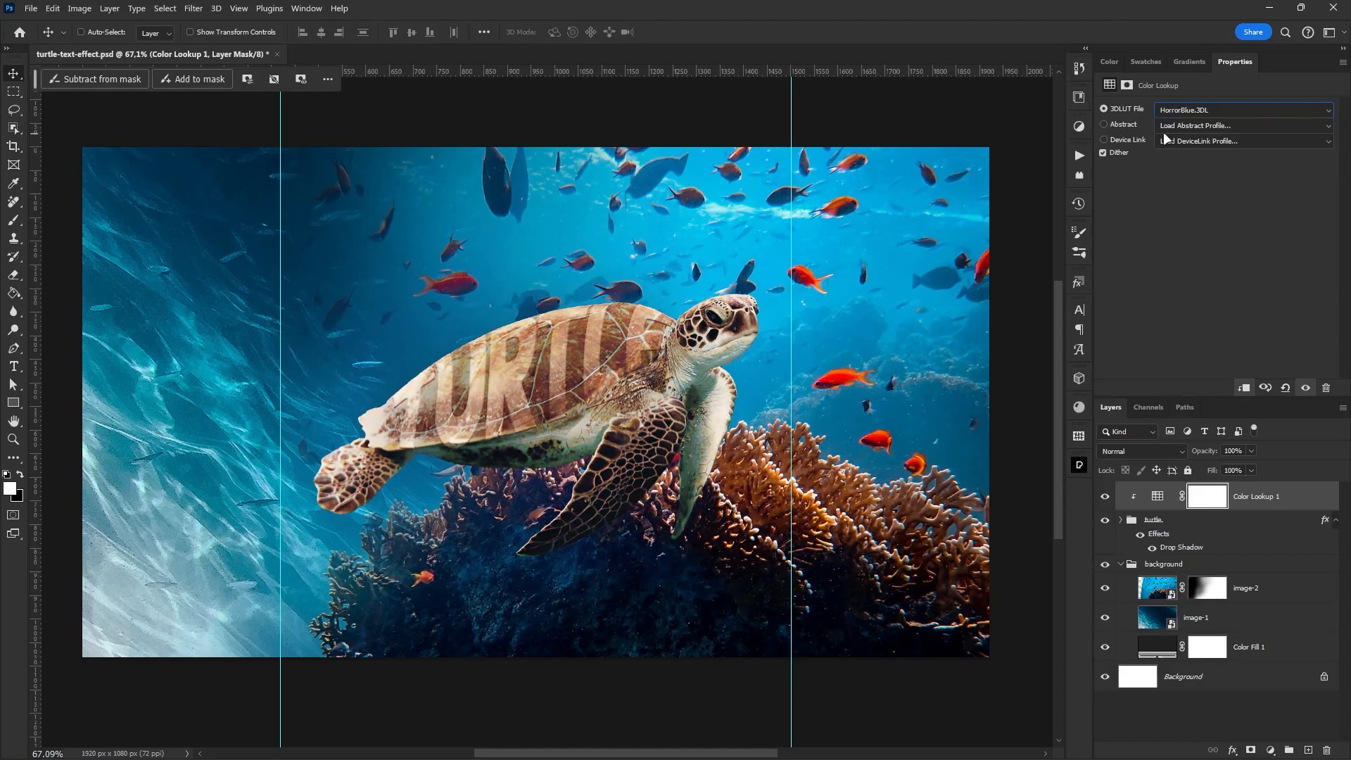
key(Down)
key(Up)
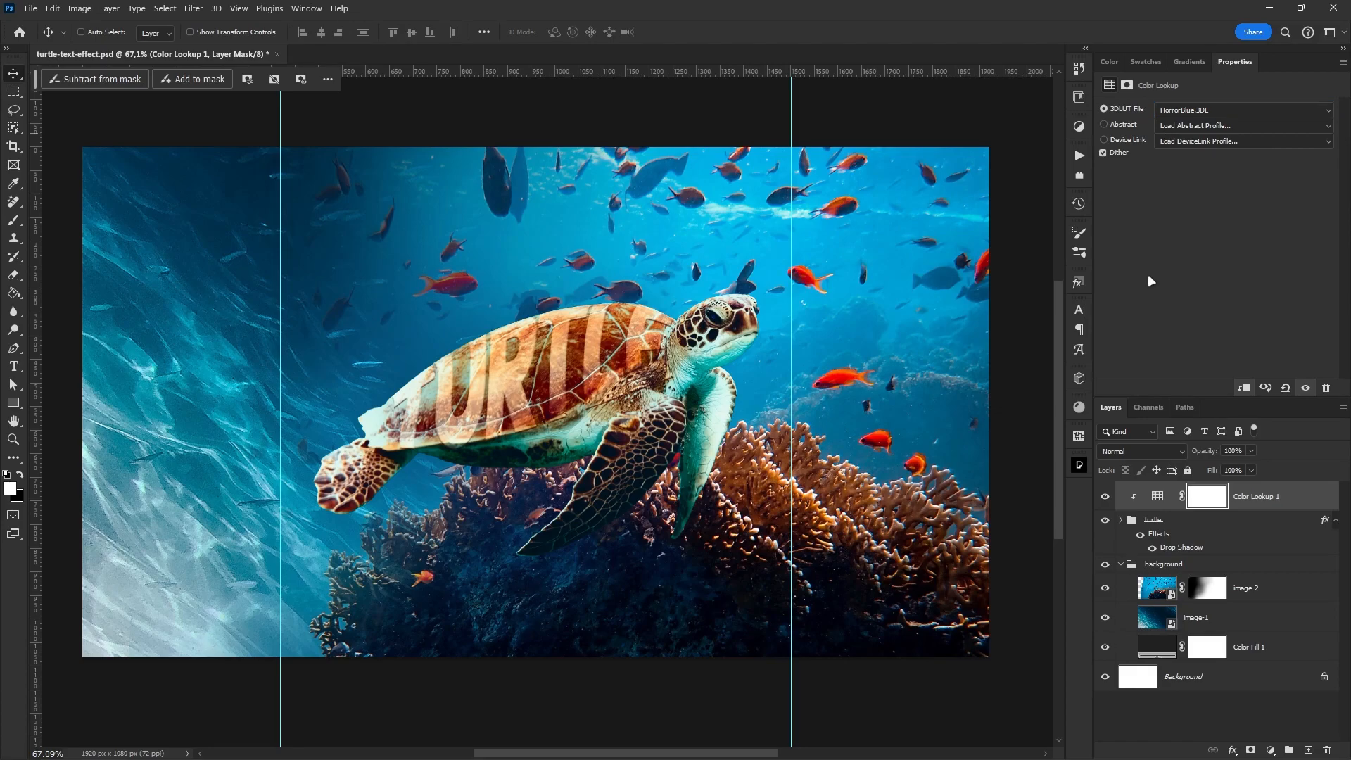
key(ctrl+semicolon)
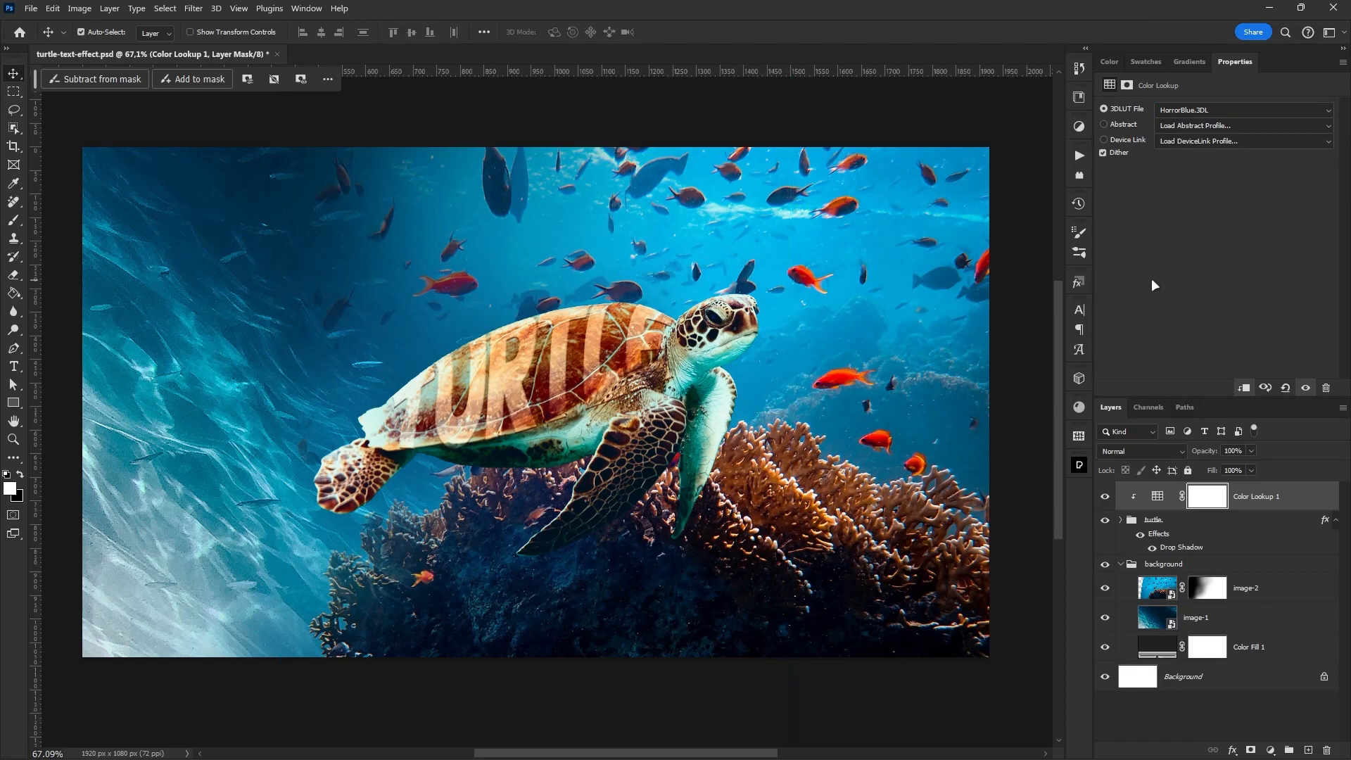